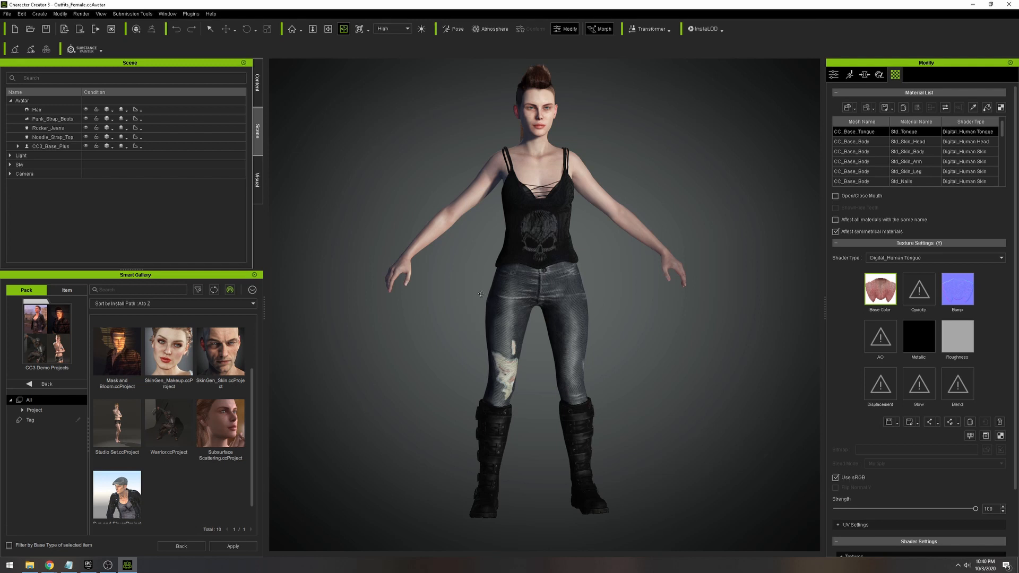
# Load the SkinGen_Makeup project from the CC3 Demo Projects pack
pyautogui.moveTo(446, 290); pyautogui.dragTo(483, 300)
pyautogui.moveTo(687, 287); pyautogui.dragTo(582, 291)
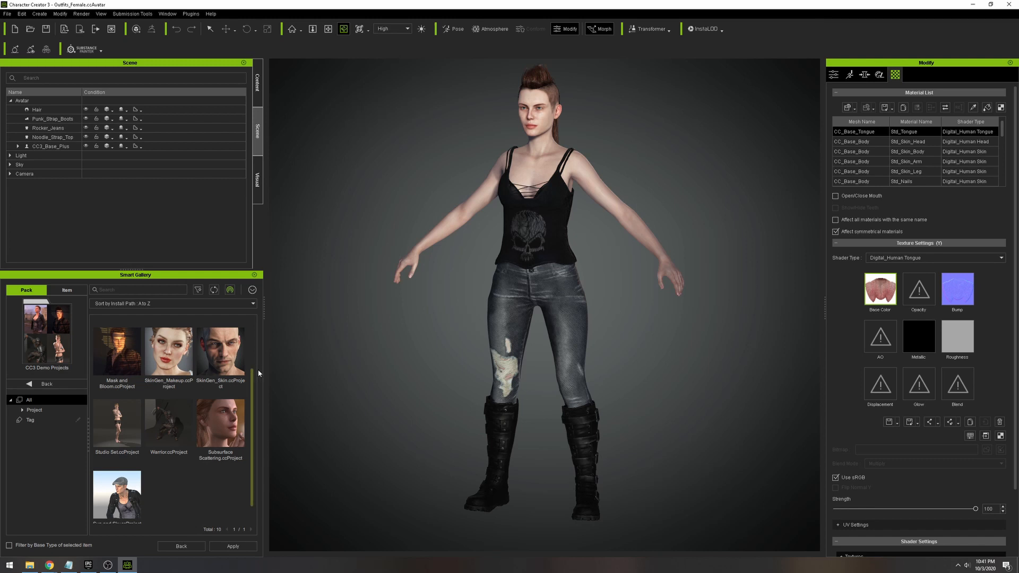
pyautogui.moveTo(388, 320); pyautogui.dragTo(438, 326, button='right')
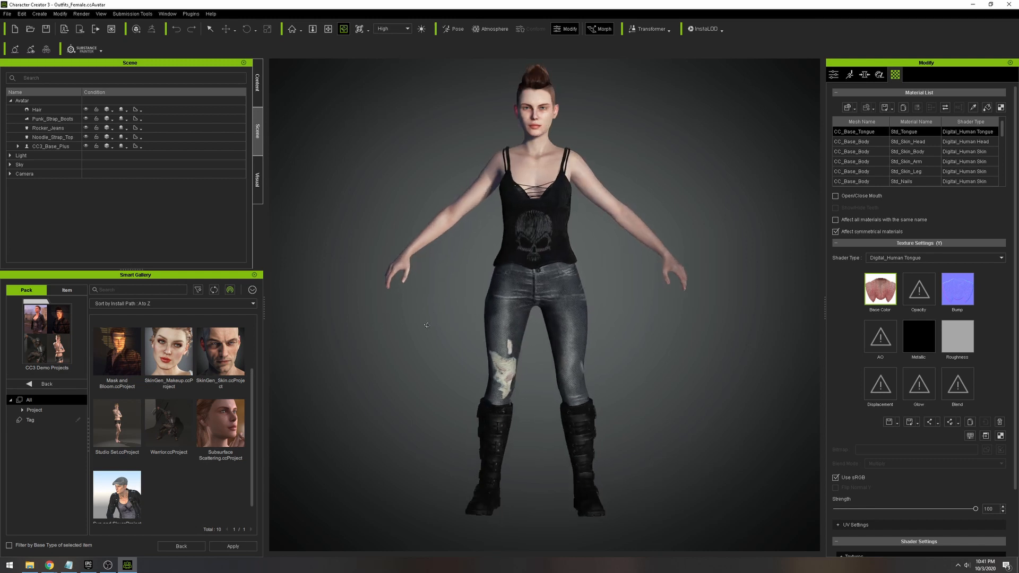
pyautogui.doubleClick(169, 351)
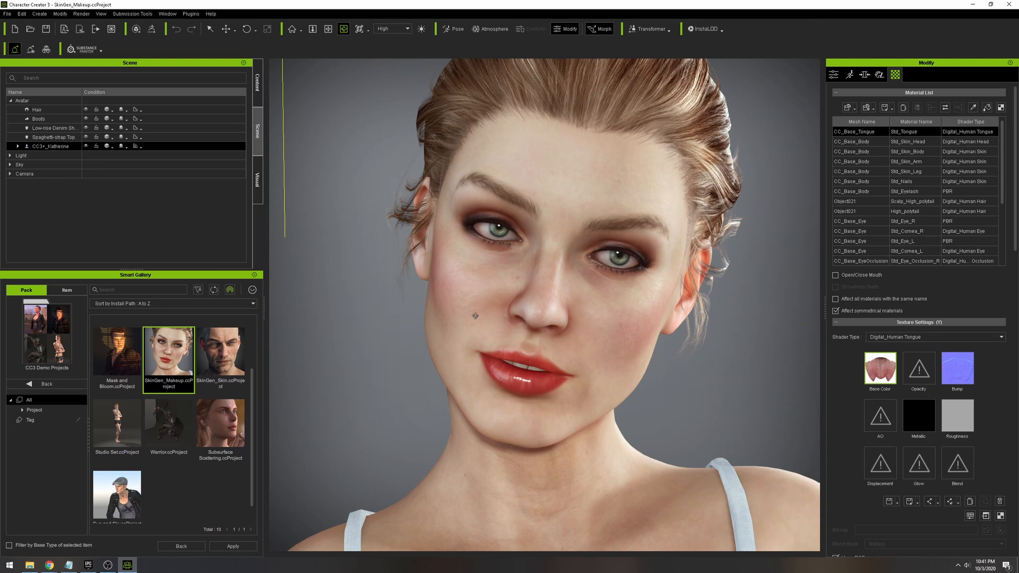
# Examine the made-up female character's face, hair, tank top and denim shorts from several angles and distances
pyautogui.scroll(-5, 475, 316)
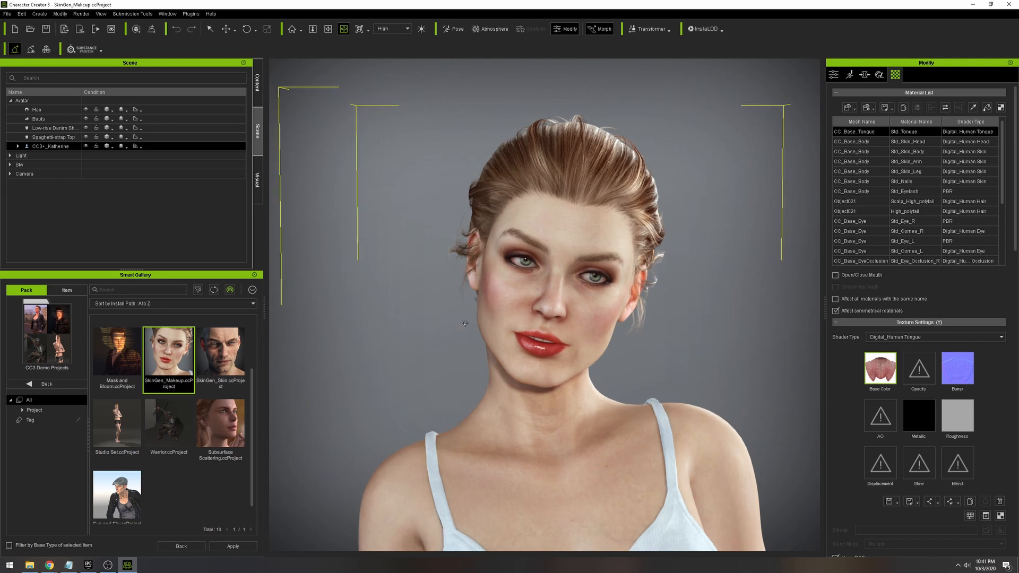
pyautogui.moveTo(465, 323); pyautogui.dragTo(459, 300)
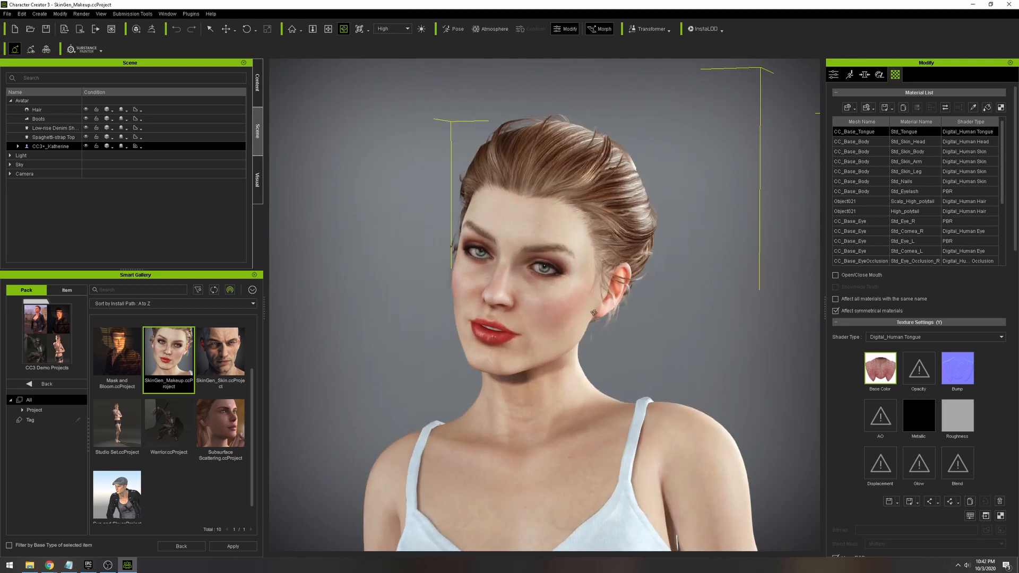
pyautogui.moveTo(593, 313); pyautogui.dragTo(678, 320)
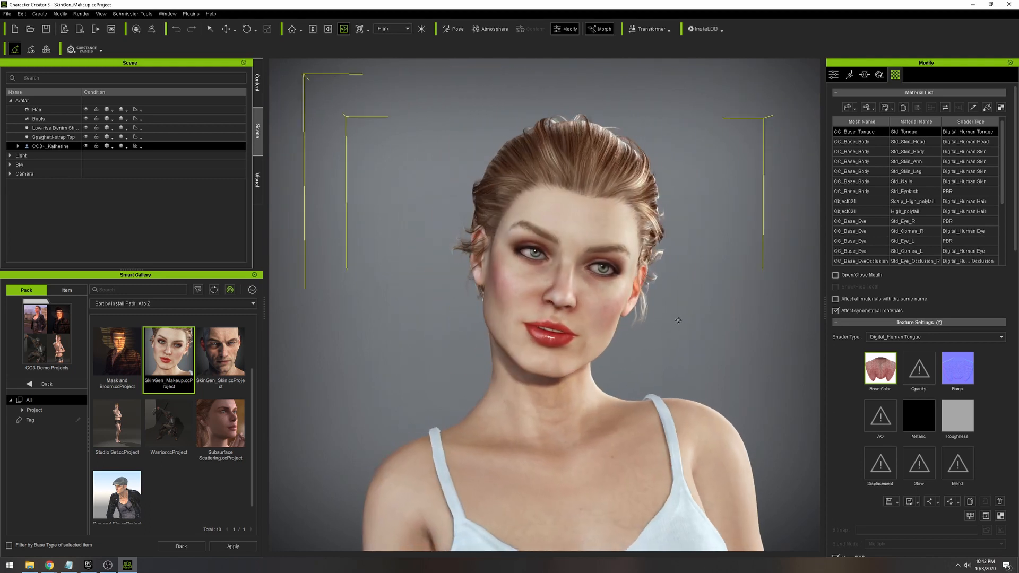
pyautogui.scroll(-5, 633, 374)
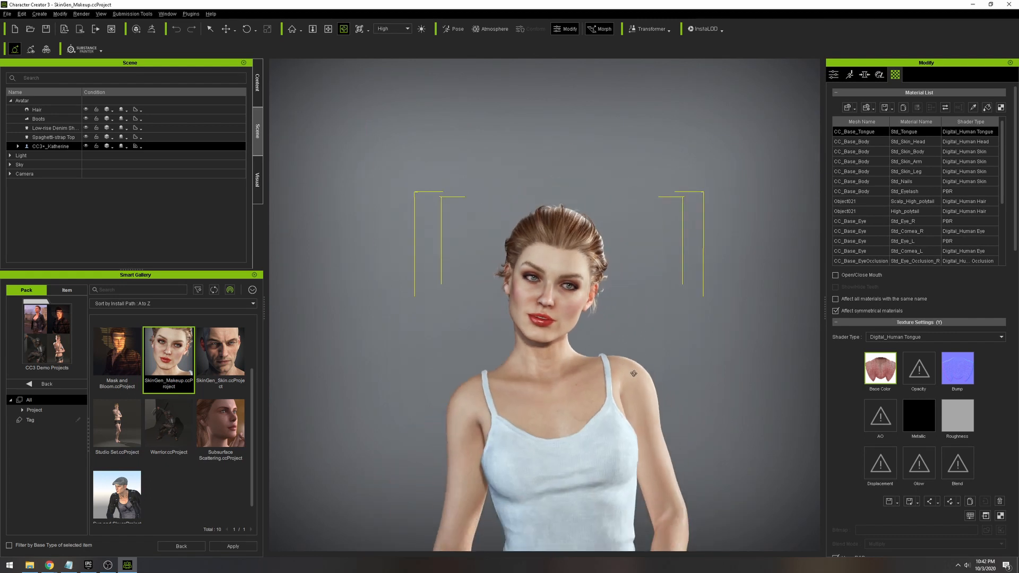
pyautogui.scroll(-2, 633, 374)
pyautogui.moveTo(633, 374); pyautogui.dragTo(523, 443)
pyautogui.moveTo(546, 346); pyautogui.dragTo(528, 259, button='right')
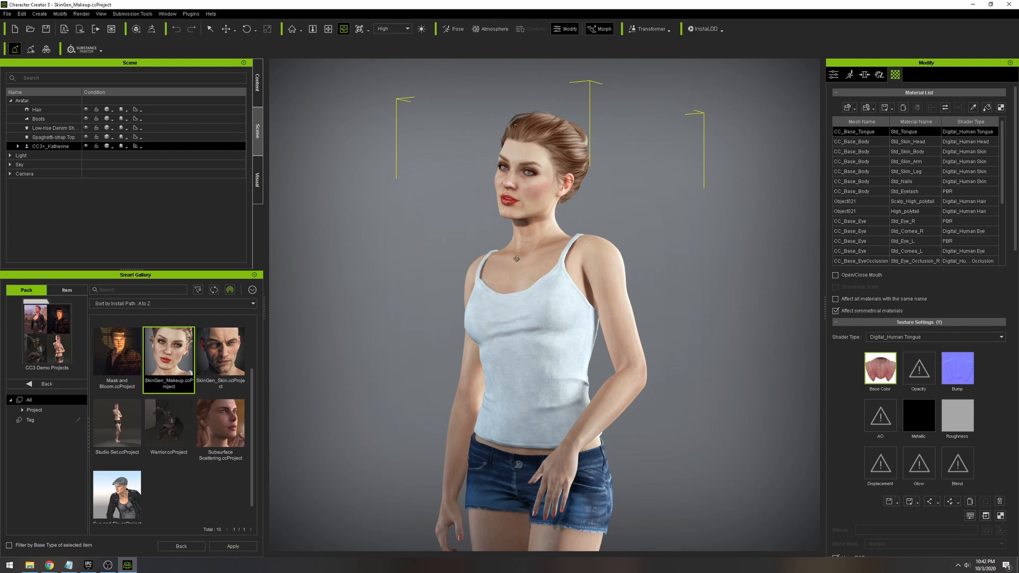
pyautogui.moveTo(478, 251); pyautogui.dragTo(438, 233, button='right')
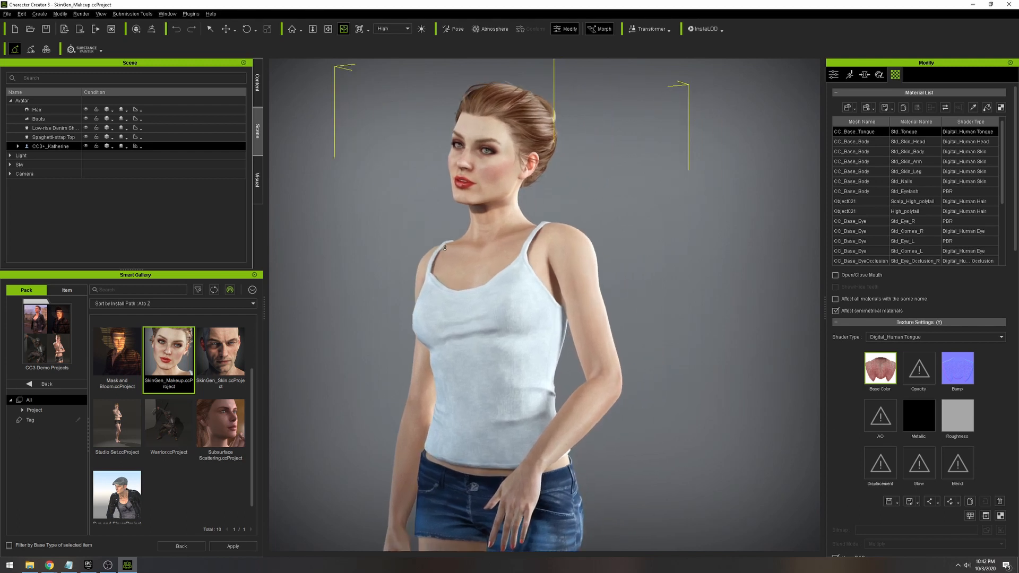
pyautogui.moveTo(419, 193); pyautogui.dragTo(454, 173, button='right')
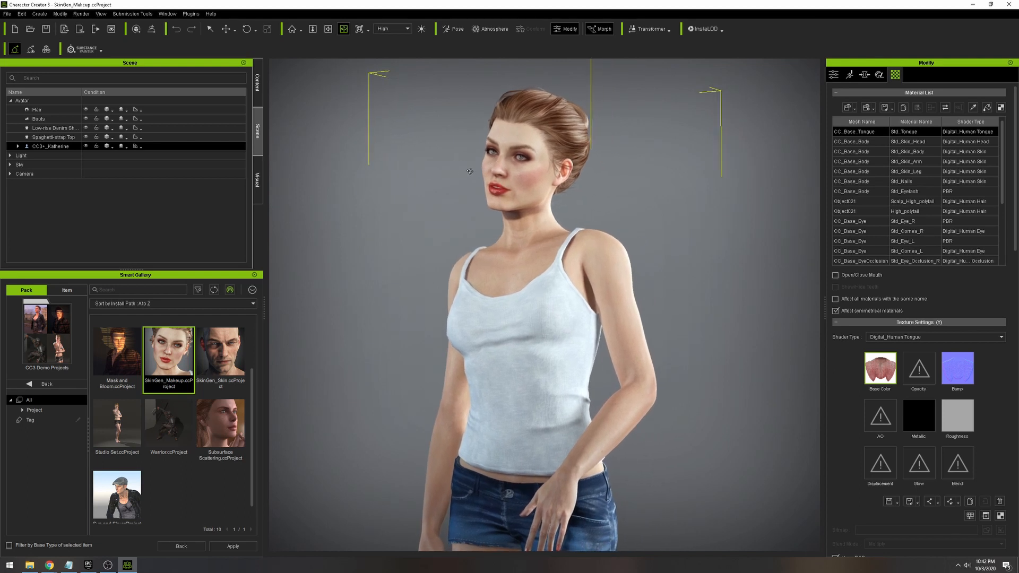
pyautogui.moveTo(470, 172); pyautogui.dragTo(493, 266)
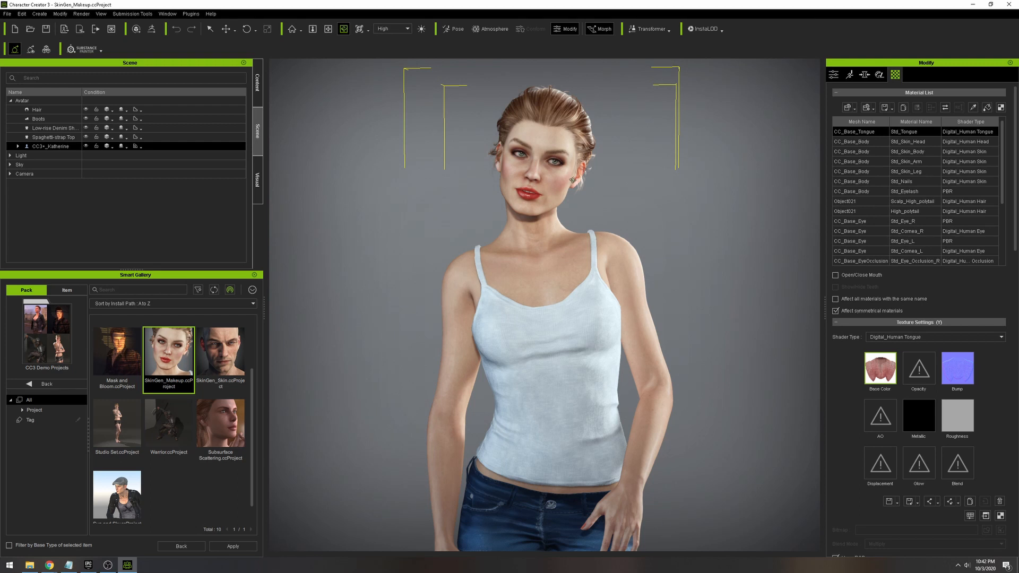
pyautogui.moveTo(572, 181)
pyautogui.mouseDown()
pyautogui.moveTo(593, 183)
pyautogui.moveTo(568, 184)
pyautogui.mouseUp()
pyautogui.scroll(5, 587, 183)
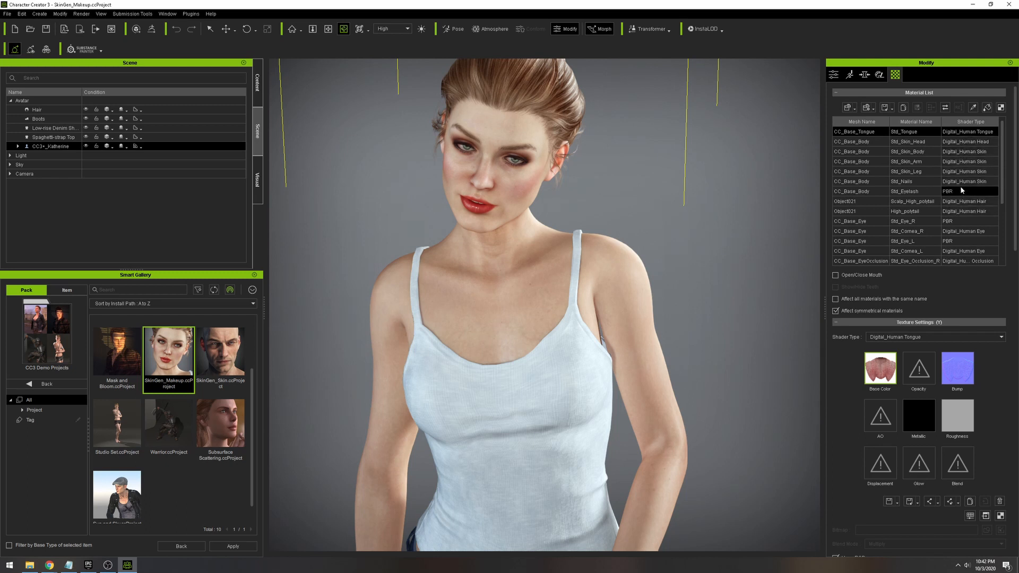
# Check the shader types offered for converting the character's object shader, leaving the conversion unapplied
pyautogui.click(903, 108)
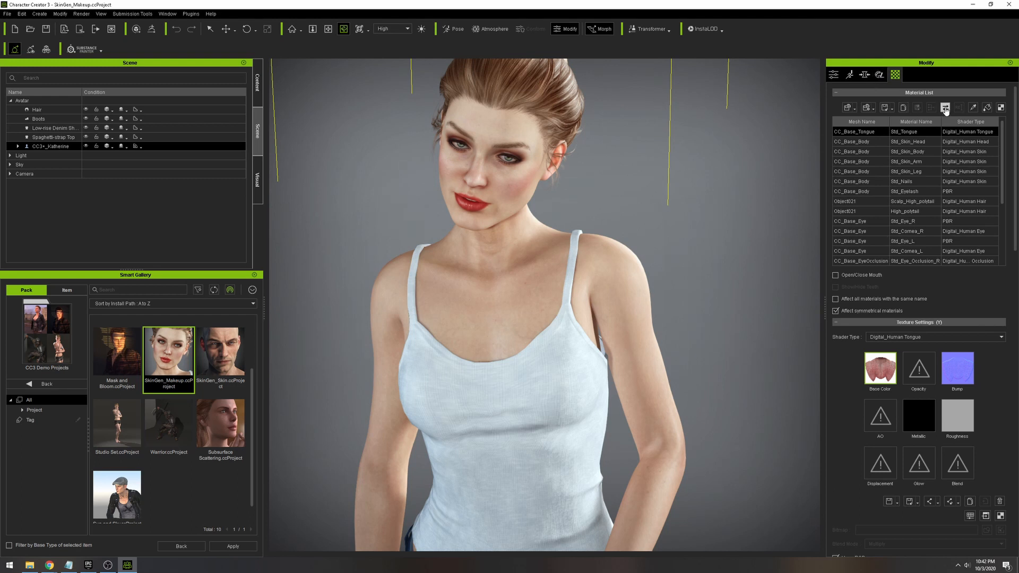
pyautogui.click(531, 264)
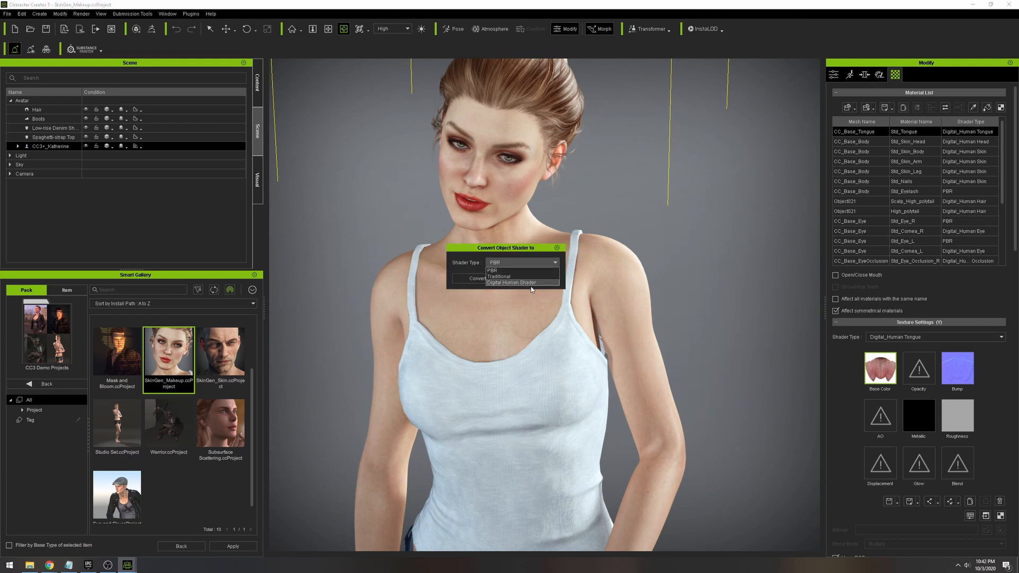
pyautogui.click(609, 203)
pyautogui.click(540, 278)
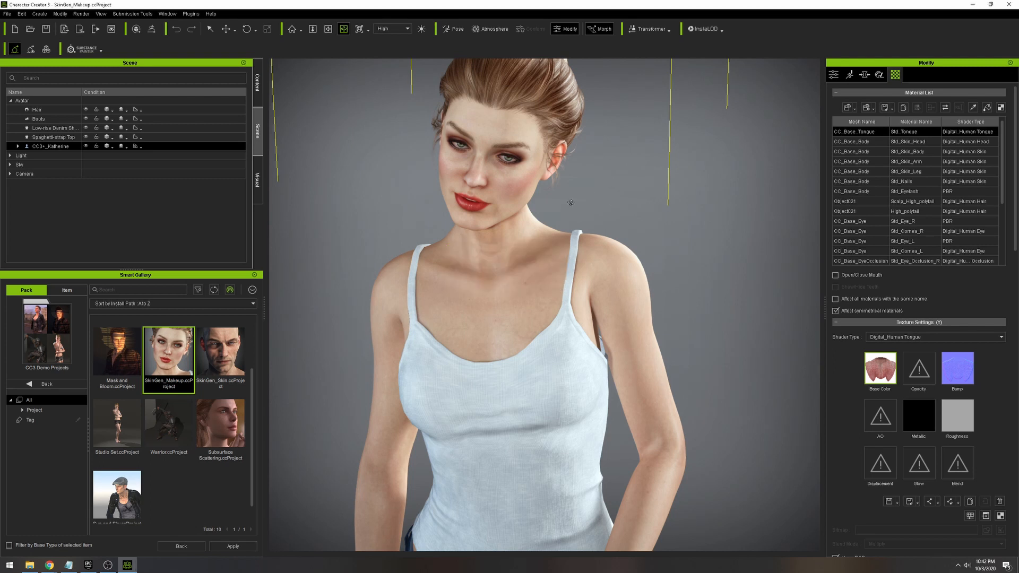
pyautogui.moveTo(571, 223); pyautogui.dragTo(623, 295, button='right')
pyautogui.scroll(1, 623, 295)
pyautogui.scroll(5, 623, 295)
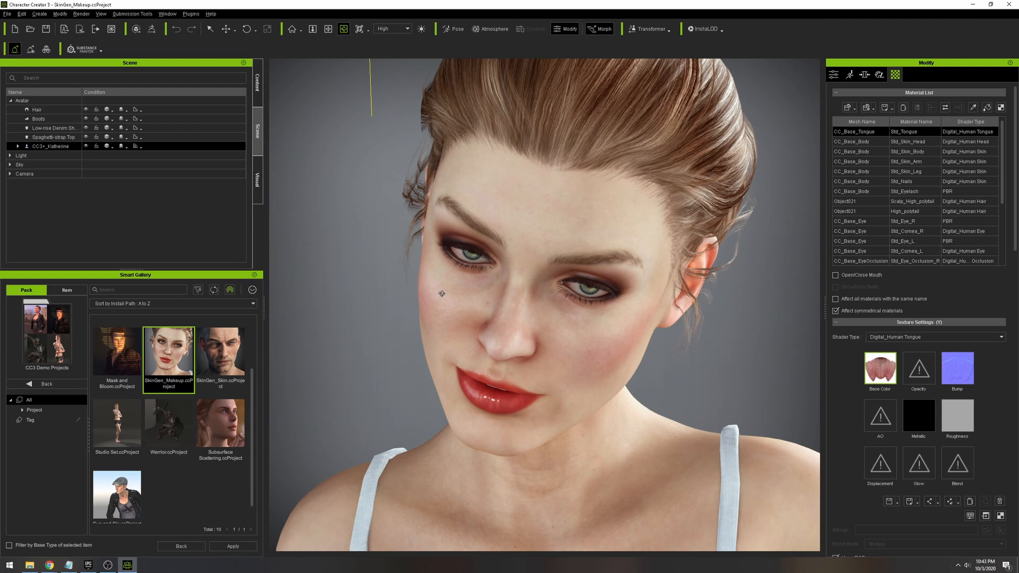
pyautogui.moveTo(425, 304); pyautogui.dragTo(433, 291, button='right')
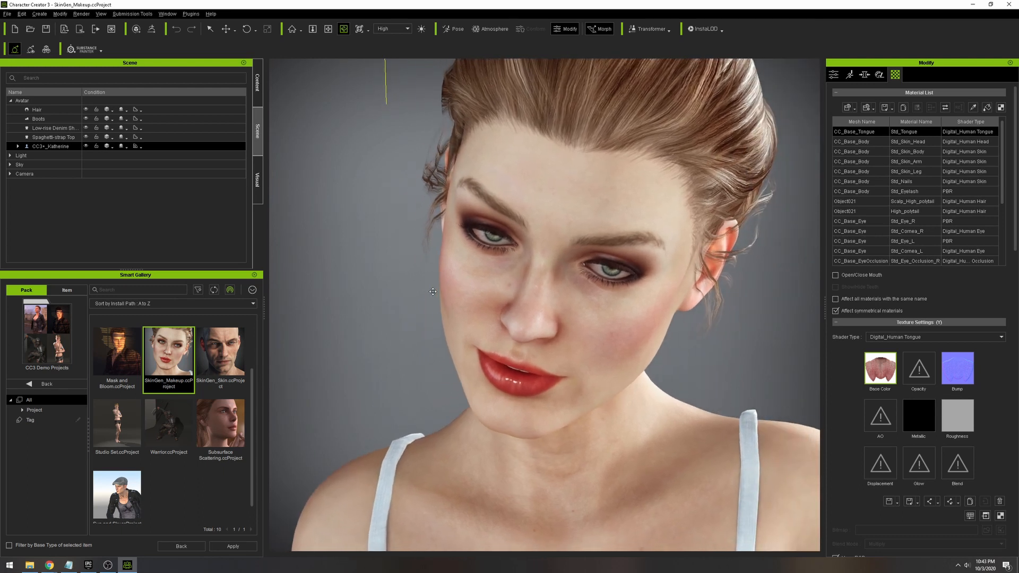
pyautogui.moveTo(431, 290); pyautogui.dragTo(568, 214)
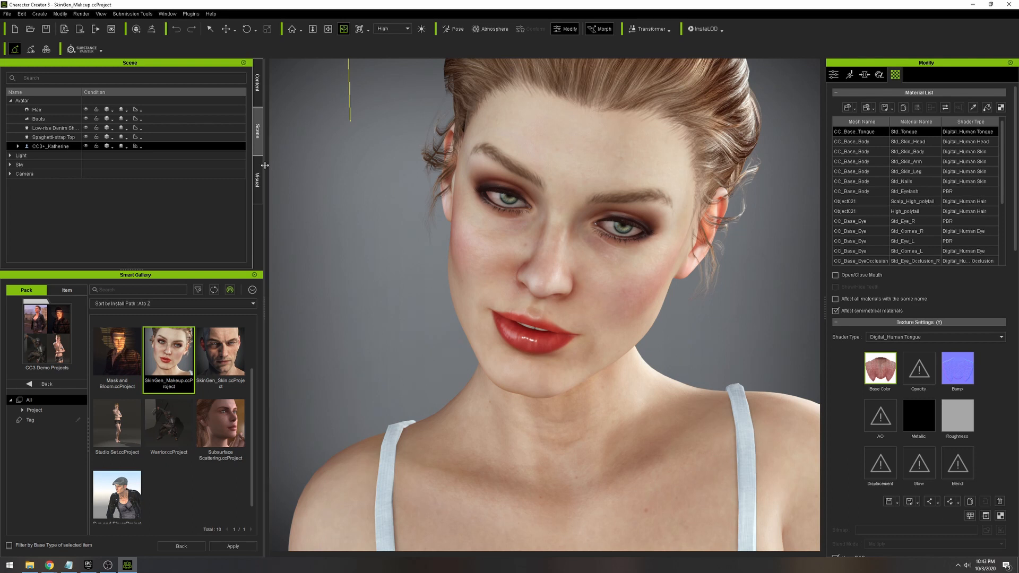
# Set up a clothed-character FBX export with the Unreal target preset, a 60 fps frame rate and Delete Hidden Faces enabled
pyautogui.hotkey('alt', 'f')
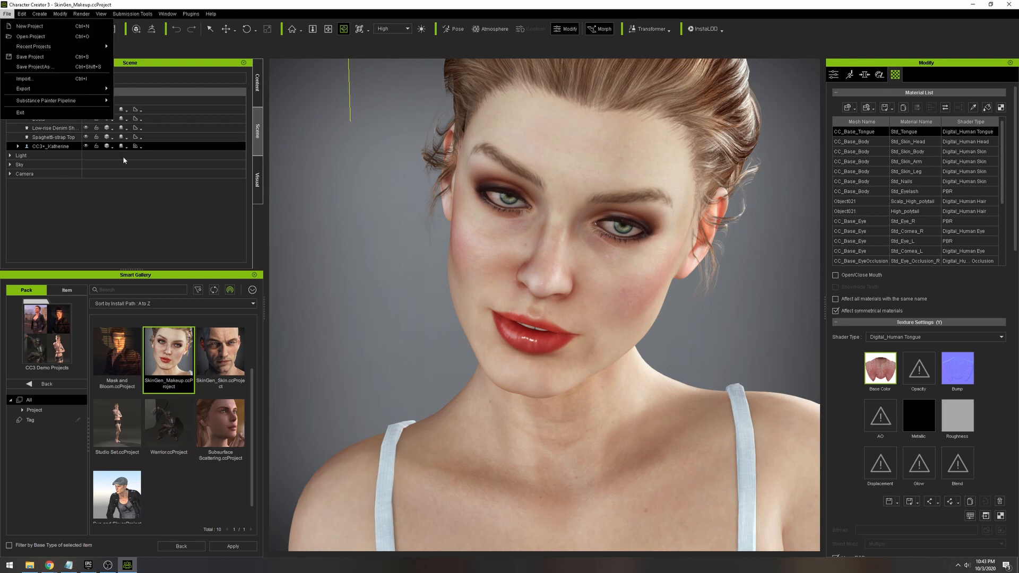
pyautogui.moveTo(42, 89)
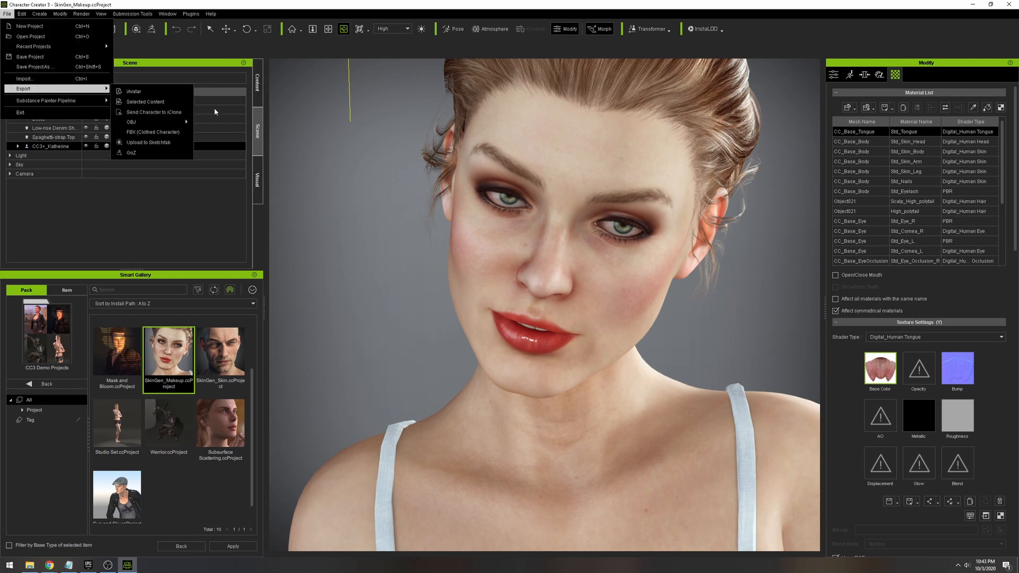
pyautogui.click(176, 134)
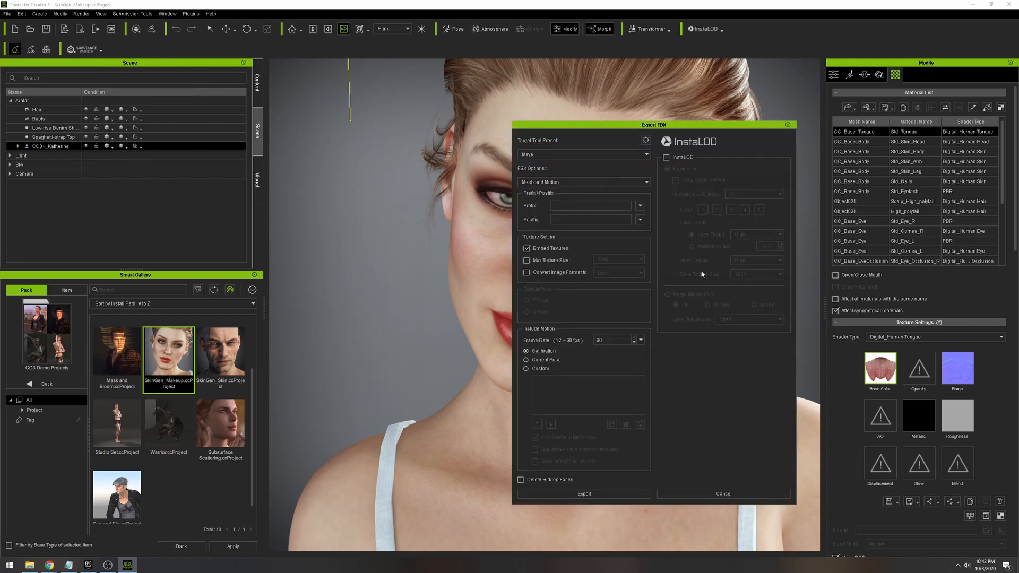
pyautogui.click(583, 154)
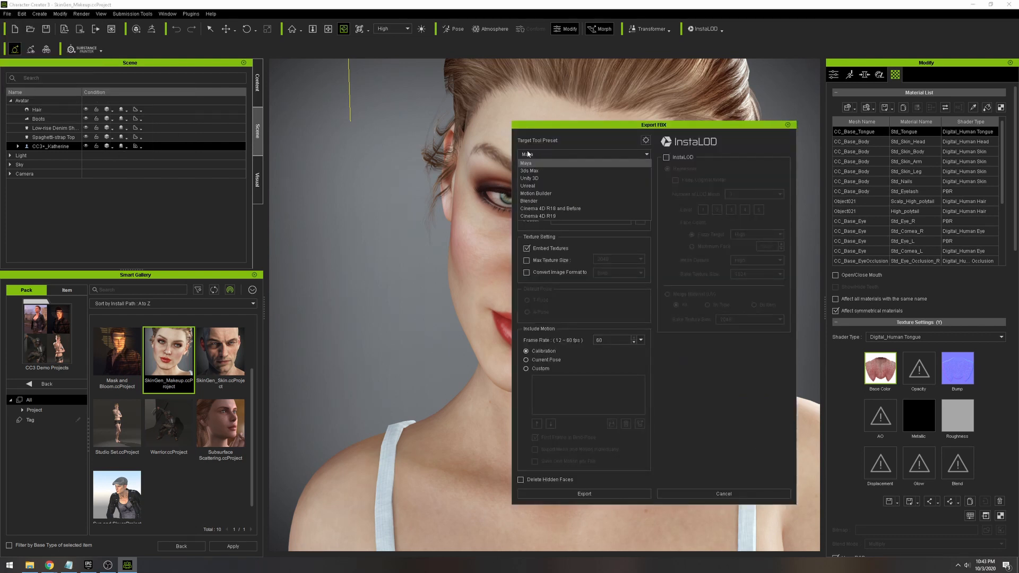
pyautogui.click(567, 186)
pyautogui.click(563, 155)
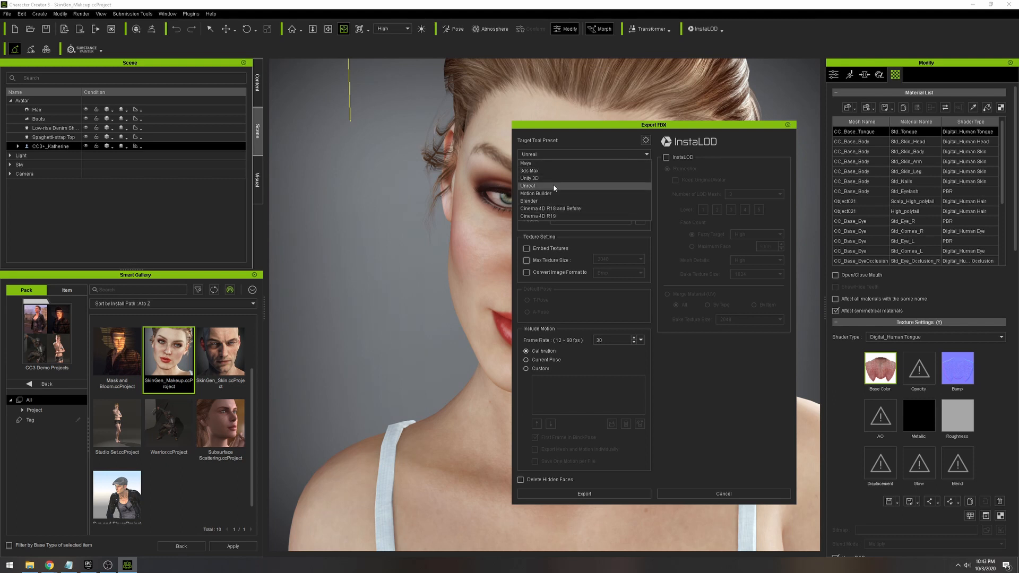
pyautogui.click(553, 184)
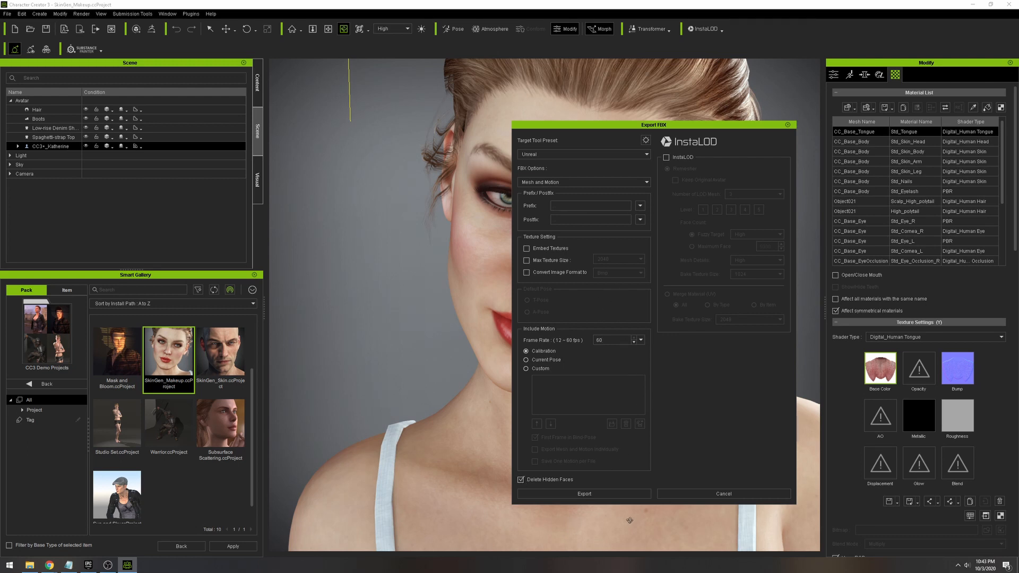
# Proceed with the FBX export and create a new folder named tut on the Desktop for it
pyautogui.click(577, 494)
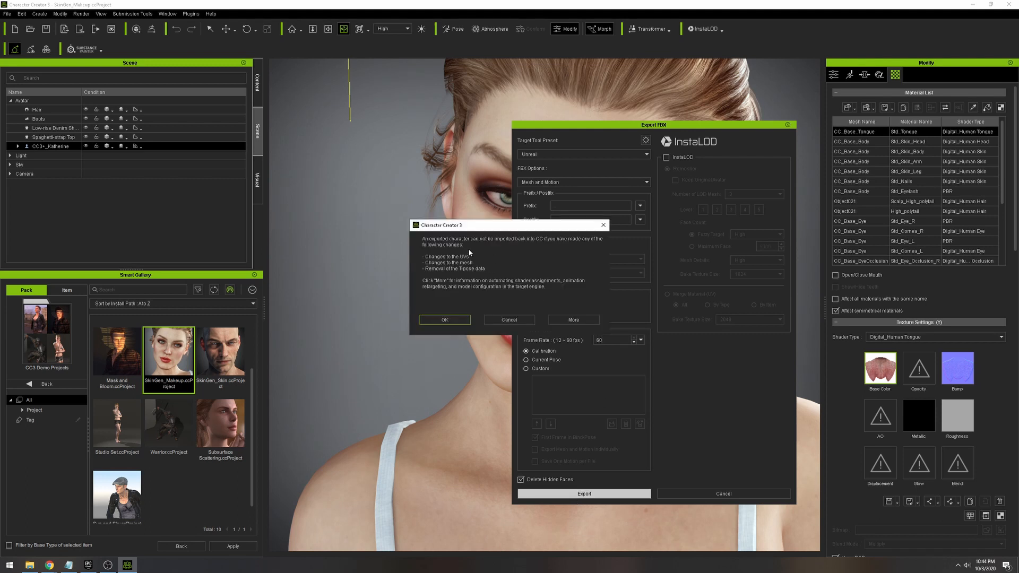
pyautogui.click(459, 319)
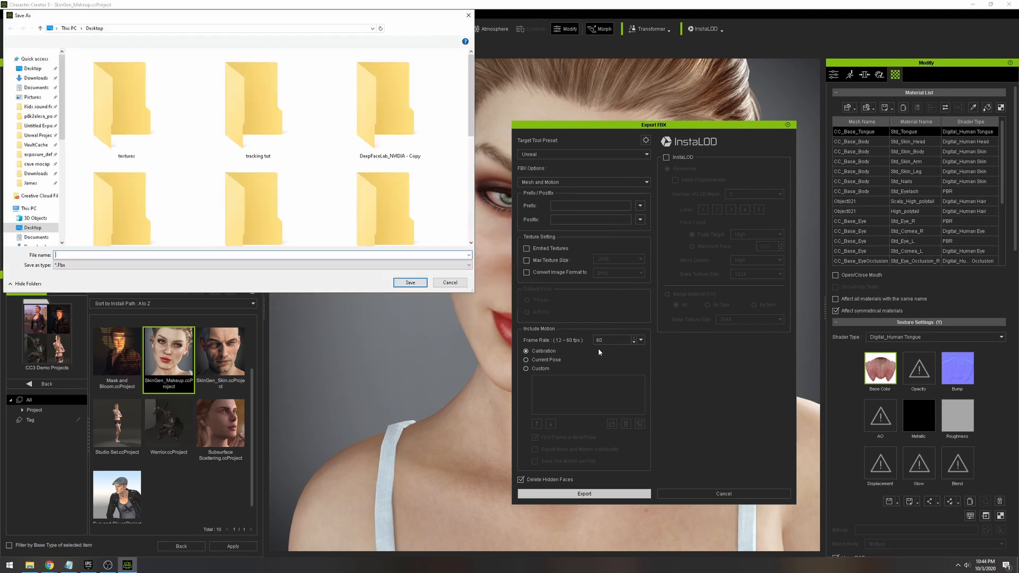
pyautogui.scroll(-1, 185, 139)
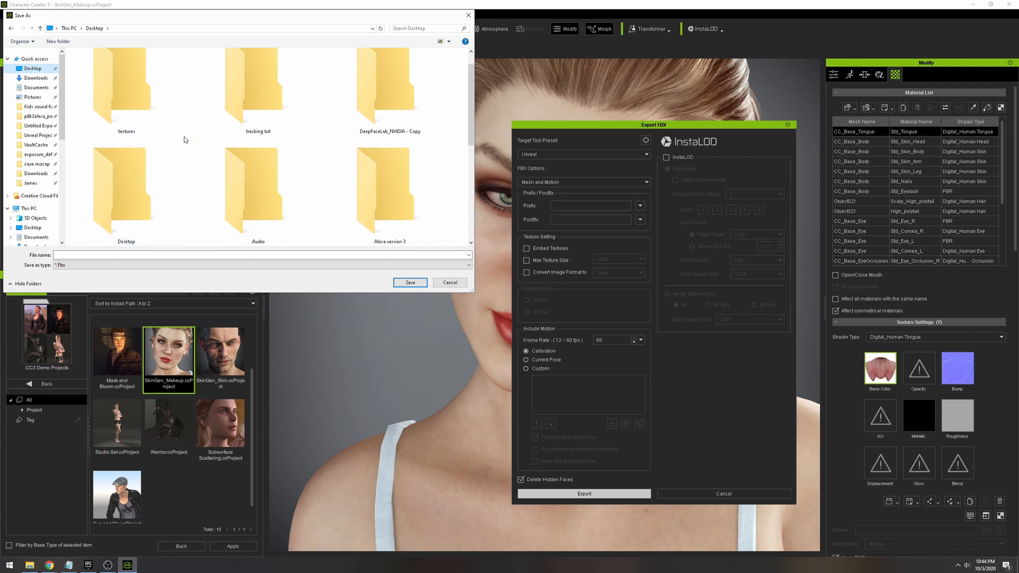
pyautogui.scroll(1, 185, 140)
pyautogui.rightClick(199, 111)
pyautogui.moveTo(175, 193)
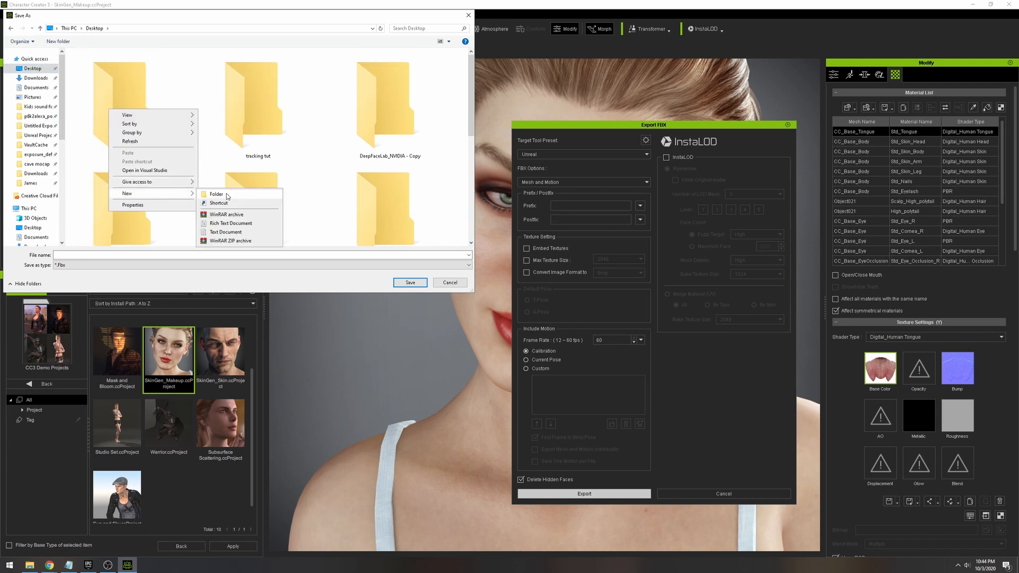
pyautogui.click(217, 194)
pyautogui.write('tut')
pyautogui.press('Return')
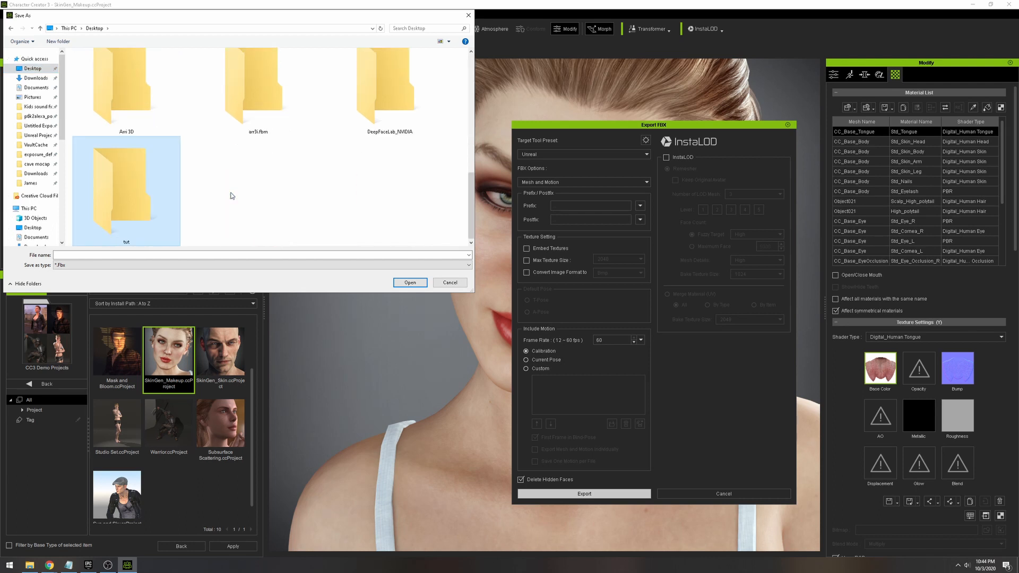
# Save the exported FBX character inside the tut folder
pyautogui.doubleClick(158, 186)
pyautogui.click(61, 256)
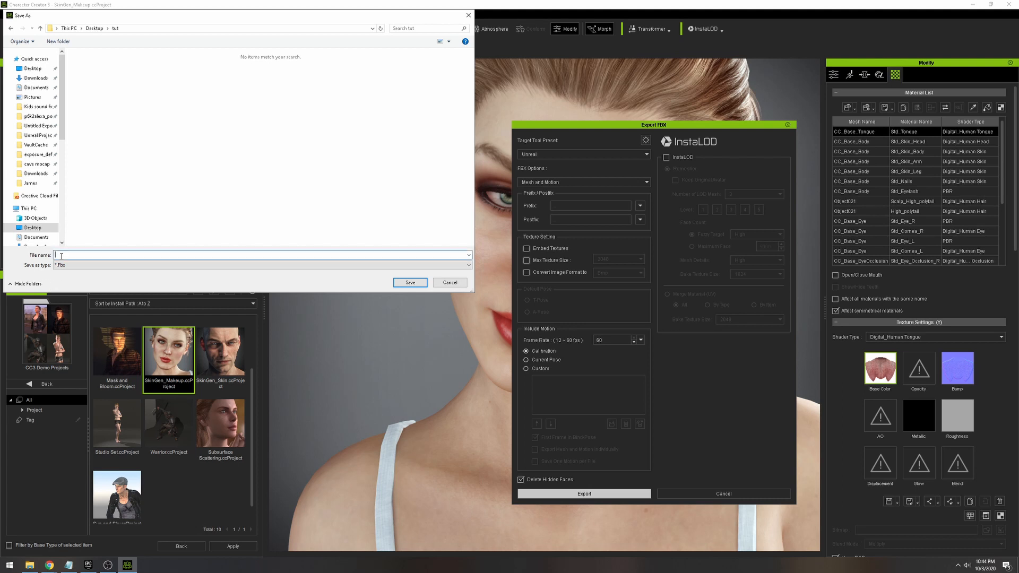
pyautogui.click(406, 282)
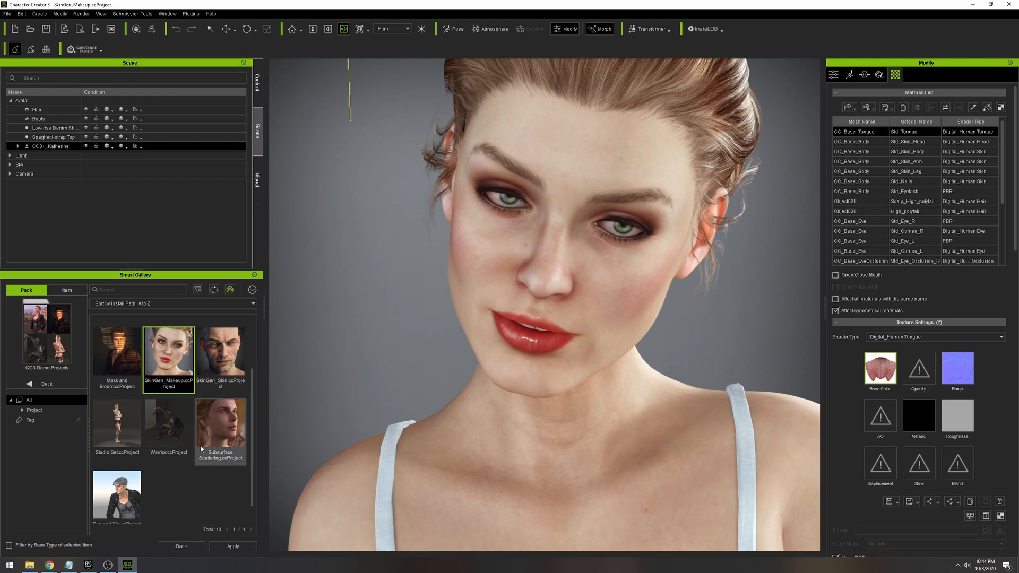
# Switch to Chrome's Auto Setup for Unreal Engine 4 page and look through its update instructions, Learning Center and footer
pyautogui.click(56, 565)
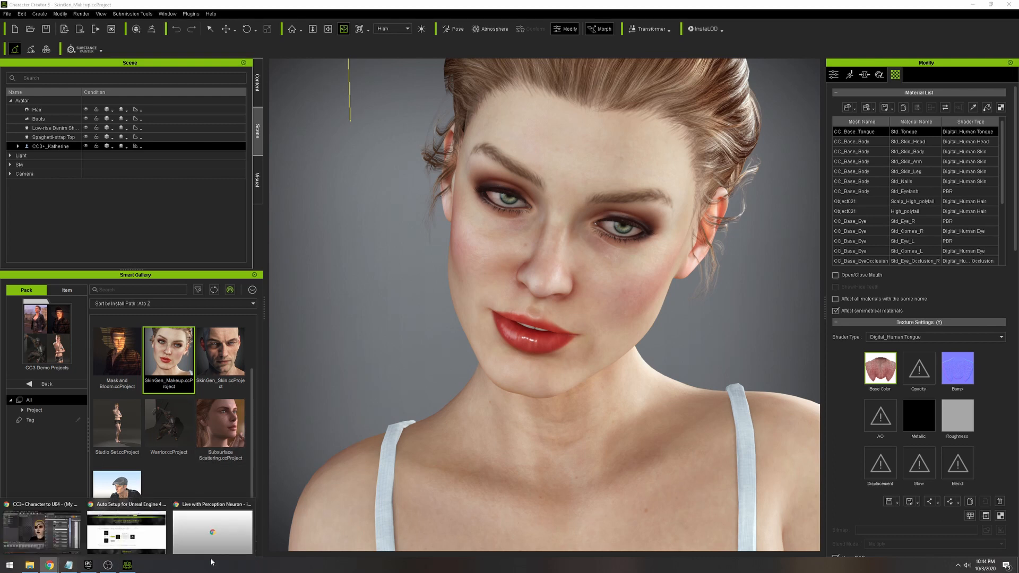
pyautogui.click(126, 530)
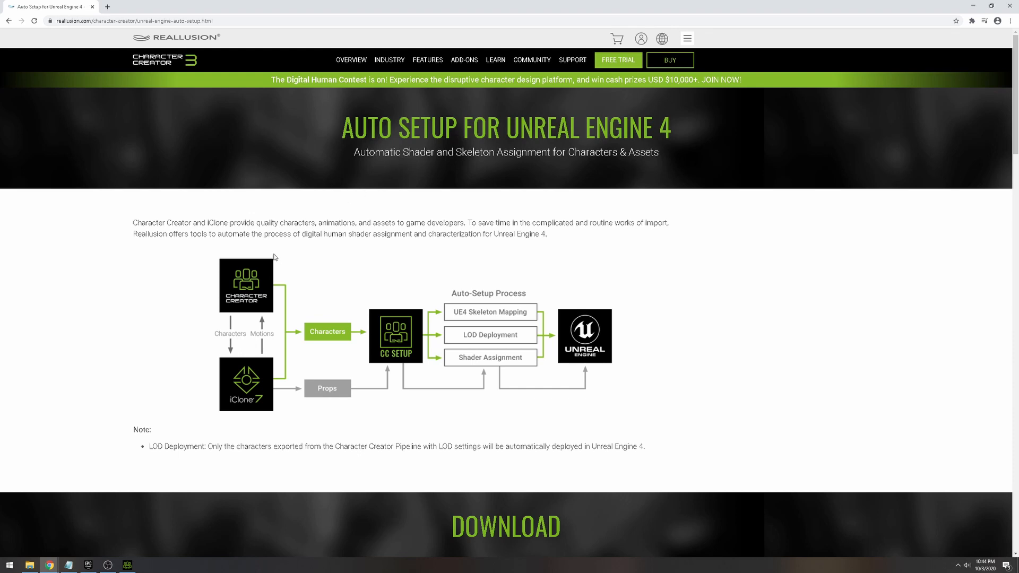
pyautogui.scroll(-1, 276, 258)
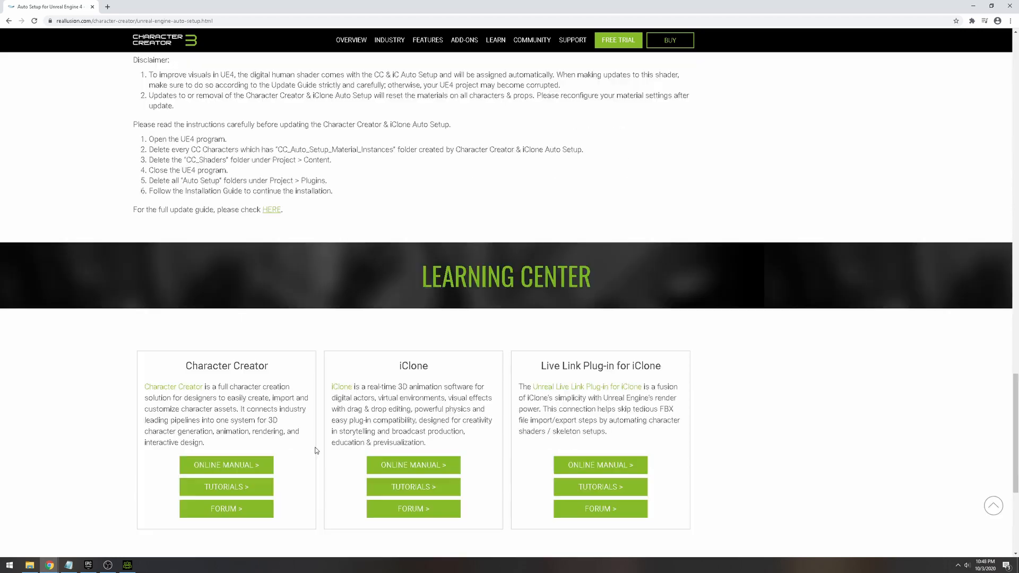
pyautogui.scroll(-4, 315, 448)
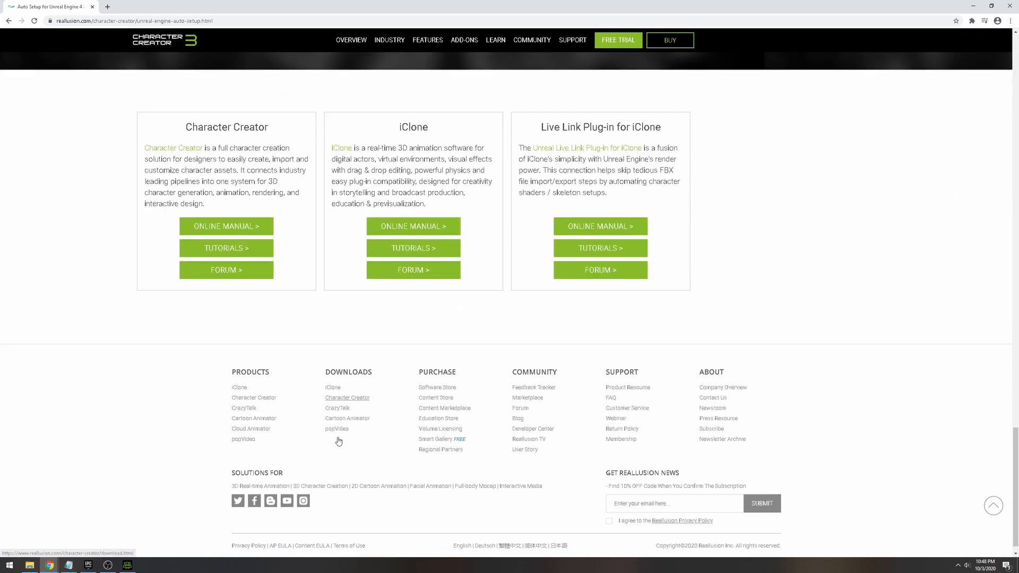
# Review the Installation Guide for New Users on the Auto Setup page and download version 1.1 of the plugin
pyautogui.scroll(2, 380, 444)
pyautogui.scroll(20, 380, 444)
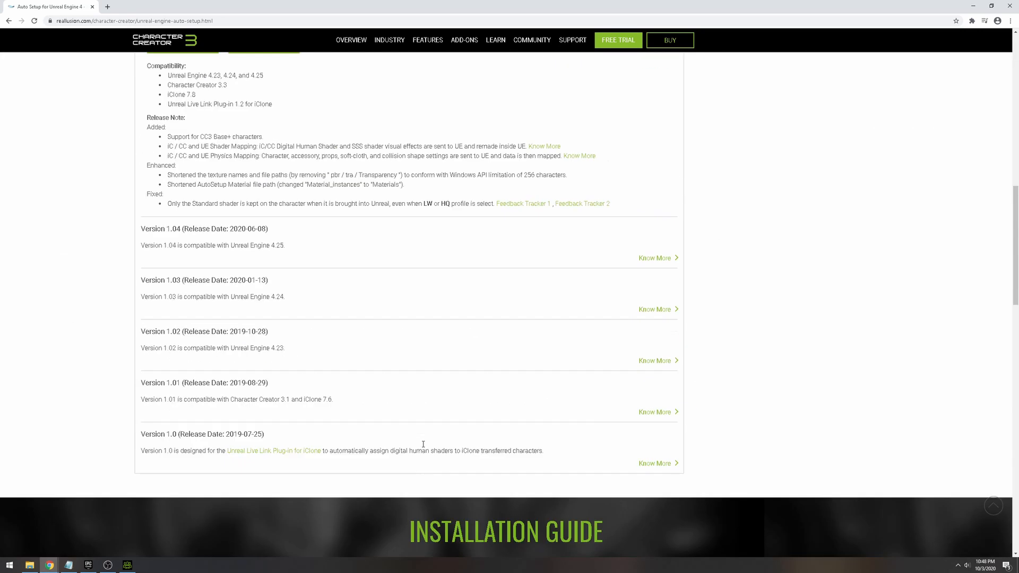
pyautogui.scroll(-1, 424, 447)
pyautogui.scroll(-2, 424, 447)
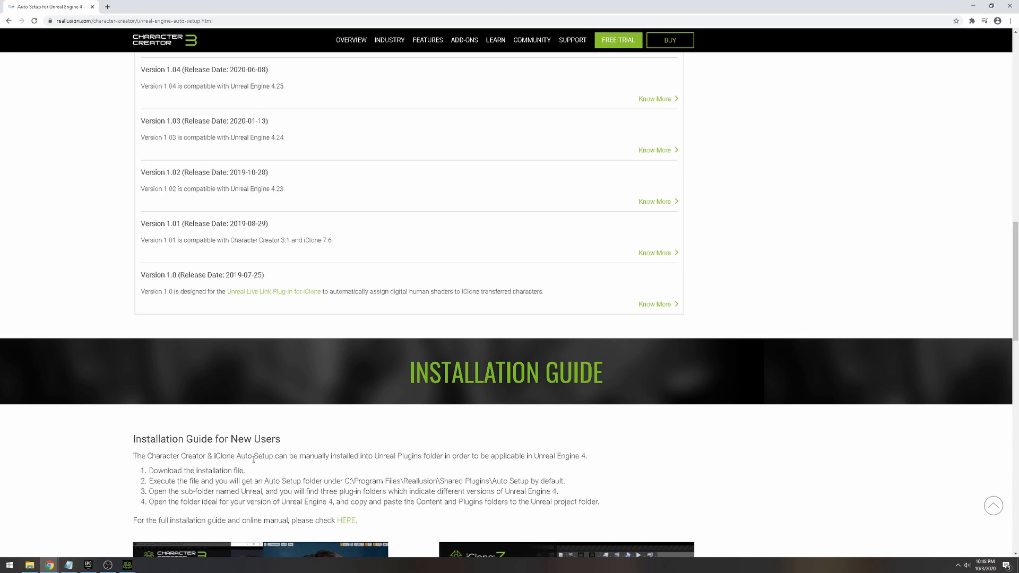
pyautogui.scroll(-3, 178, 321)
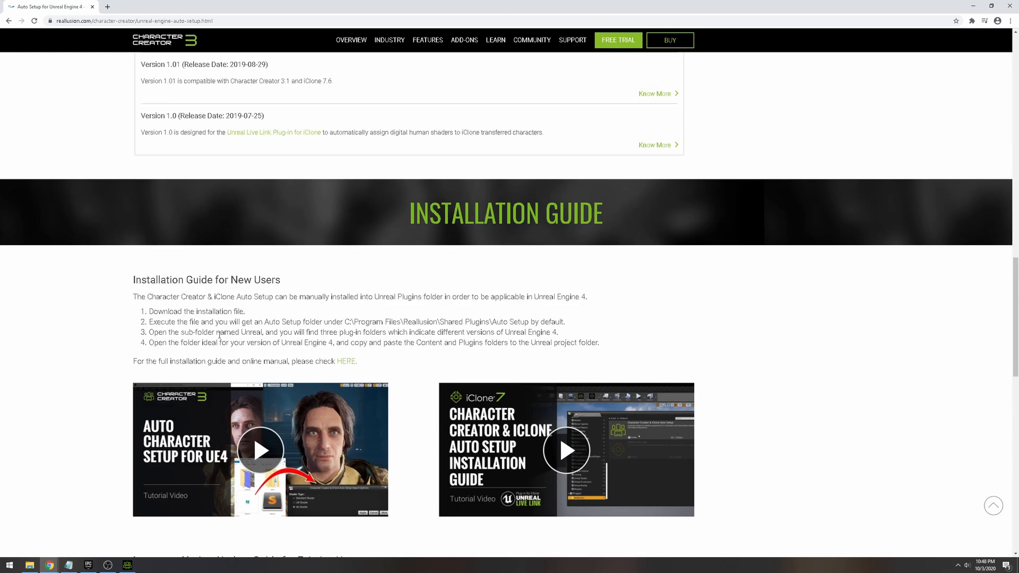
pyautogui.scroll(11, 219, 335)
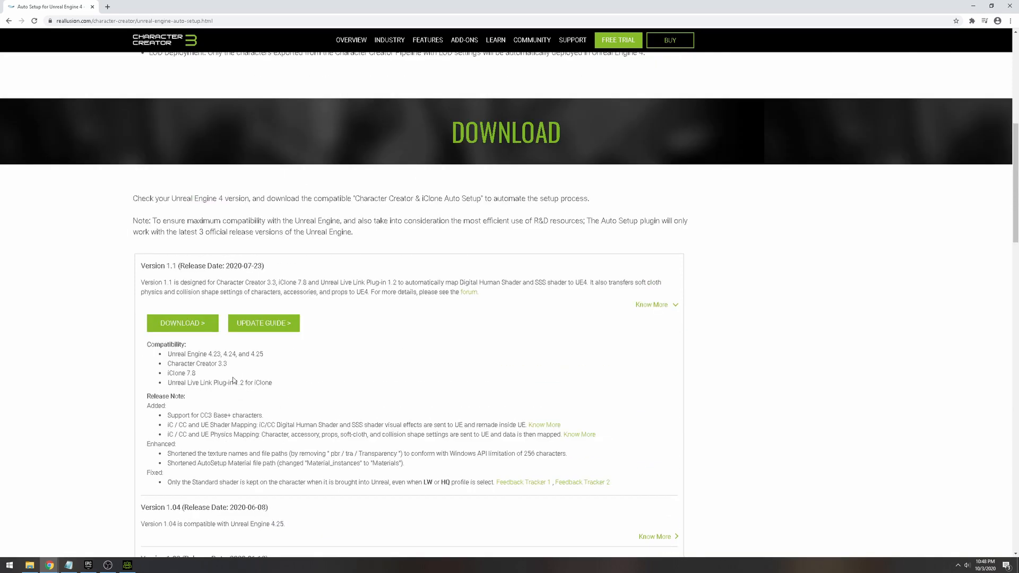
pyautogui.click(184, 321)
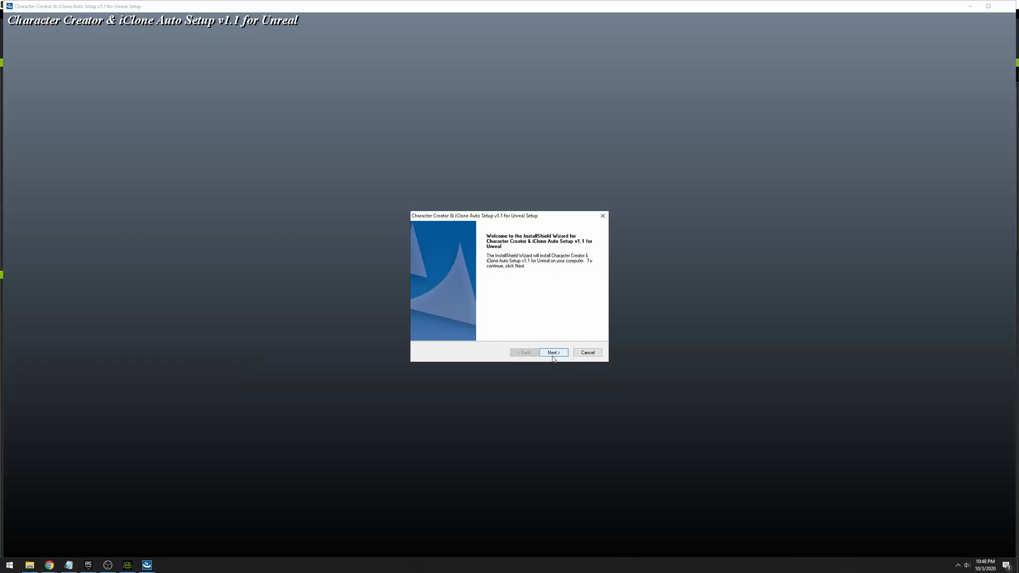
# Run the Character Creator & iClone Auto Setup v1.1 for Unreal installer and accept its license agreement
pyautogui.click(552, 353)
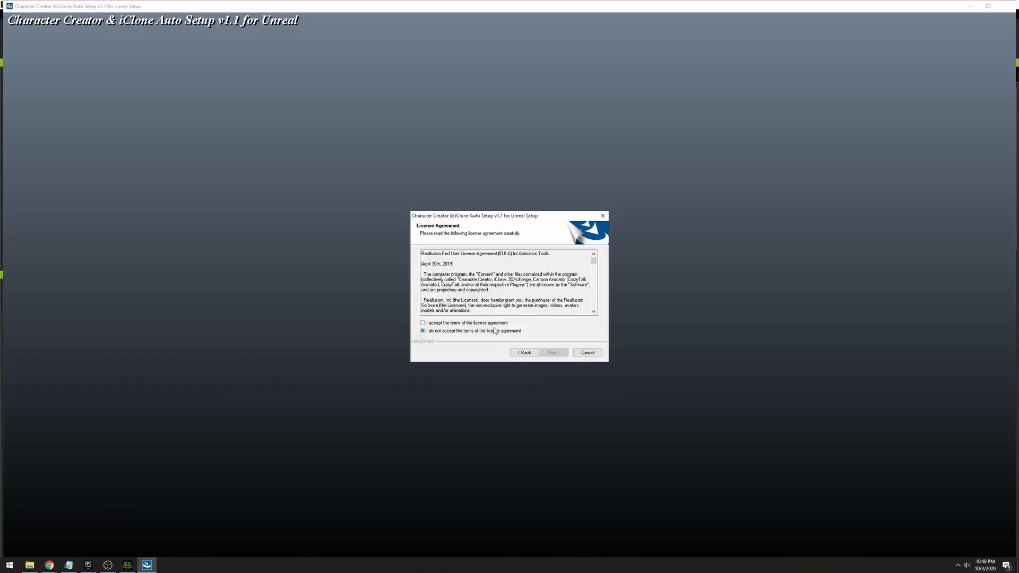
pyautogui.click(493, 324)
pyautogui.click(553, 352)
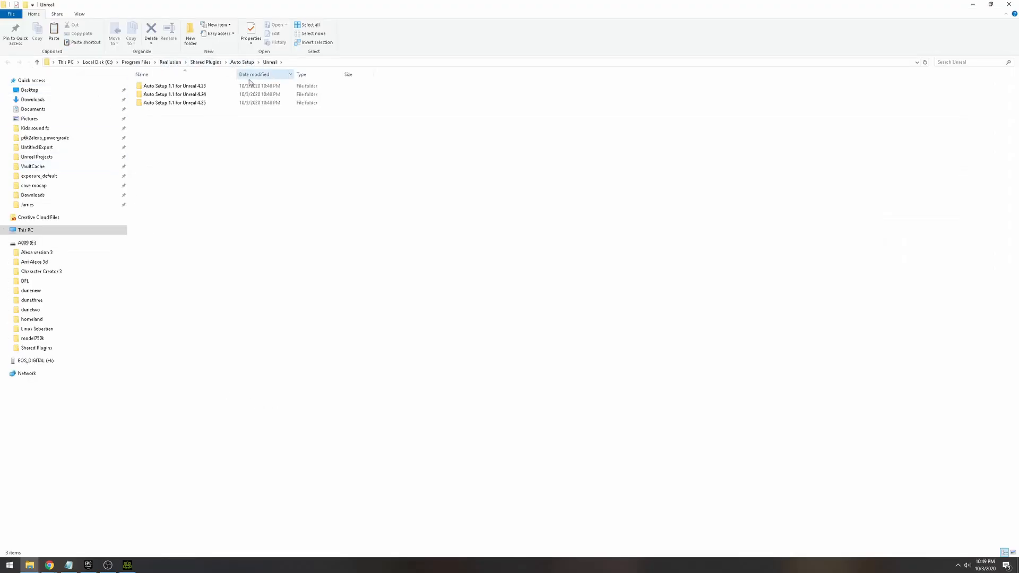
# Copy the Content and Plugins folders from Auto Setup 1.1 for Unreal 4.25 into the invest folder under Unreal Projects
pyautogui.click(5, 243)
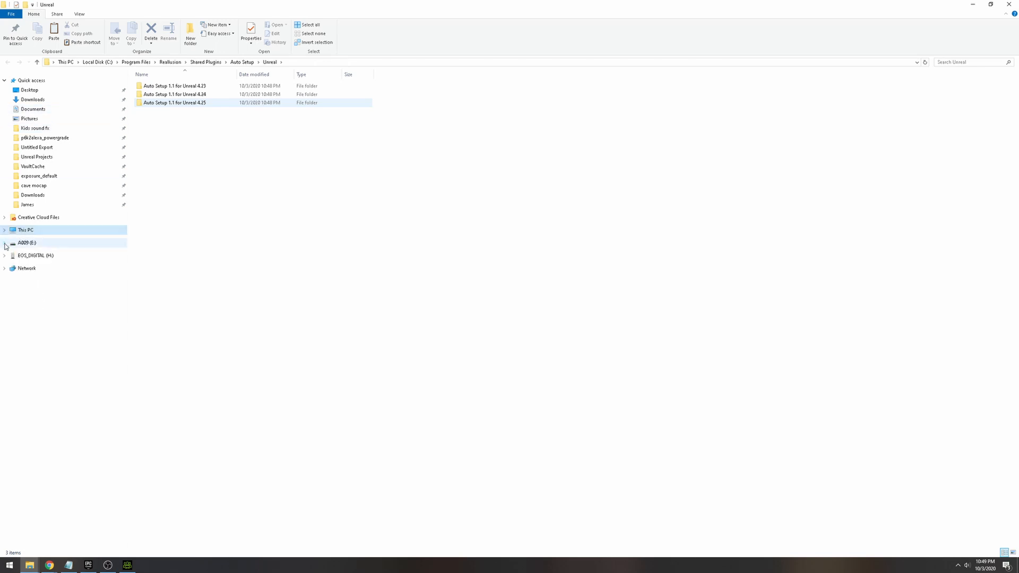
pyautogui.doubleClick(190, 105)
pyautogui.keyDown('shift'); pyautogui.click(159, 95); pyautogui.keyUp('shift')
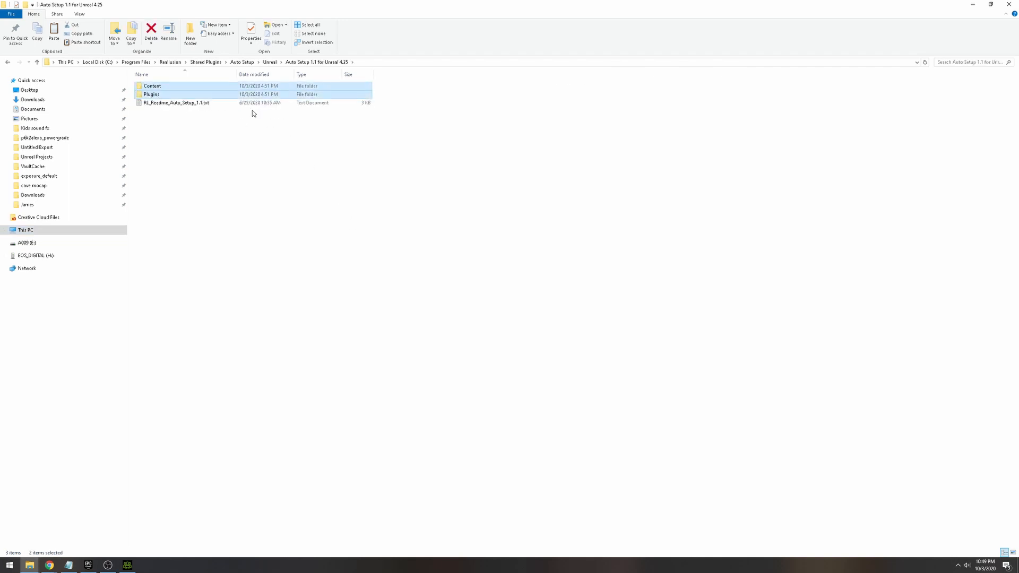
pyautogui.click(41, 159)
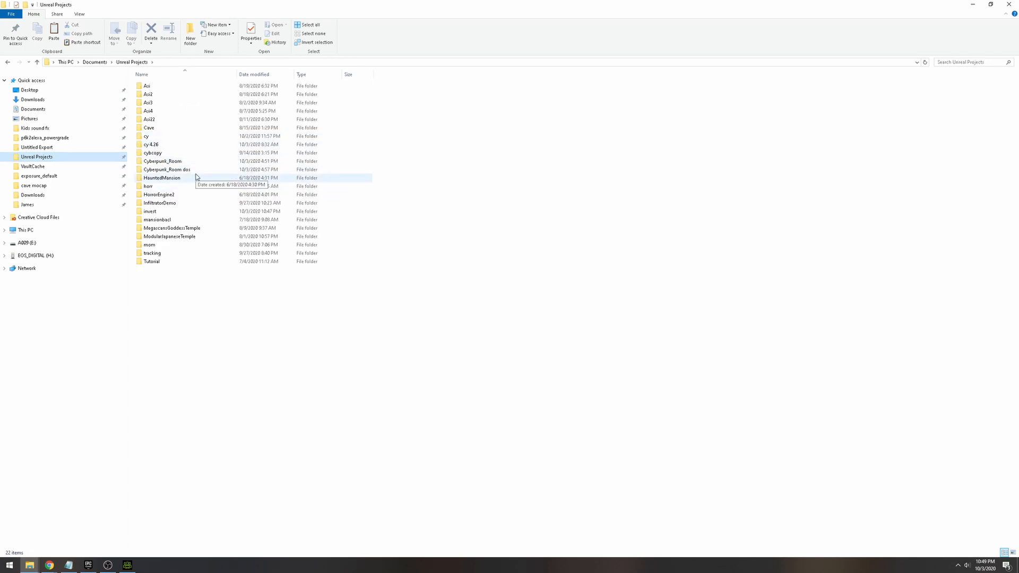
pyautogui.doubleClick(150, 211)
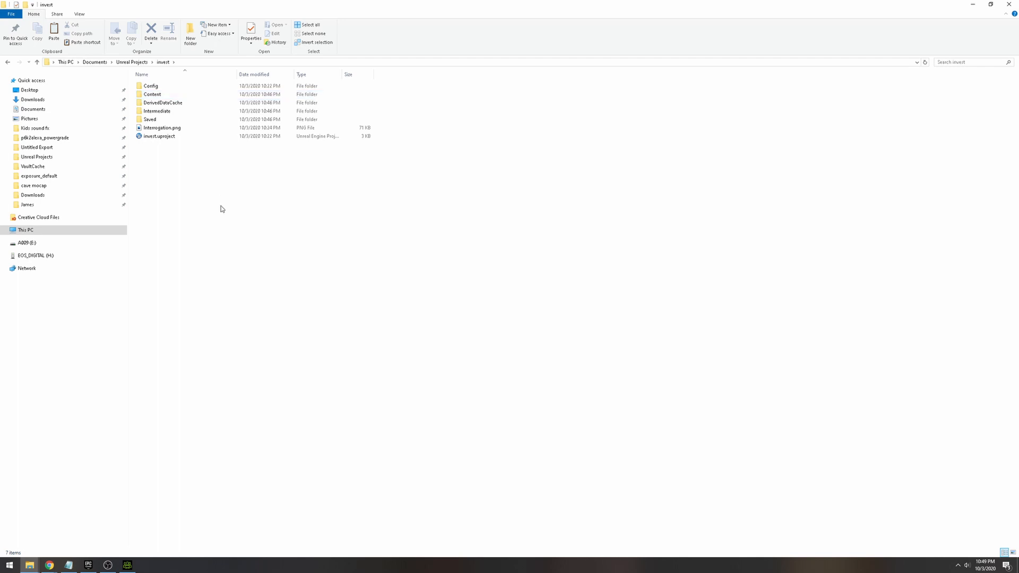
pyautogui.hotkey('ctrl', 'v')
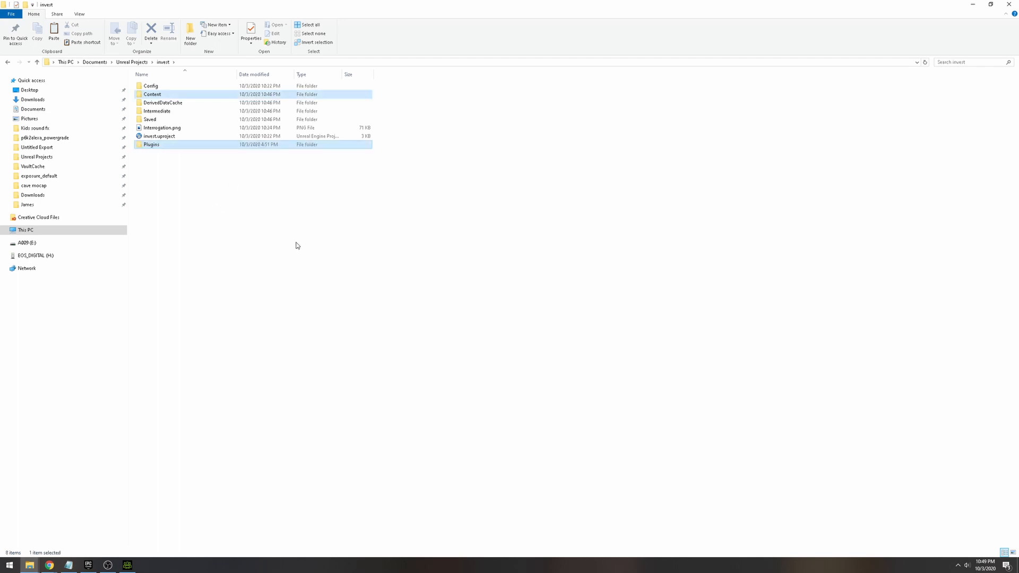
pyautogui.click(297, 245)
# Switch to the Epic Games Launcher, open the invest project in Unreal Engine and show its Content Browser
pyautogui.click(127, 564)
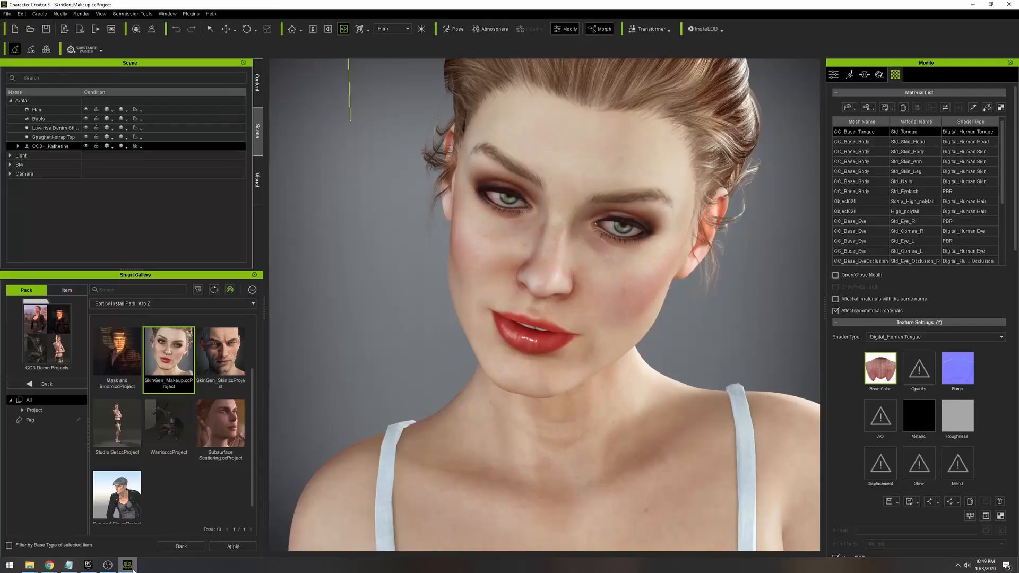
pyautogui.click(88, 564)
pyautogui.rightClick(204, 232)
pyautogui.click(228, 238)
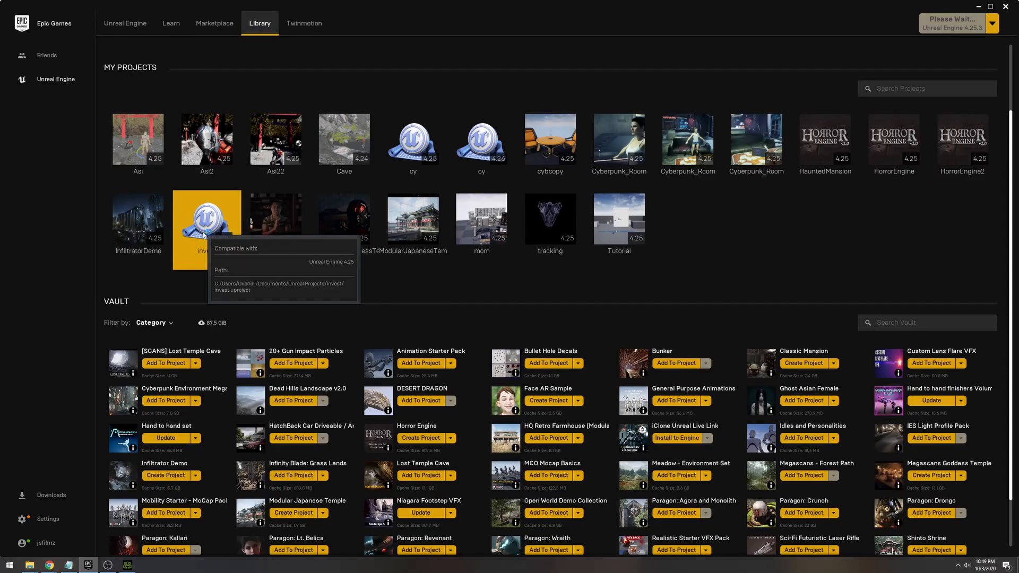
pyautogui.click(127, 565)
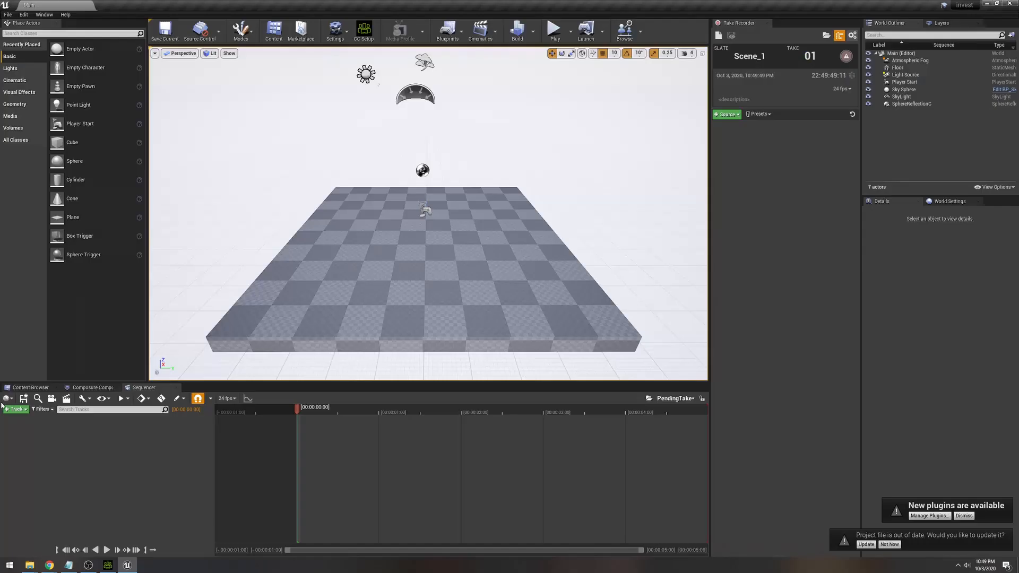
pyautogui.click(30, 387)
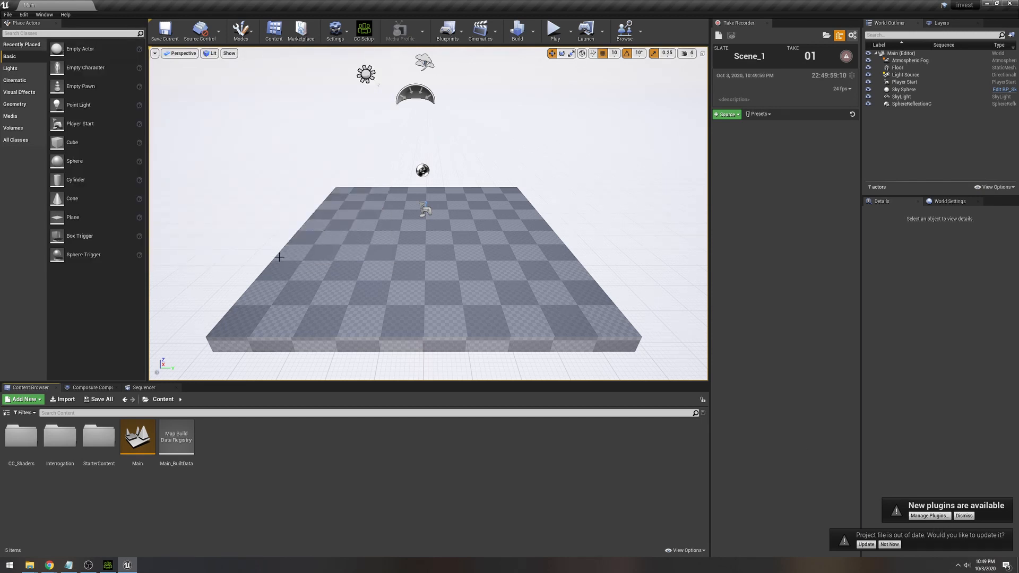
# Find the Ray Tracing option in the Project Settings and enable it together with the skin cache
pyautogui.click(22, 16)
pyautogui.click(56, 129)
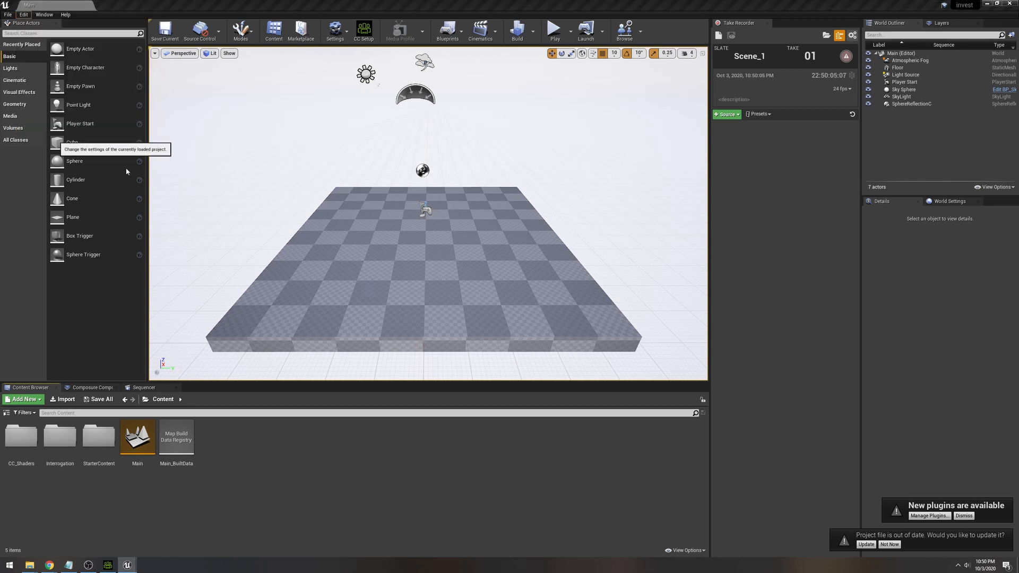
pyautogui.write('ray')
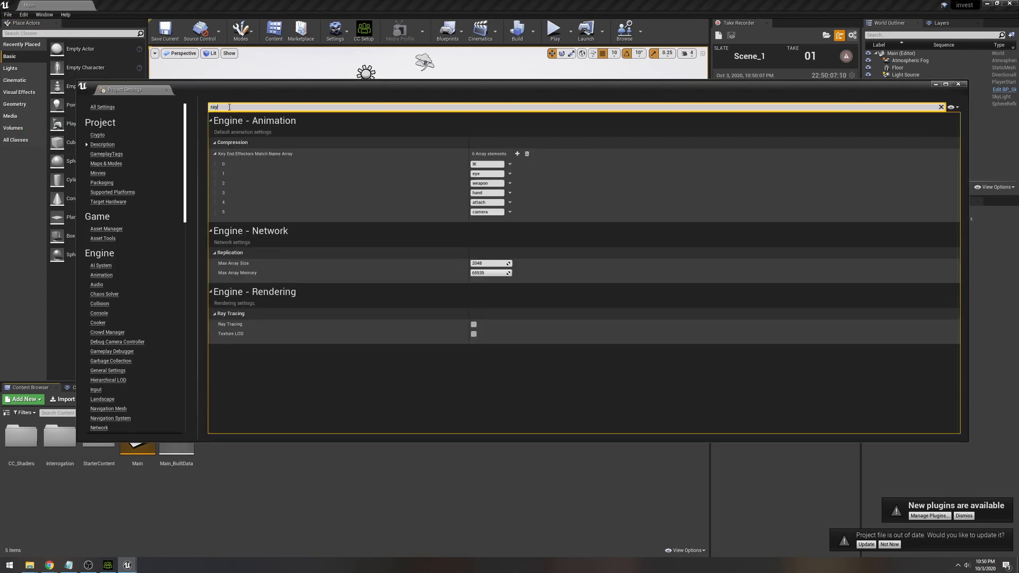
pyautogui.click(473, 325)
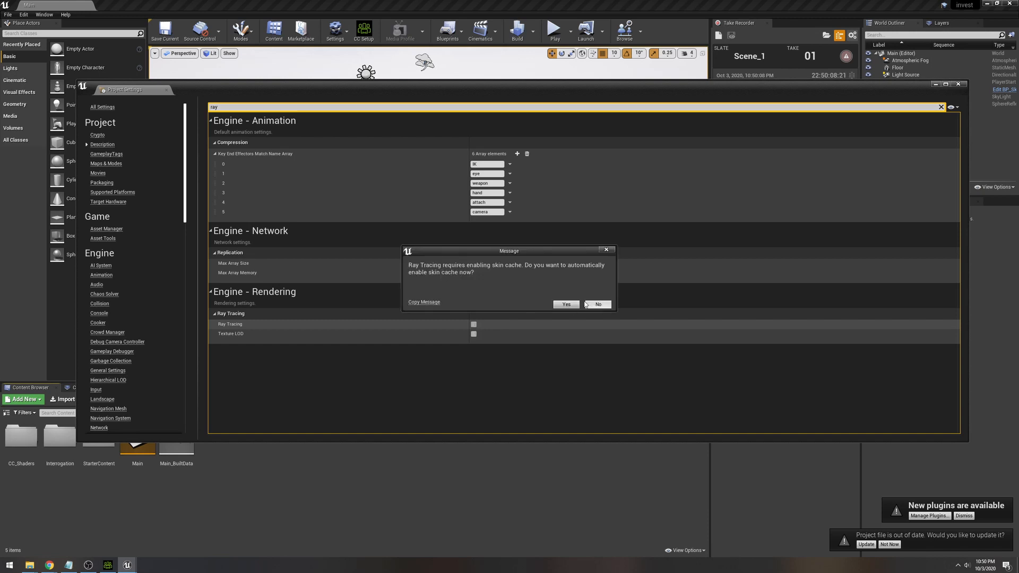
pyautogui.click(570, 303)
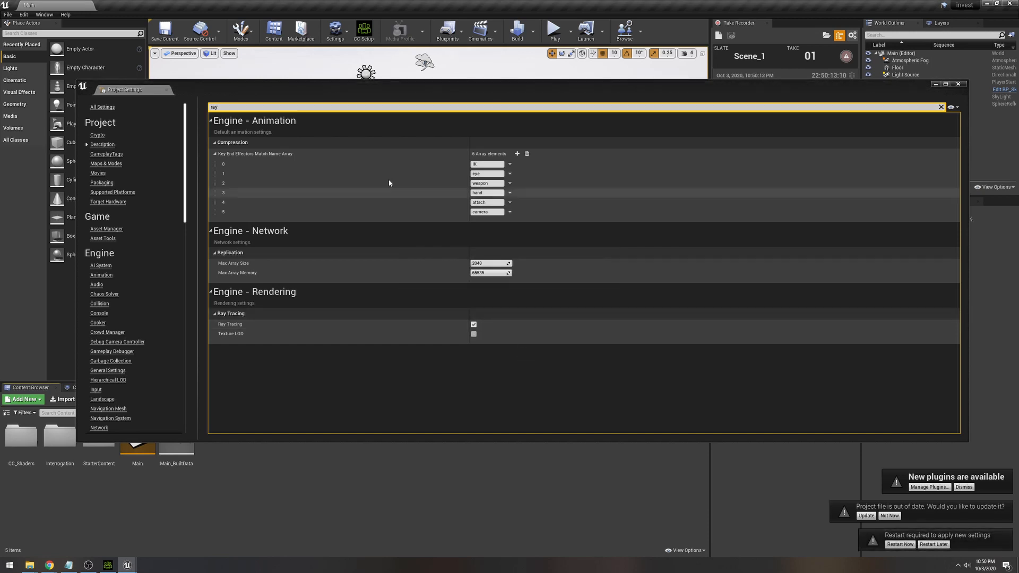
# Search the Project Settings for rhi, change the Default RHI for the Windows platform and close the settings
pyautogui.click(280, 109)
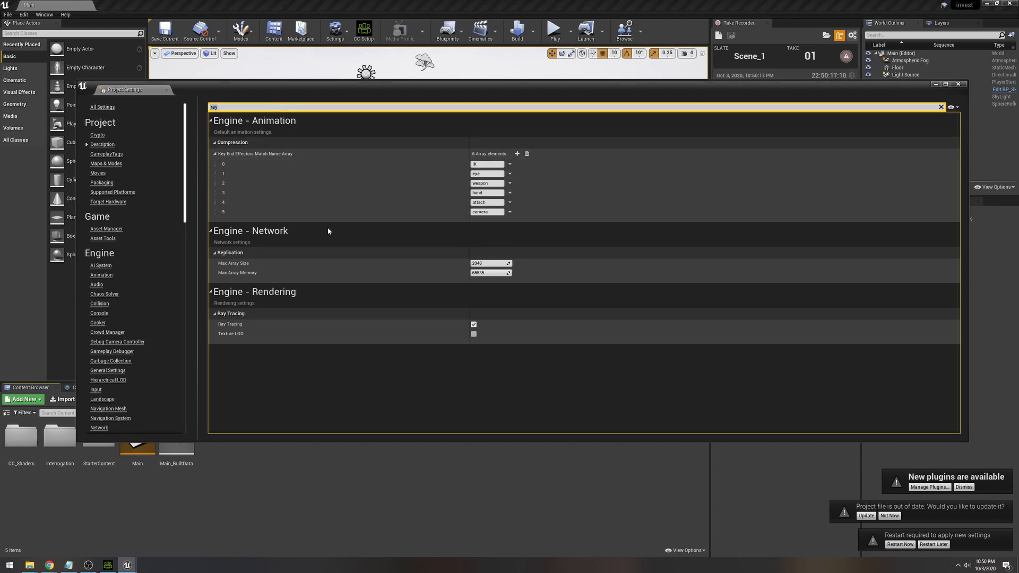
pyautogui.write('rh')
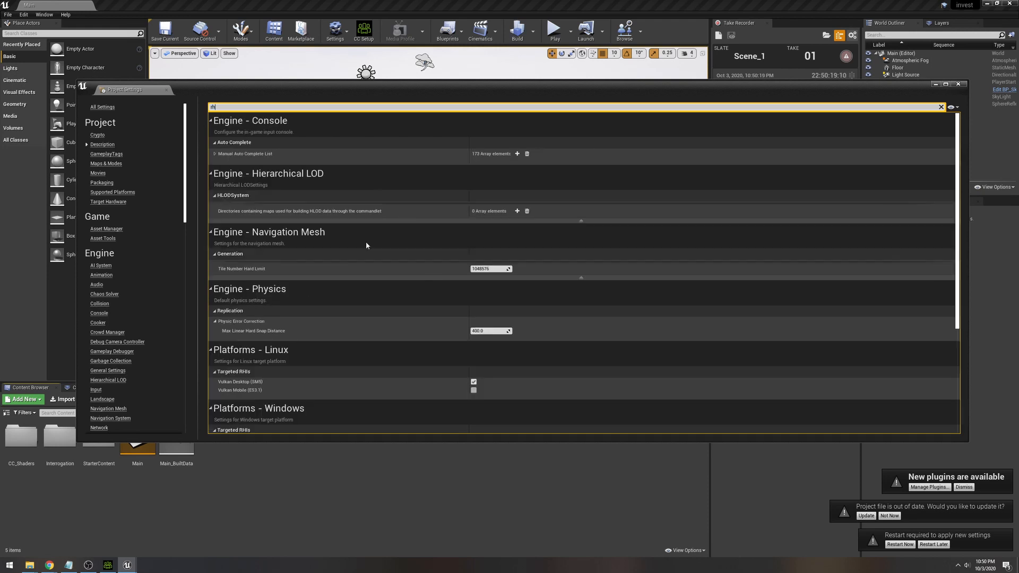
pyautogui.scroll(-5, 435, 318)
pyautogui.write('i')
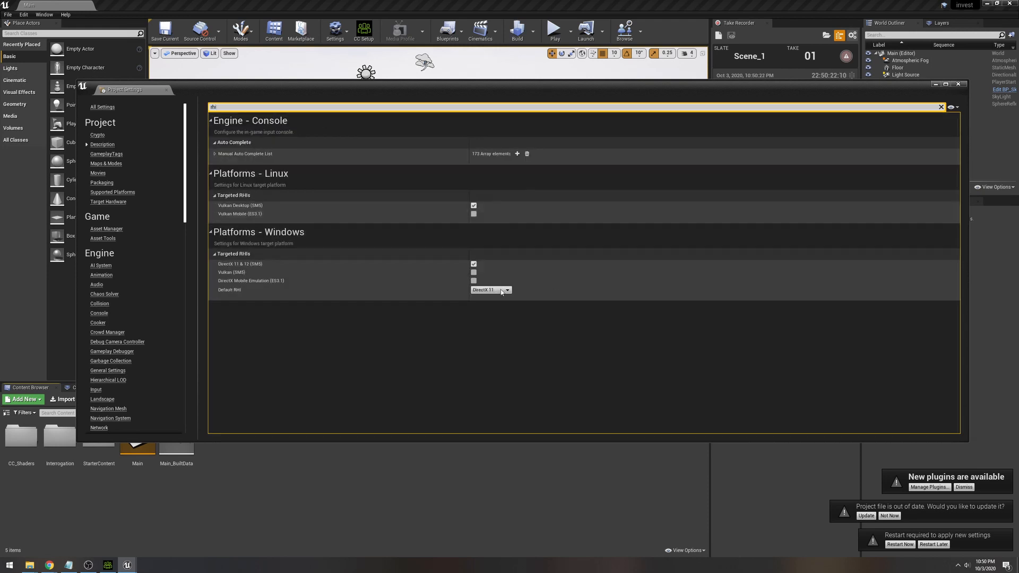
pyautogui.click(502, 291)
pyautogui.click(508, 309)
pyautogui.click(959, 85)
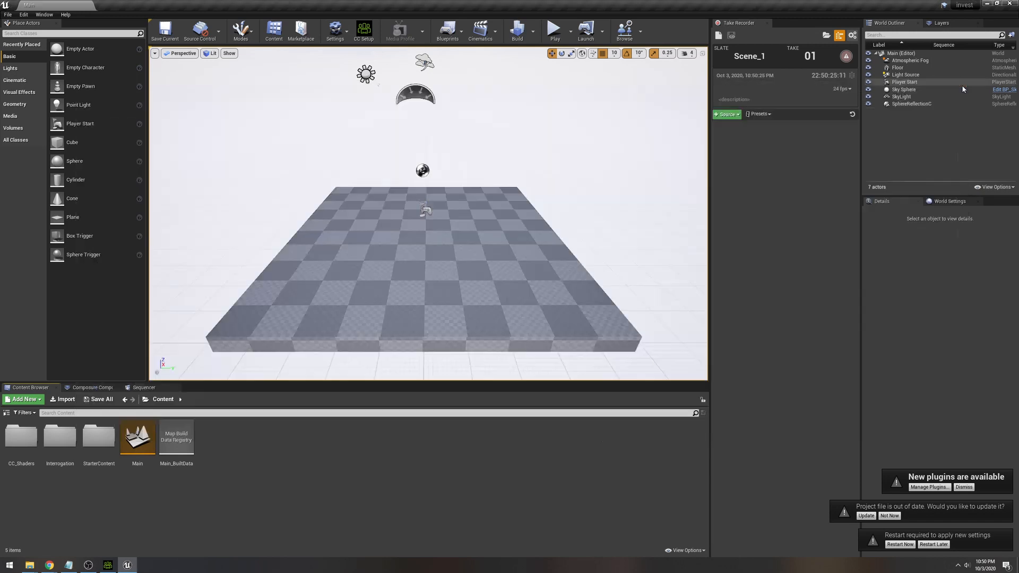
# Open the Interrogation level from the Maps folder inside the project's Interrogation content
pyautogui.doubleClick(61, 438)
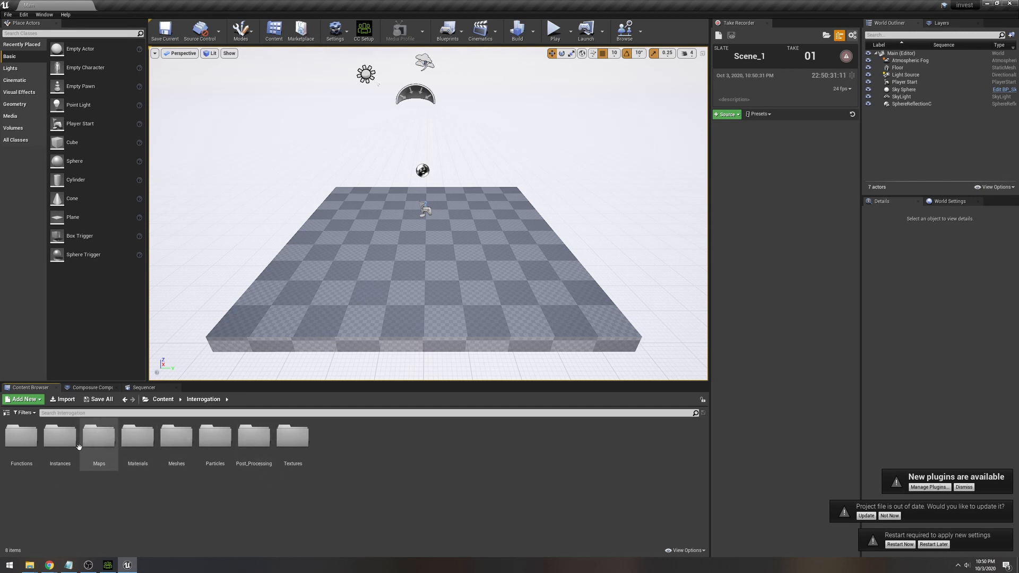
pyautogui.doubleClick(99, 437)
pyautogui.doubleClick(9, 451)
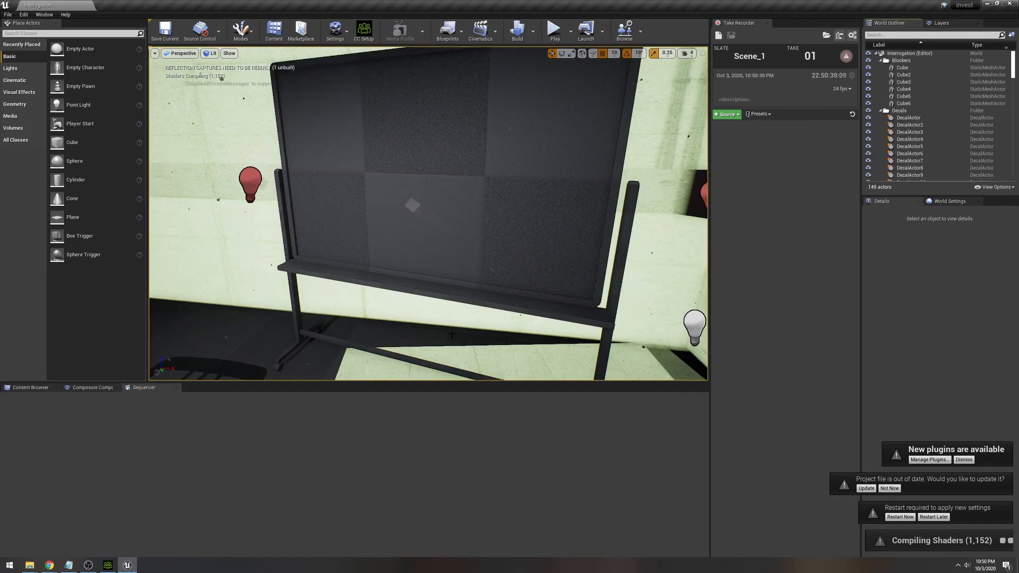
# Hide the editor icons with game view and look around the table in the interrogation room
pyautogui.moveTo(412, 372); pyautogui.dragTo(181, 324, button='right')
pyautogui.moveTo(391, 160); pyautogui.dragTo(414, 201, button='right')
pyautogui.press('g')
pyautogui.press('g')
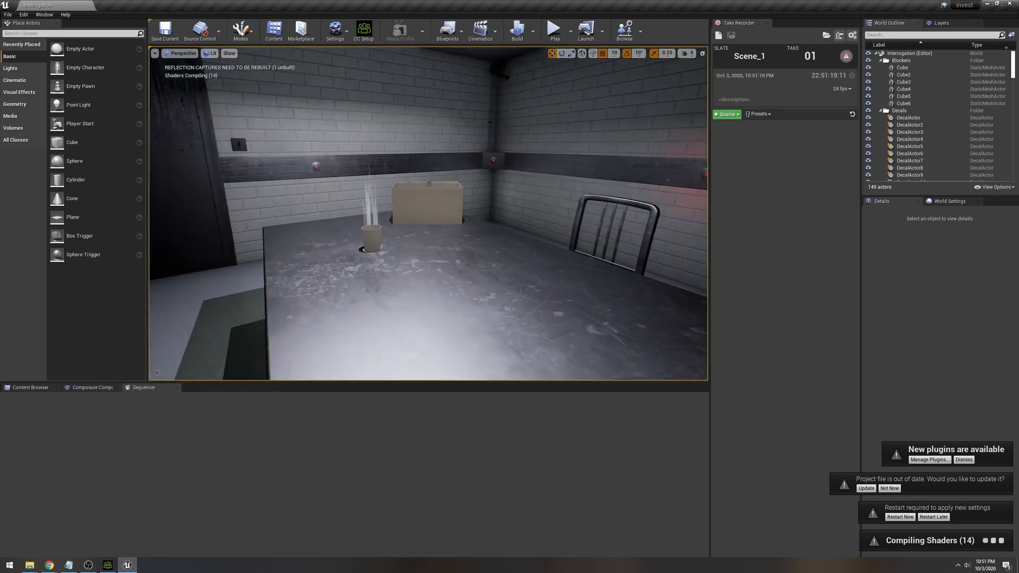
pyautogui.moveTo(439, 268); pyautogui.dragTo(545, 268, button='right')
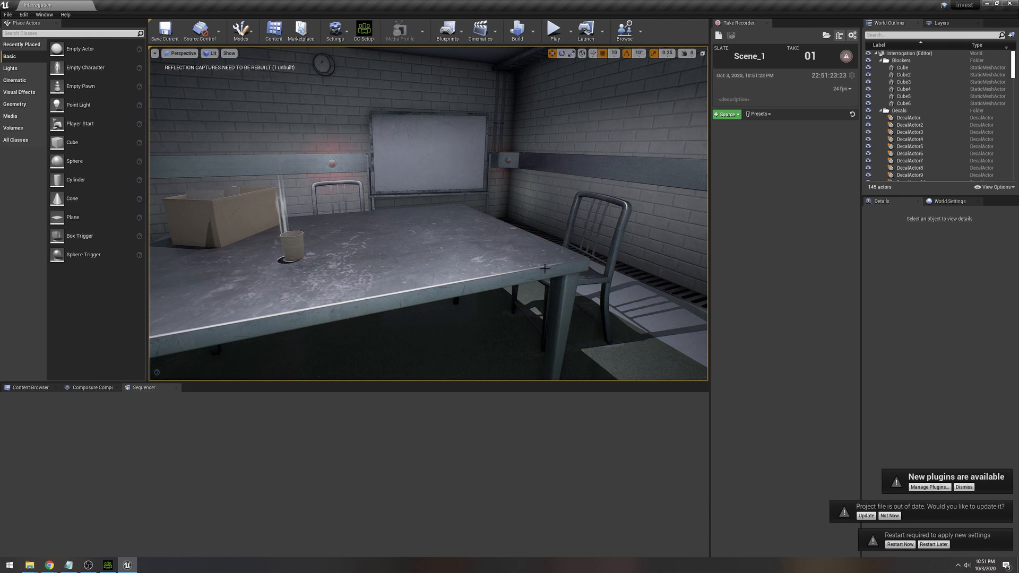
pyautogui.moveTo(489, 255); pyautogui.dragTo(434, 280, button='right')
# Create a folder named girl in the project's root Content folder and open it
pyautogui.click(31, 388)
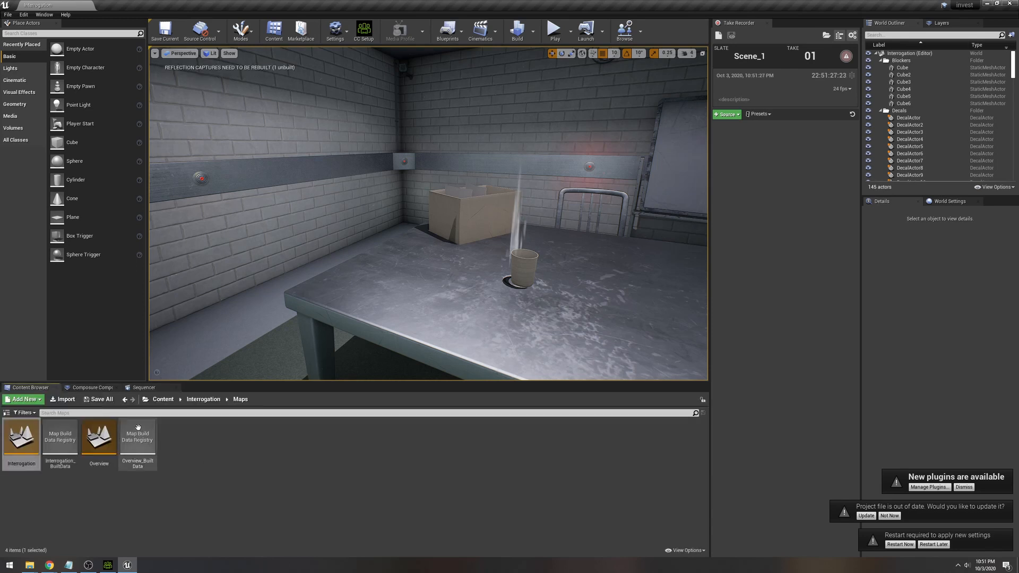
pyautogui.rightClick(247, 449)
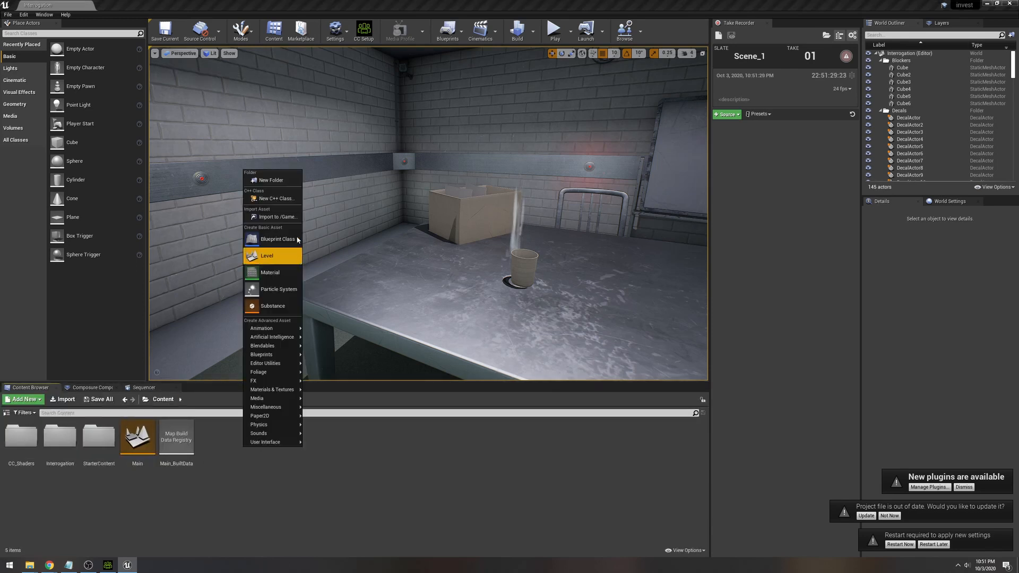
pyautogui.click(289, 184)
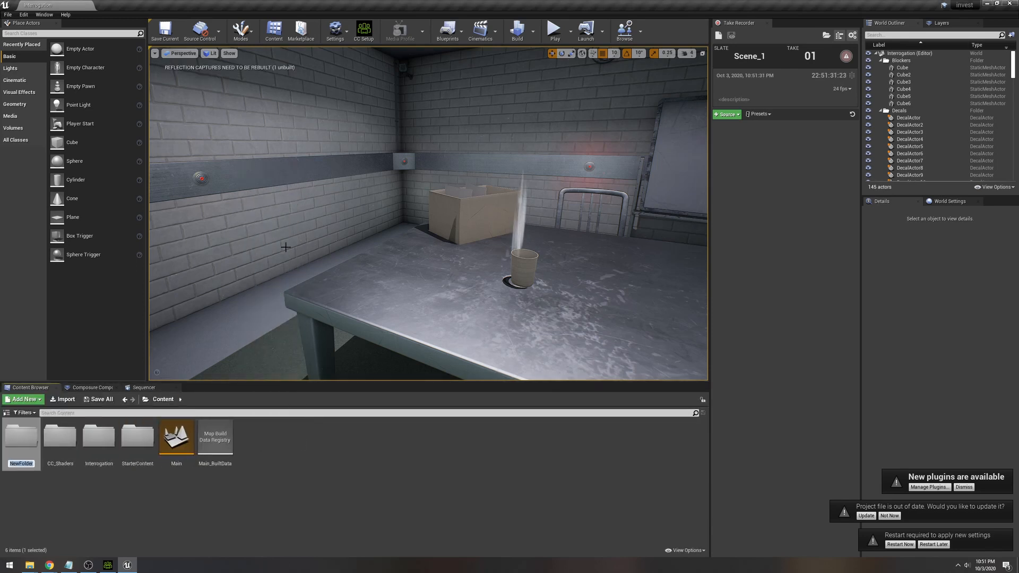
pyautogui.write('girl')
pyautogui.press('Return')
pyautogui.doubleClick(60, 441)
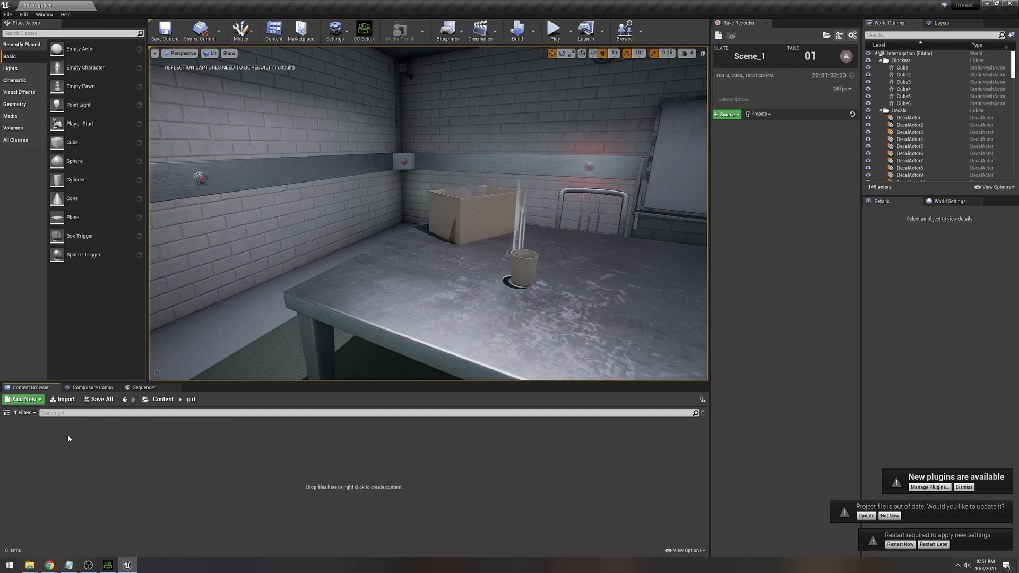
# Bring up the file browser in a small window over the editor and open the tut folder on the Desktop
pyautogui.click(29, 564)
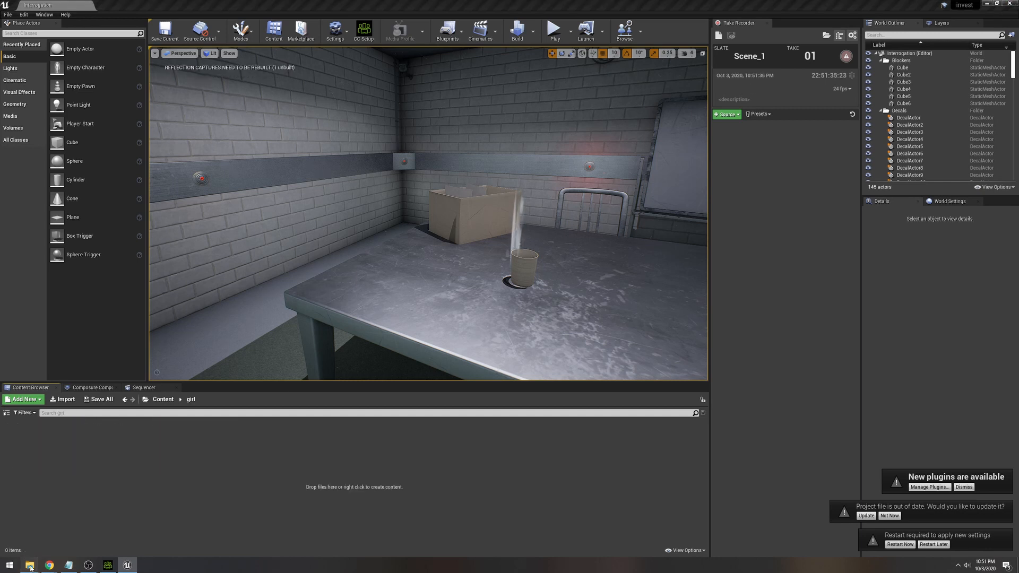
pyautogui.click(128, 532)
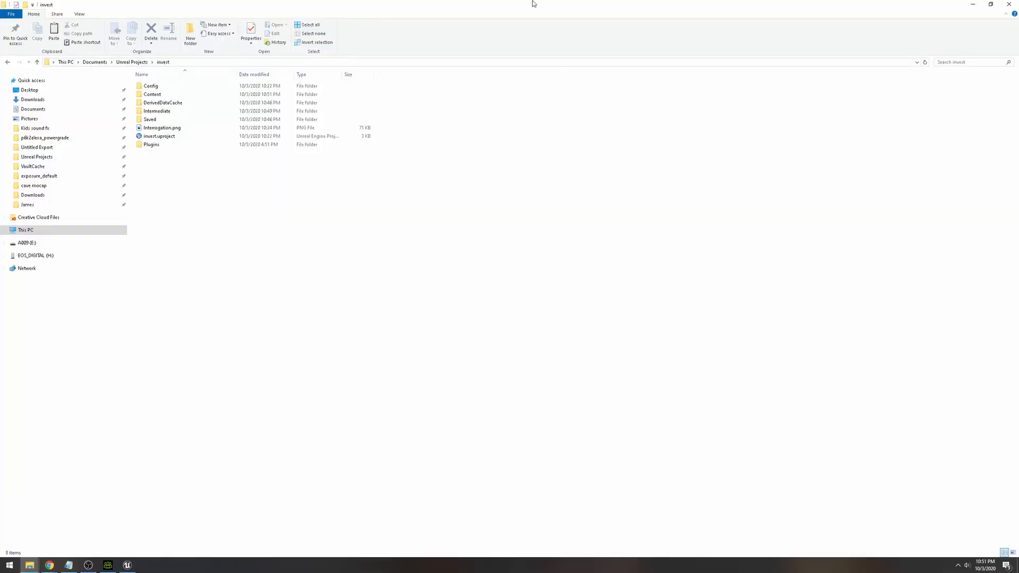
pyautogui.moveTo(403, 6); pyautogui.dragTo(816, 206)
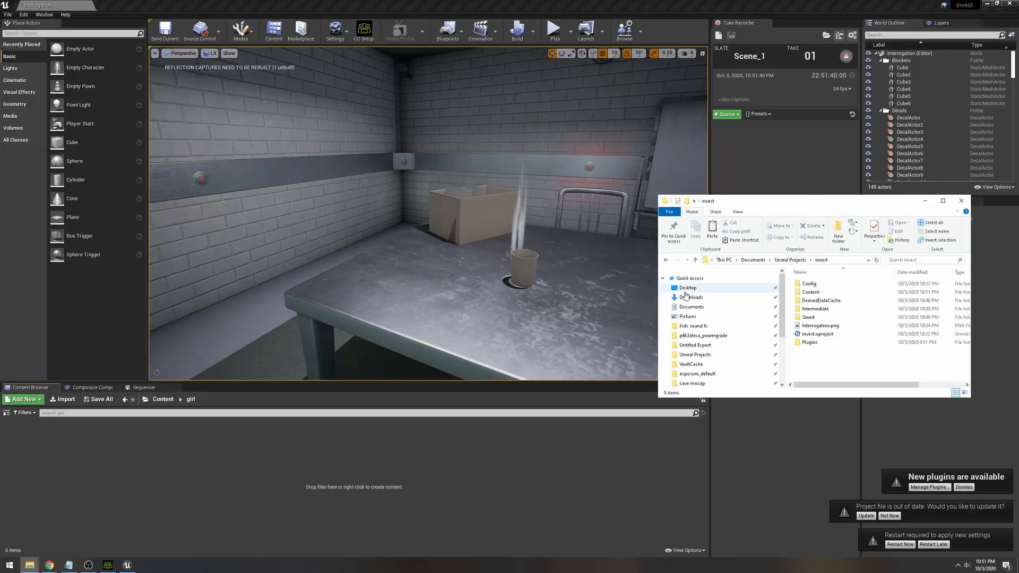
pyautogui.click(688, 288)
pyautogui.scroll(-2, 928, 313)
pyautogui.scroll(-2, 928, 313)
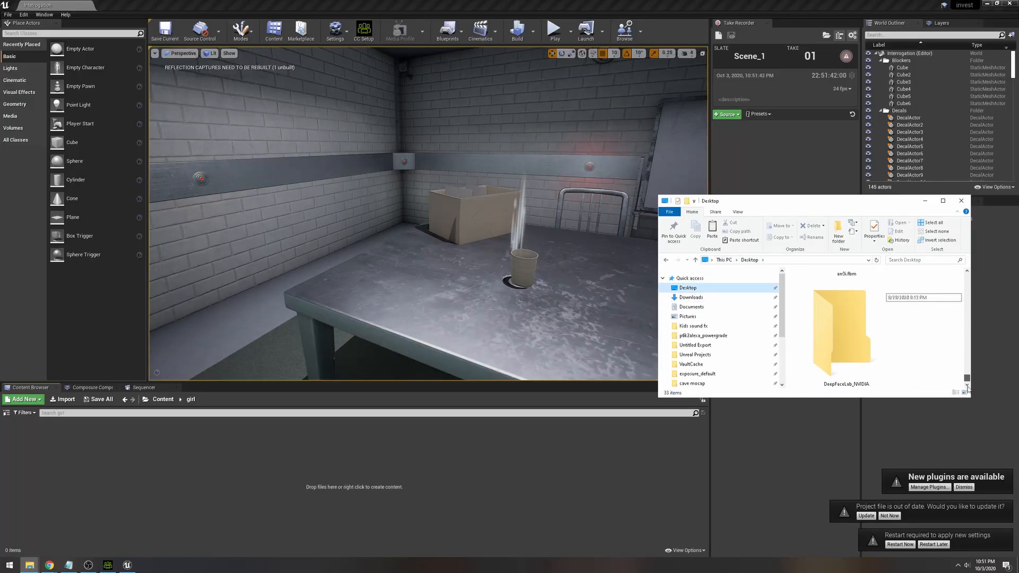
pyautogui.click(857, 343)
pyautogui.doubleClick(858, 343)
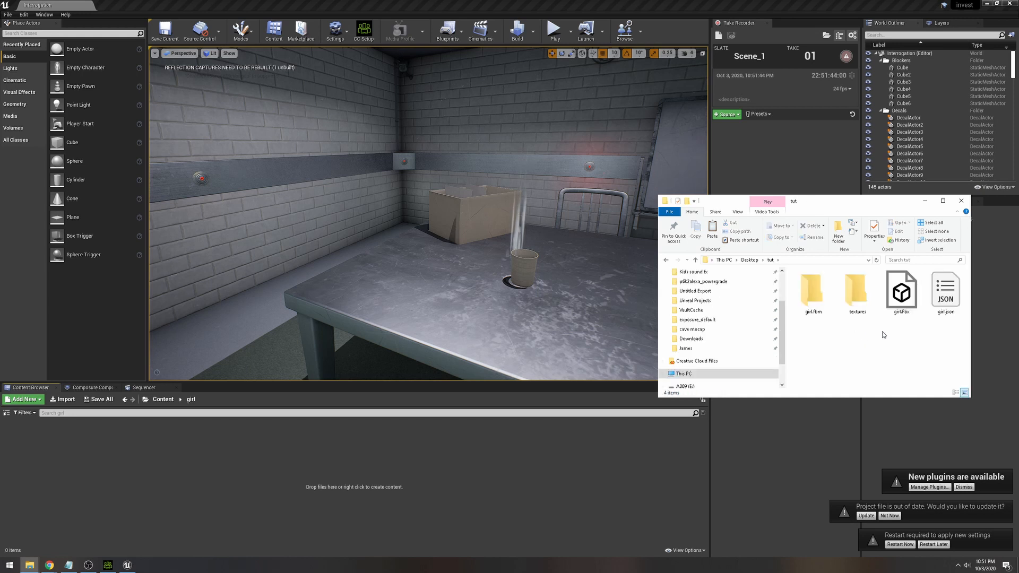
# Bring girl.fbx into the girl content folder with Character Creator & iClone Auto Setup enabled and the HQ Shader type
pyautogui.click(902, 292)
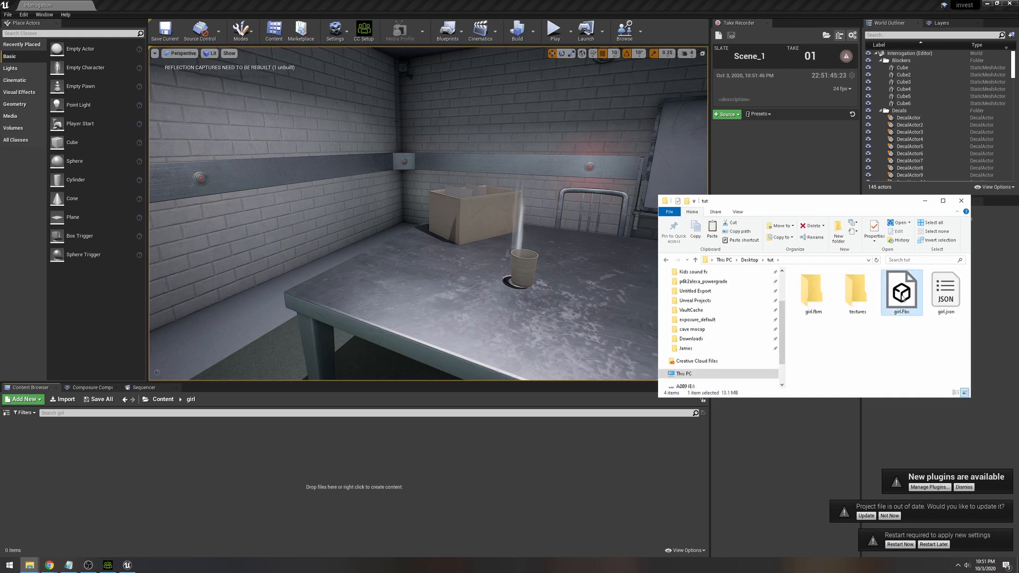
pyautogui.moveTo(903, 296); pyautogui.dragTo(372, 499)
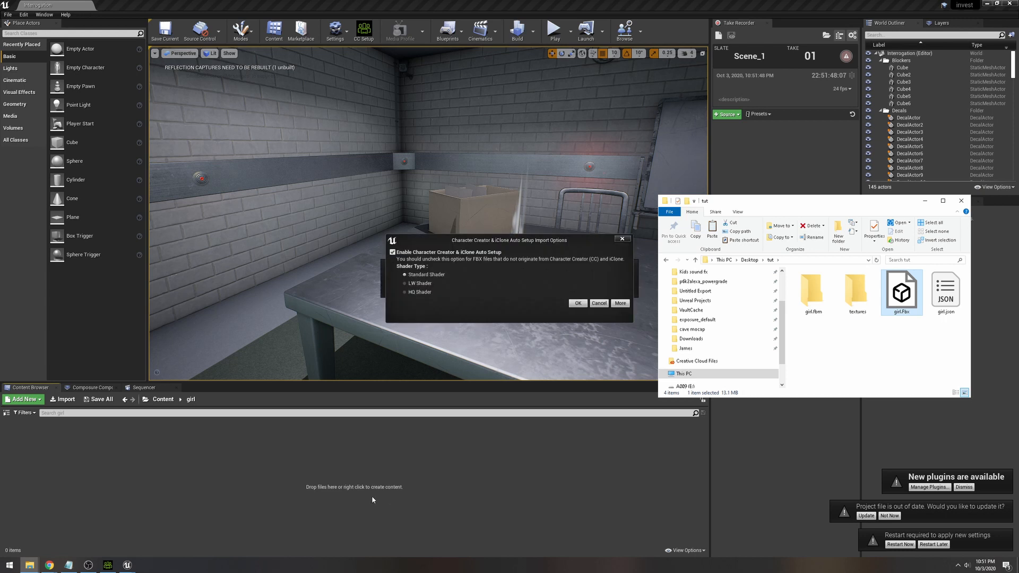
pyautogui.click(406, 291)
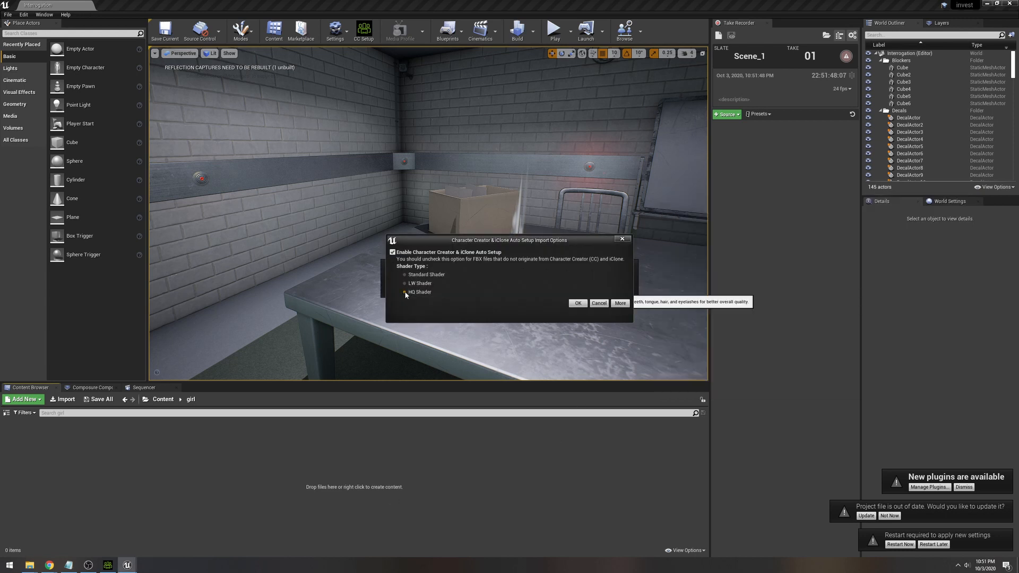
pyautogui.click(577, 305)
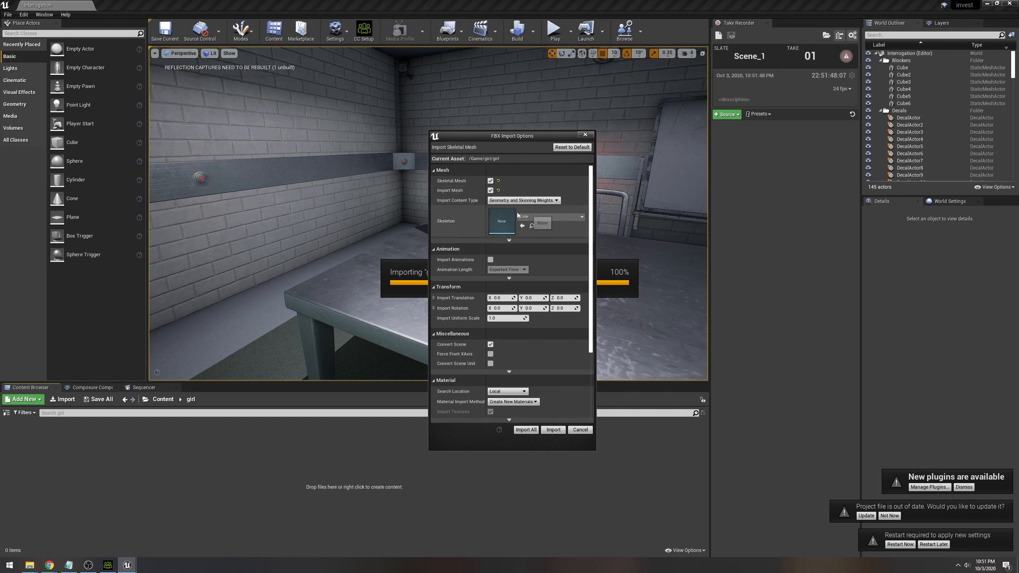
# Review the FBX import options, keep the skeleton at None, import all and close the message log
pyautogui.click(538, 217)
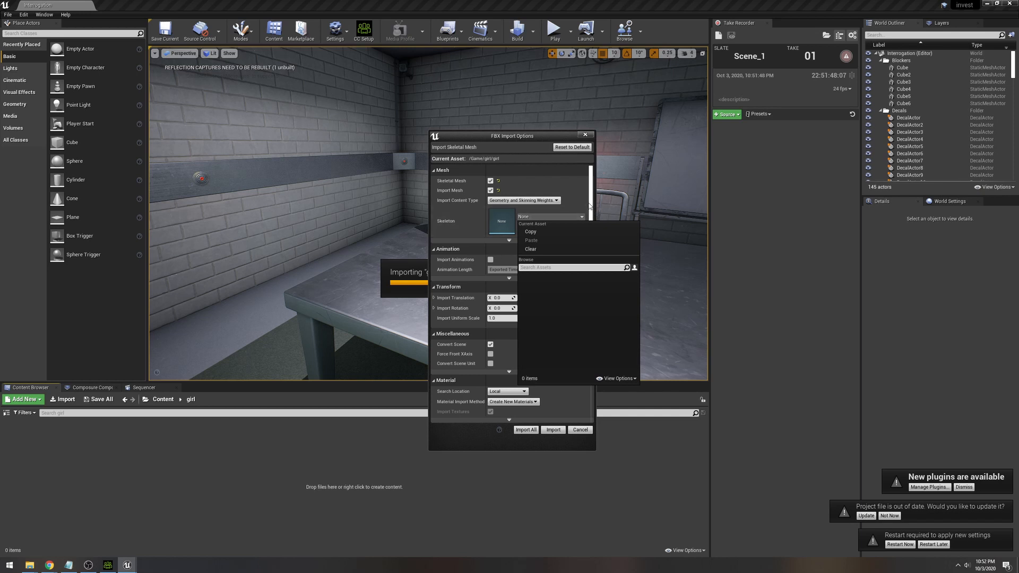
pyautogui.scroll(-1, 589, 207)
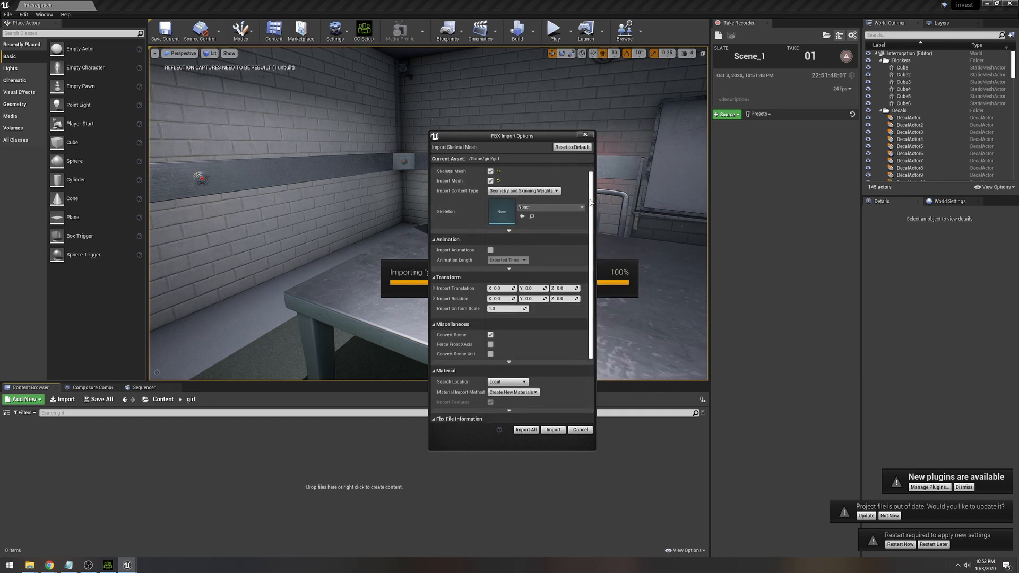
pyautogui.moveTo(591, 201); pyautogui.dragTo(586, 241)
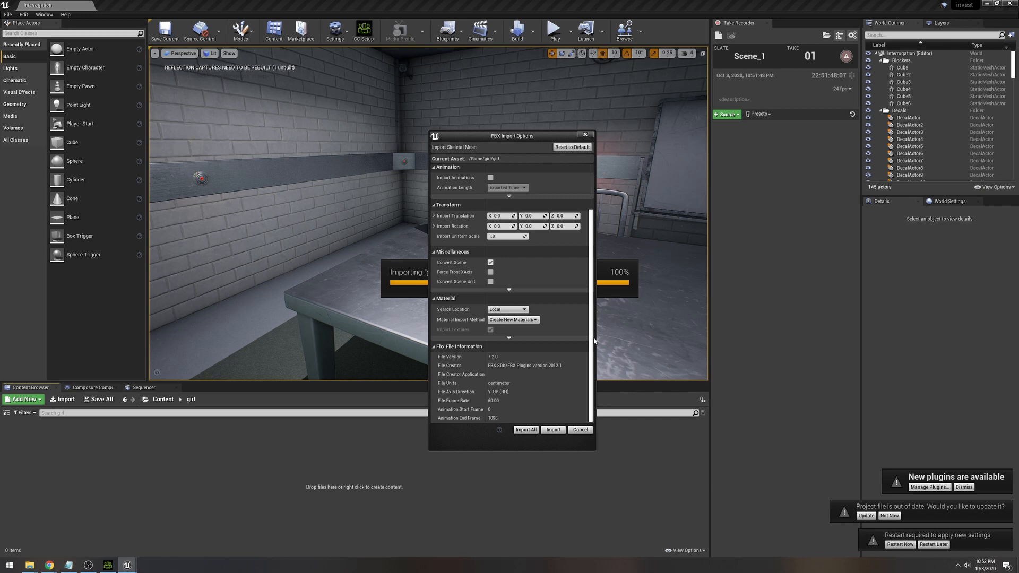
pyautogui.click(525, 429)
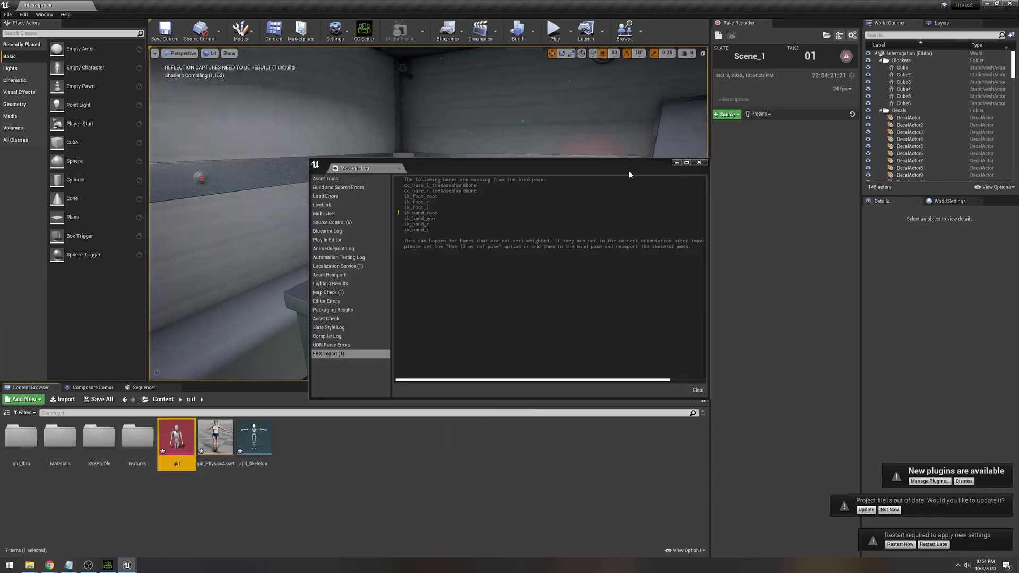
pyautogui.click(698, 162)
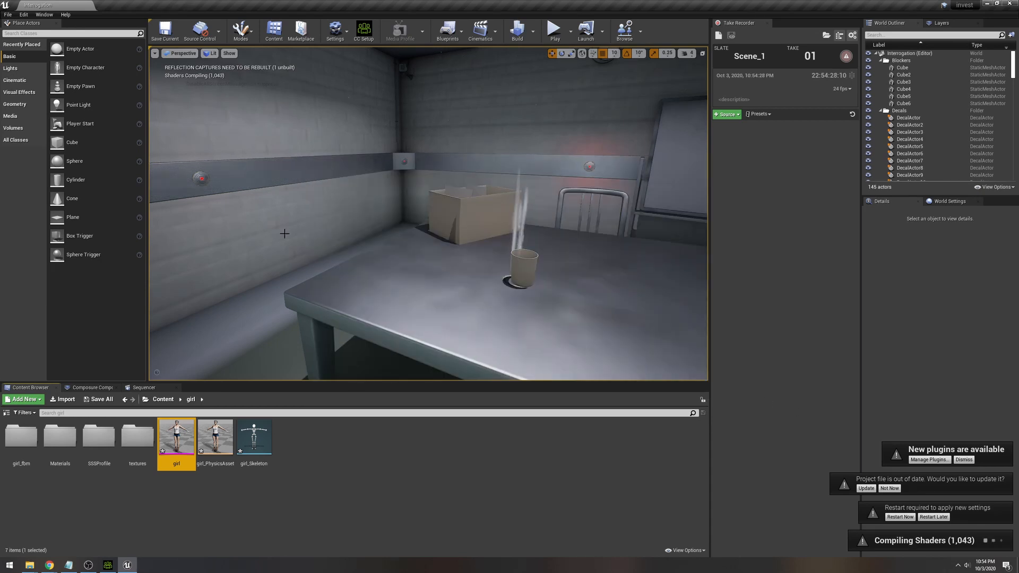
# Save the work and restart the editor to apply the new settings
pyautogui.click(8, 14)
pyautogui.click(42, 82)
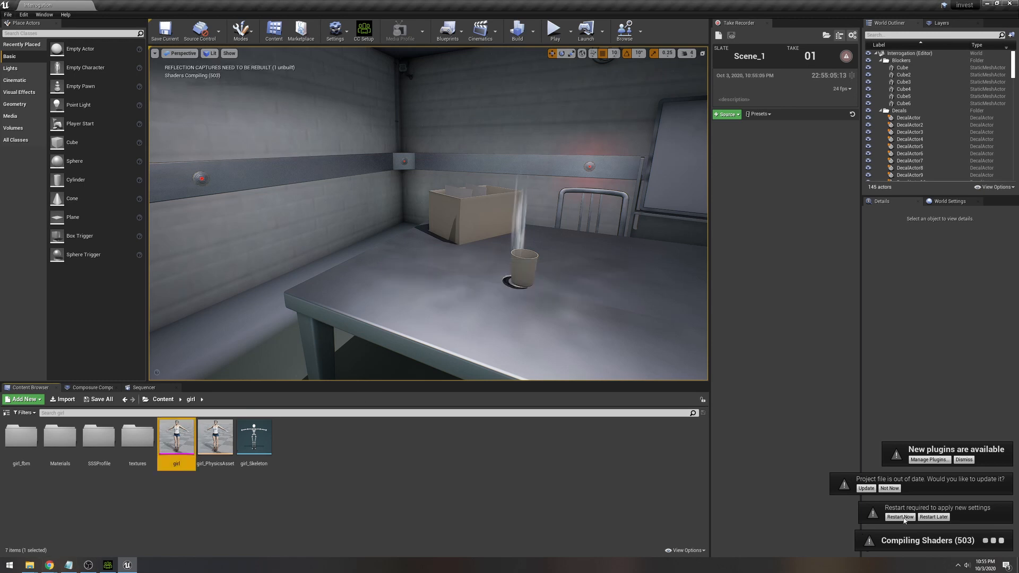
pyautogui.click(901, 517)
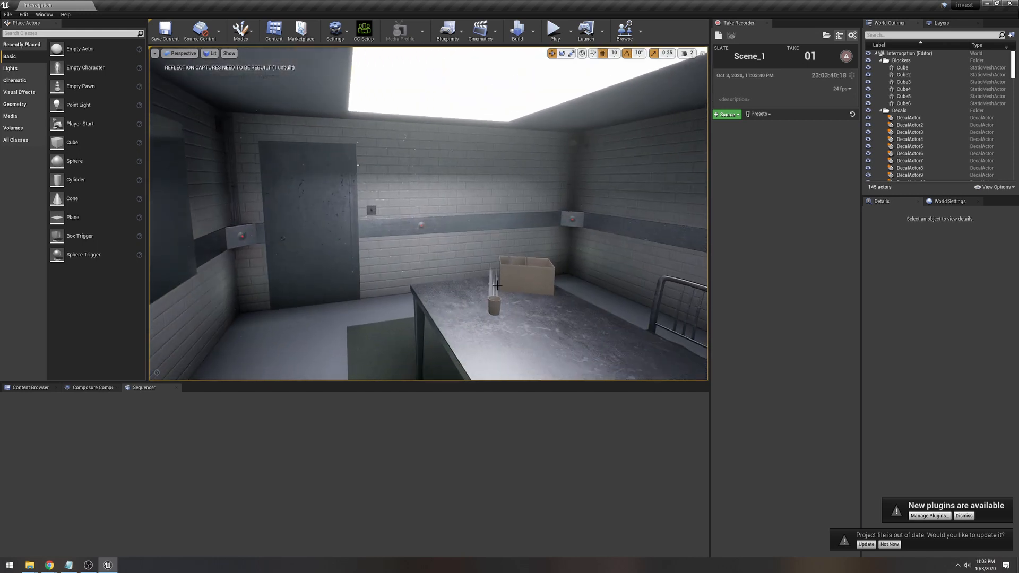
# Open the girl content folder and place the girl skeletal mesh on the floor beside the table
pyautogui.click(30, 388)
pyautogui.click(163, 399)
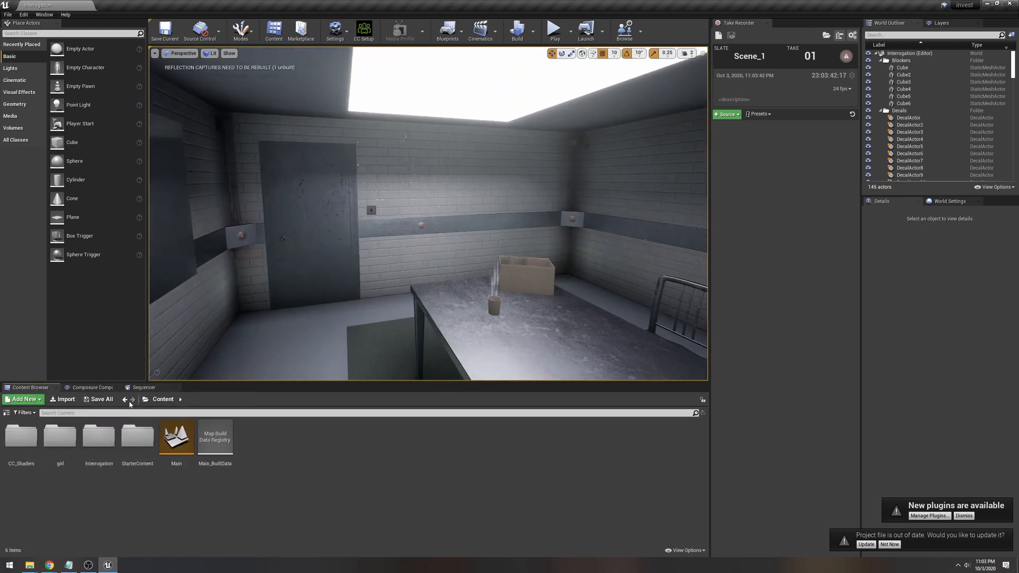
pyautogui.doubleClick(58, 458)
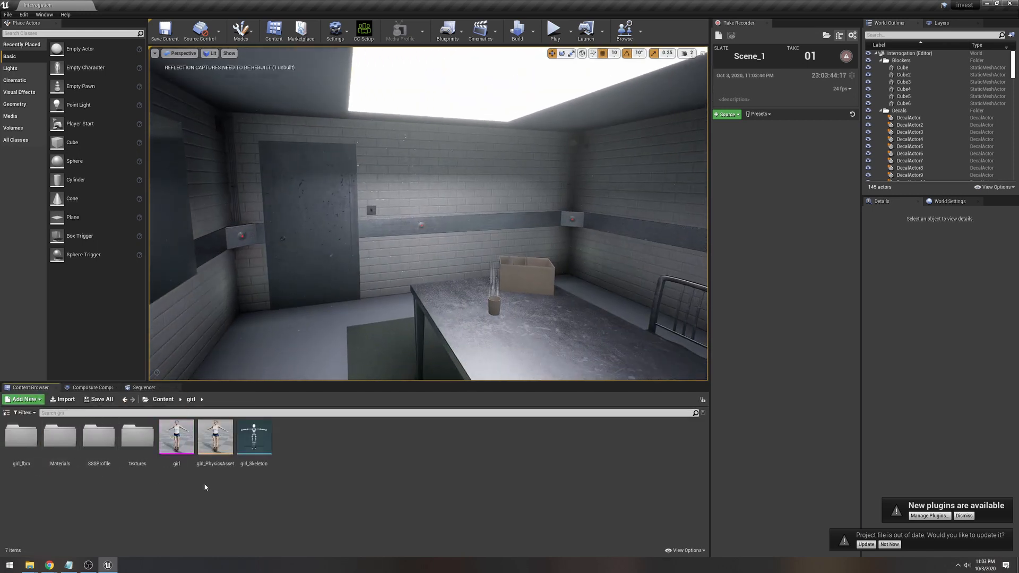
pyautogui.moveTo(376, 360); pyautogui.dragTo(375, 376, button='right')
pyautogui.click(177, 436)
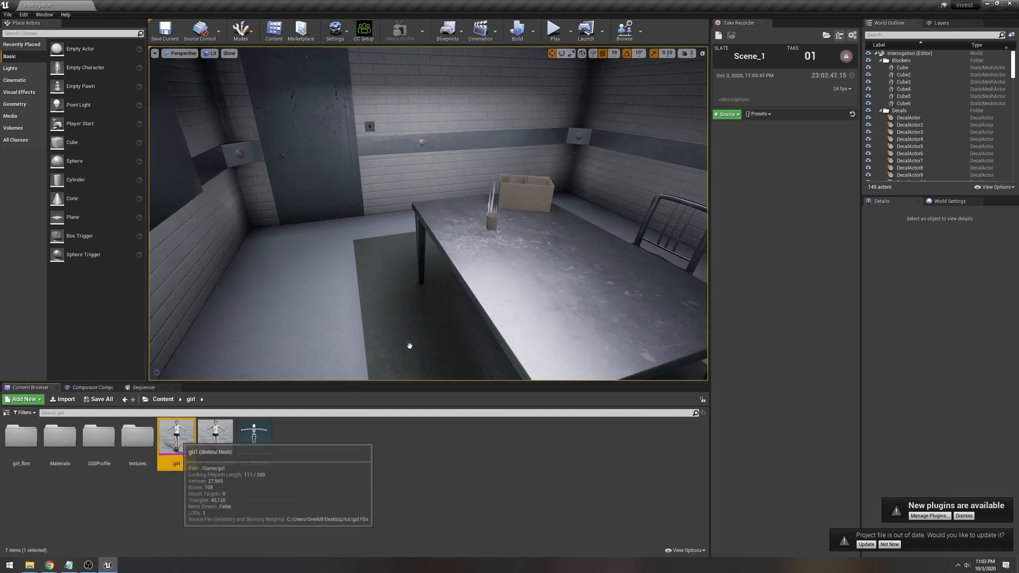
pyautogui.moveTo(419, 347); pyautogui.dragTo(351, 329)
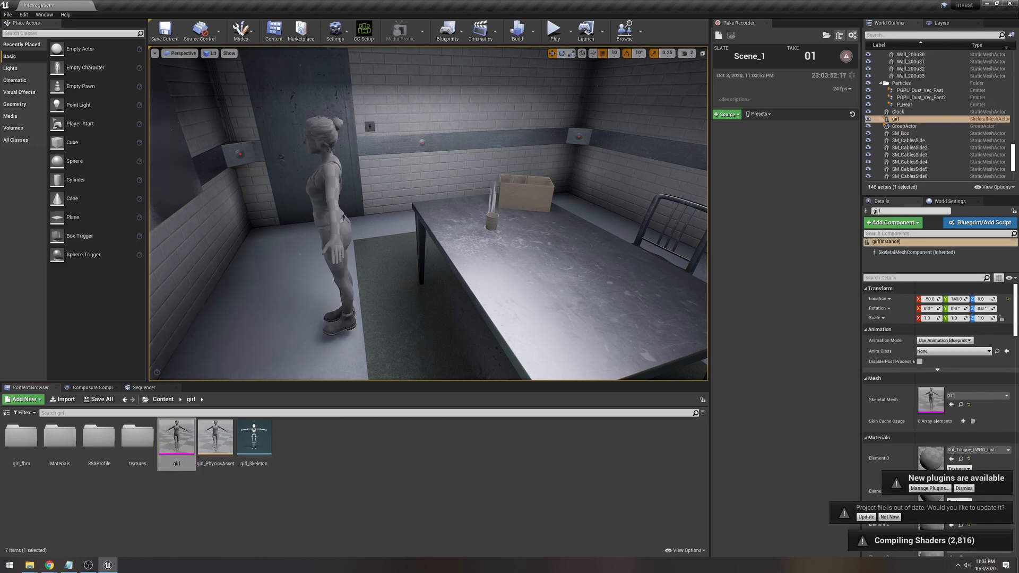
# Rotate the girl to about -170° around the vertical axis and move her alongside the table to X 10, Y 90
pyautogui.moveTo(398, 329); pyautogui.dragTo(337, 313, button='right')
pyautogui.click(429, 335)
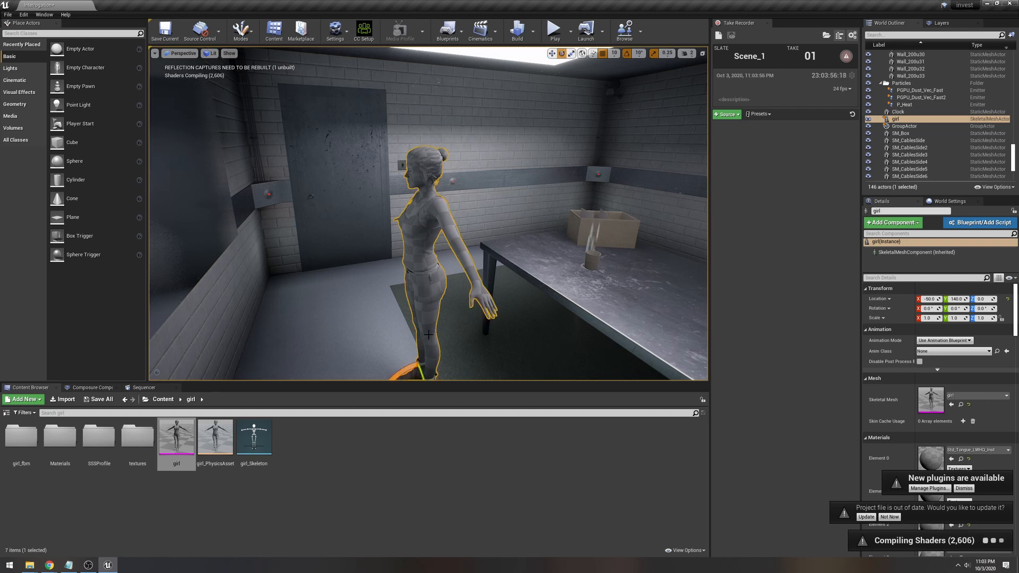
pyautogui.moveTo(446, 344); pyautogui.dragTo(446, 376, button='right')
pyautogui.moveTo(432, 338)
pyautogui.mouseDown()
pyautogui.moveTo(452, 335)
pyautogui.moveTo(480, 291)
pyautogui.moveTo(467, 275)
pyautogui.moveTo(424, 331)
pyautogui.mouseUp()
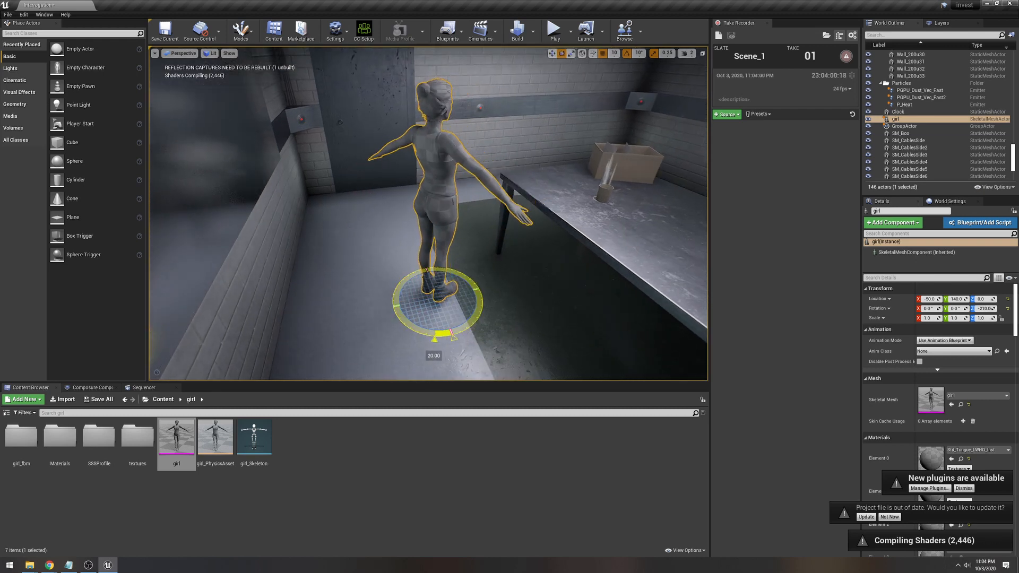
pyautogui.moveTo(402, 326); pyautogui.dragTo(270, 365, button='right')
pyautogui.press('d')
pyautogui.press('w')
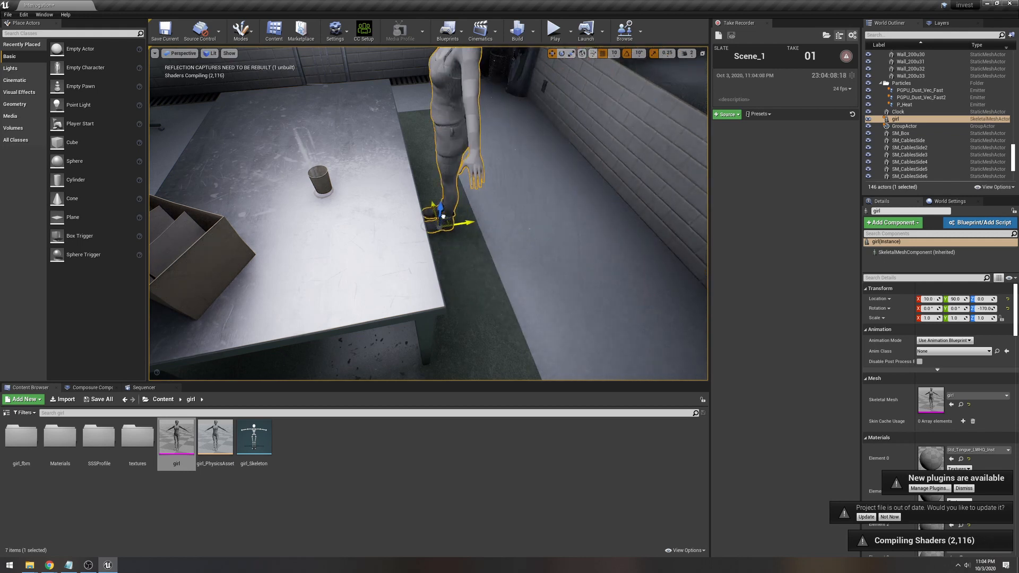
# Examine the girl's face, skin and hair up close from the front and both sides
pyautogui.press('a')
pyautogui.moveTo(441, 218); pyautogui.dragTo(475, 164, button='right')
pyautogui.press('w')
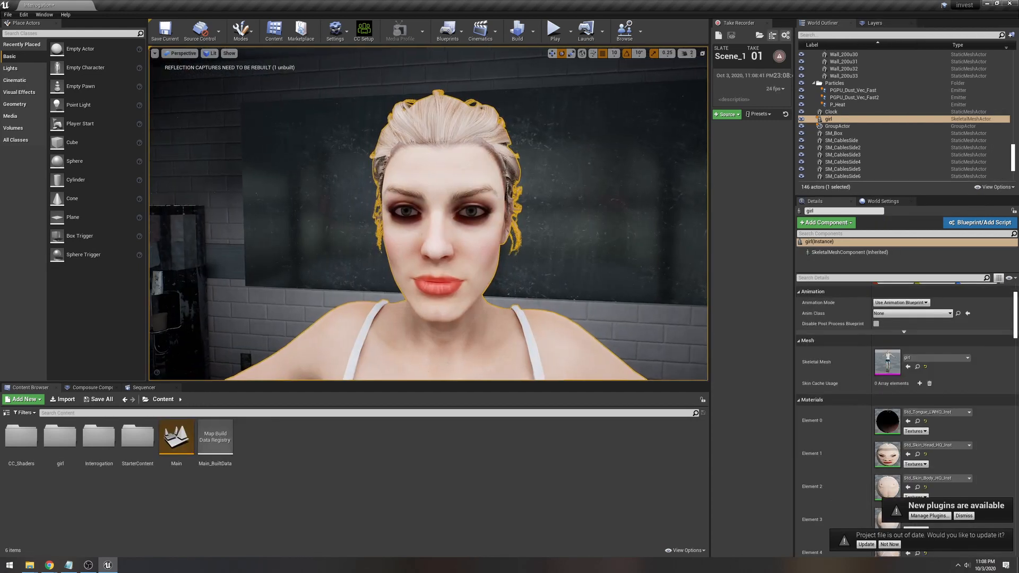
pyautogui.press('s')
pyautogui.moveTo(428, 213)
pyautogui.mouseDown(button='right')
pyautogui.moveTo(467, 221)
pyautogui.moveTo(433, 220)
pyautogui.moveTo(441, 217)
pyautogui.mouseUp(button='right')
pyautogui.press('a')
pyautogui.press('d')
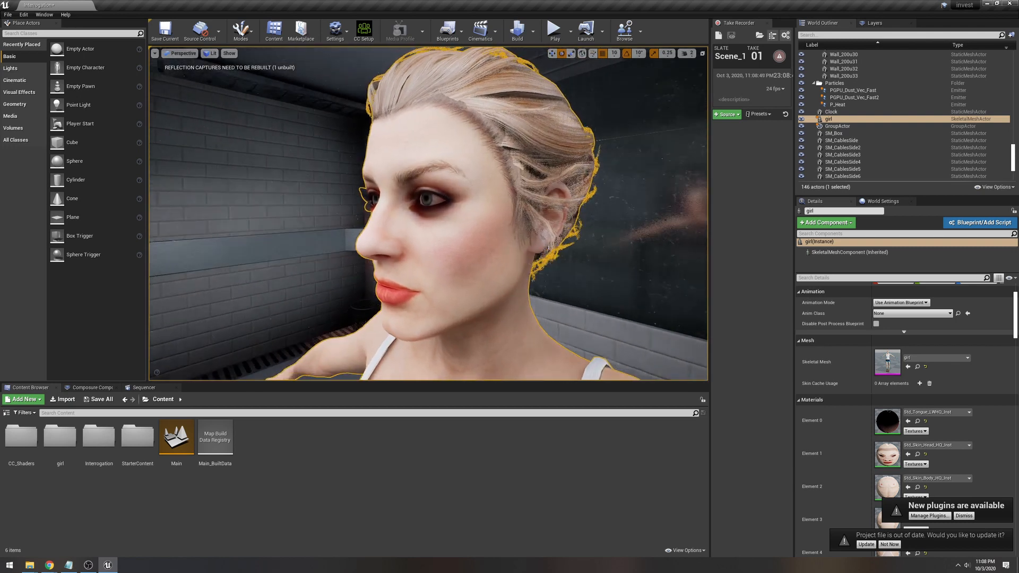
pyautogui.press('d')
pyautogui.moveTo(428, 213); pyautogui.dragTo(594, 213, button='right')
pyautogui.press('a')
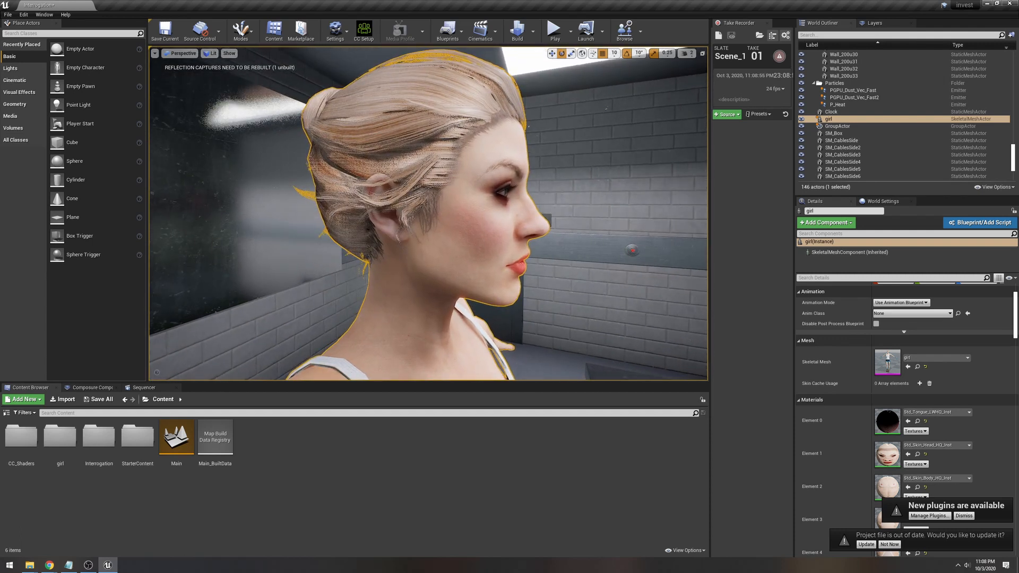
pyautogui.moveTo(594, 213); pyautogui.dragTo(510, 214, button='right')
pyautogui.press('s')
pyautogui.press('d')
pyautogui.press('s')
pyautogui.press('w')
pyautogui.press('a')
pyautogui.press('d')
pyautogui.moveTo(509, 213)
pyautogui.keyDown('alt'); pyautogui.mouseDown()
pyautogui.moveTo(233, 213)
pyautogui.moveTo(504, 213)
pyautogui.mouseUp(); pyautogui.keyUp('alt')
pyautogui.keyDown('alt'); pyautogui.moveTo(393, 213); pyautogui.dragTo(433, 214); pyautogui.keyUp('alt')
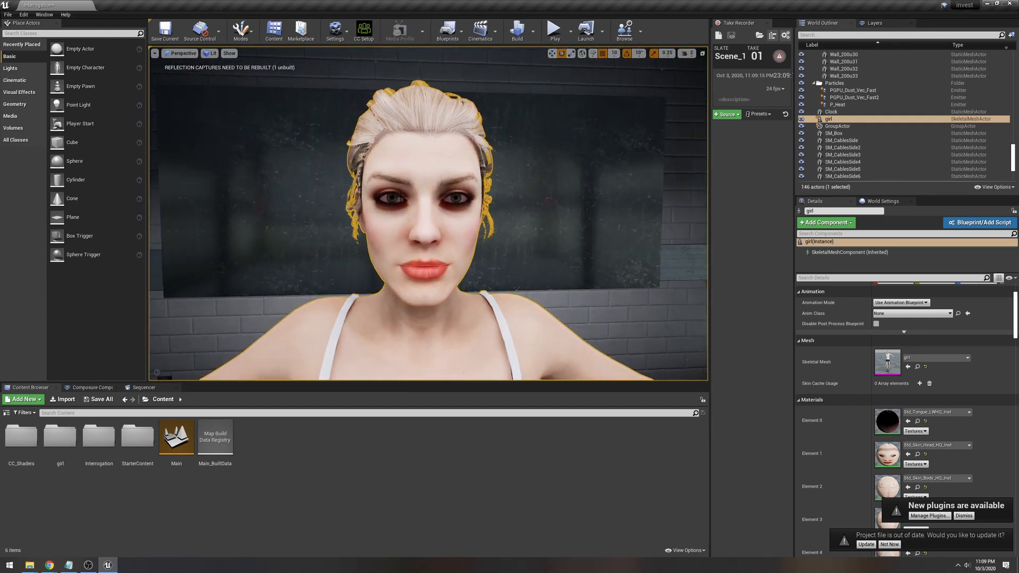
pyautogui.keyDown('alt'); pyautogui.moveTo(415, 205); pyautogui.dragTo(441, 212); pyautogui.keyUp('alt')
# Open the girl actor's skeletal mesh asset and expand the sections under LOD 0
pyautogui.click(551, 225)
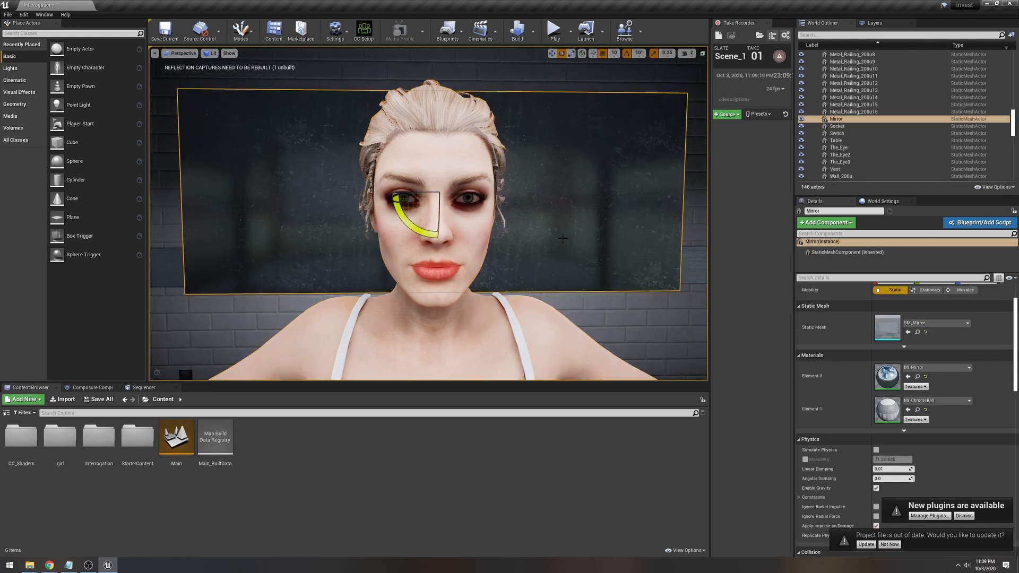
pyautogui.click(547, 298)
pyautogui.click(441, 323)
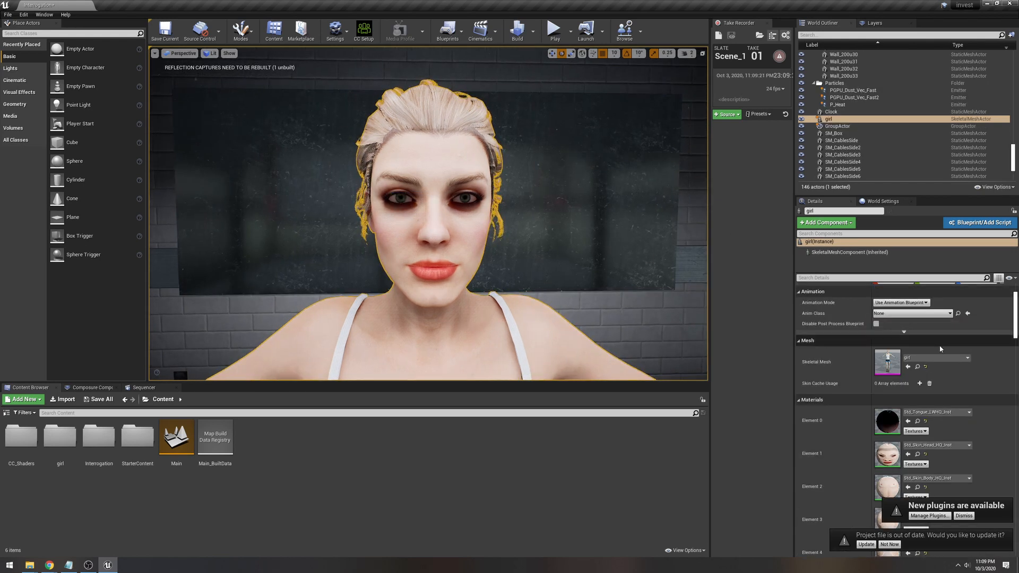
pyautogui.doubleClick(887, 363)
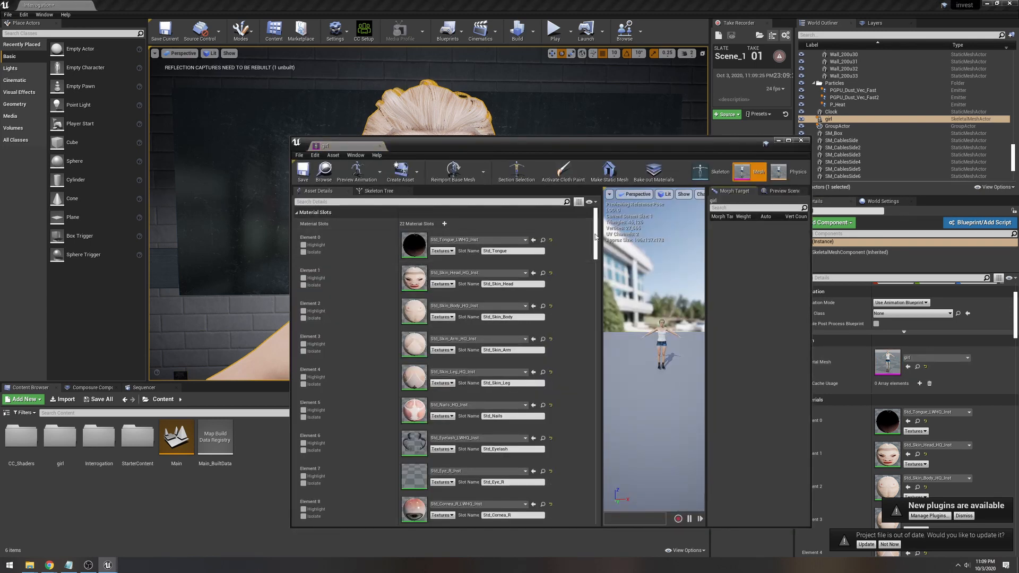
pyautogui.scroll(-15, 595, 238)
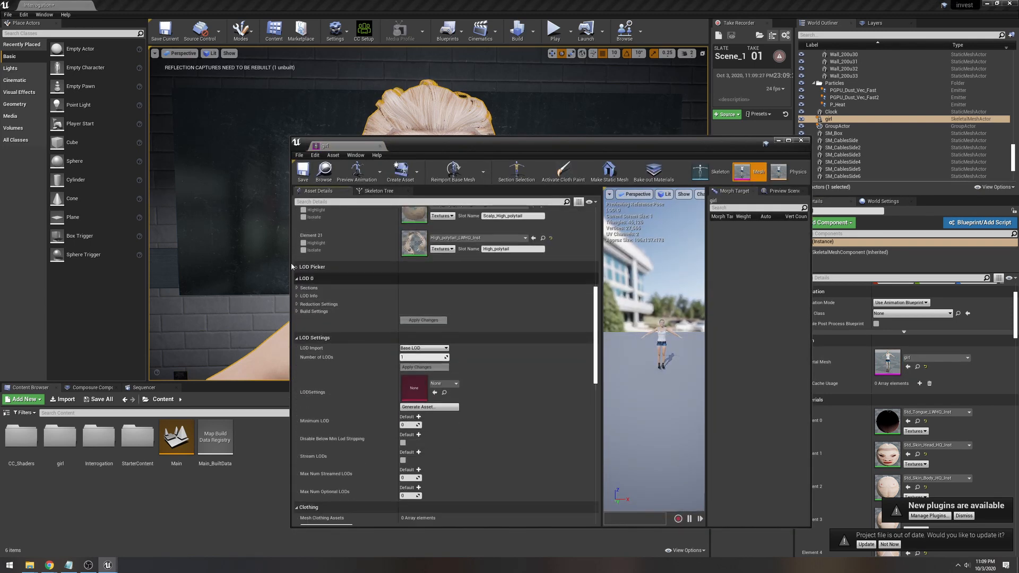
pyautogui.click(297, 279)
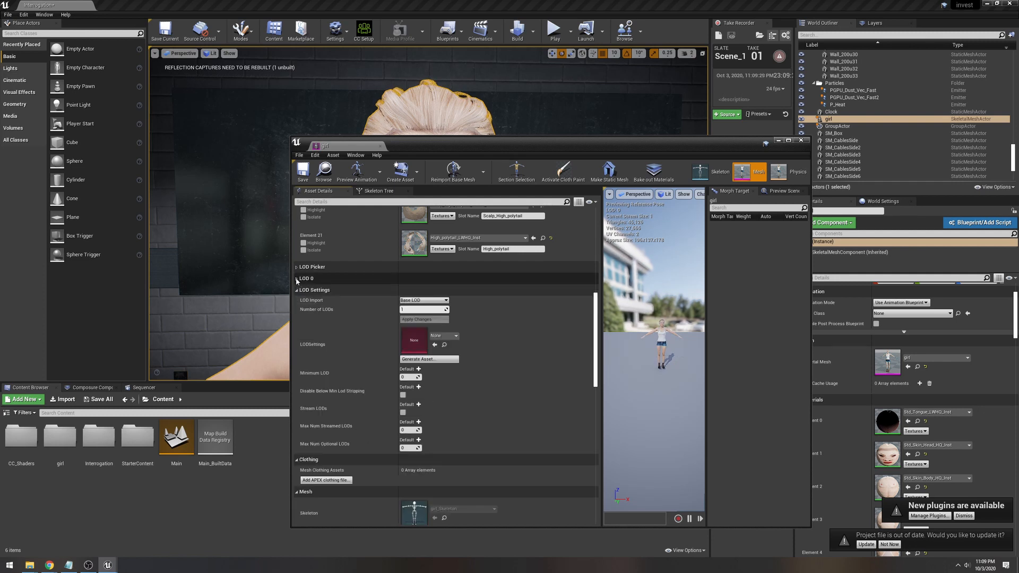
pyautogui.click(297, 279)
pyautogui.click(297, 287)
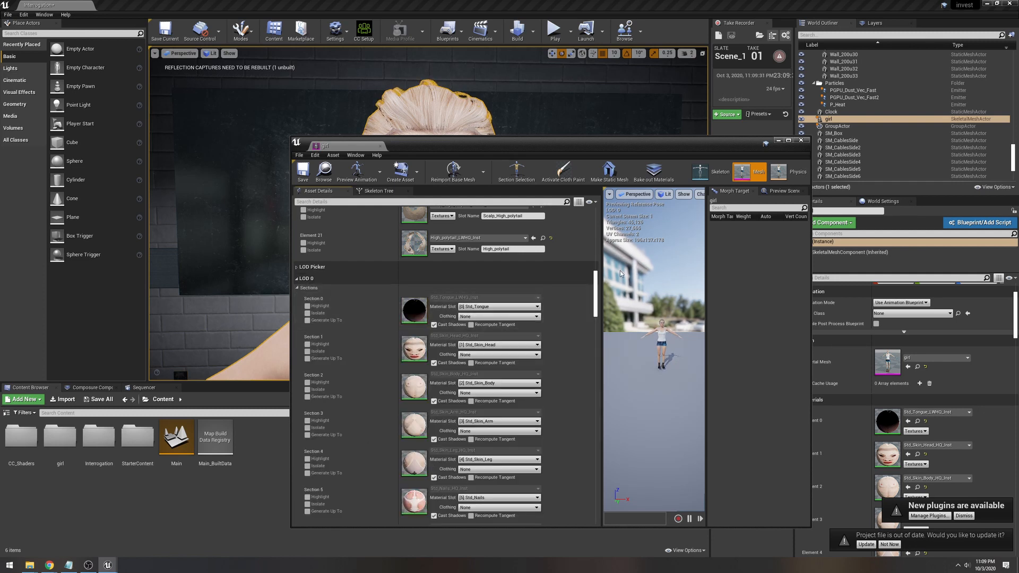
# Turn off Cast Shadows for the Std_Eyelash section of the girl mesh, keeping her face visible in the level
pyautogui.moveTo(538, 151); pyautogui.dragTo(742, 111)
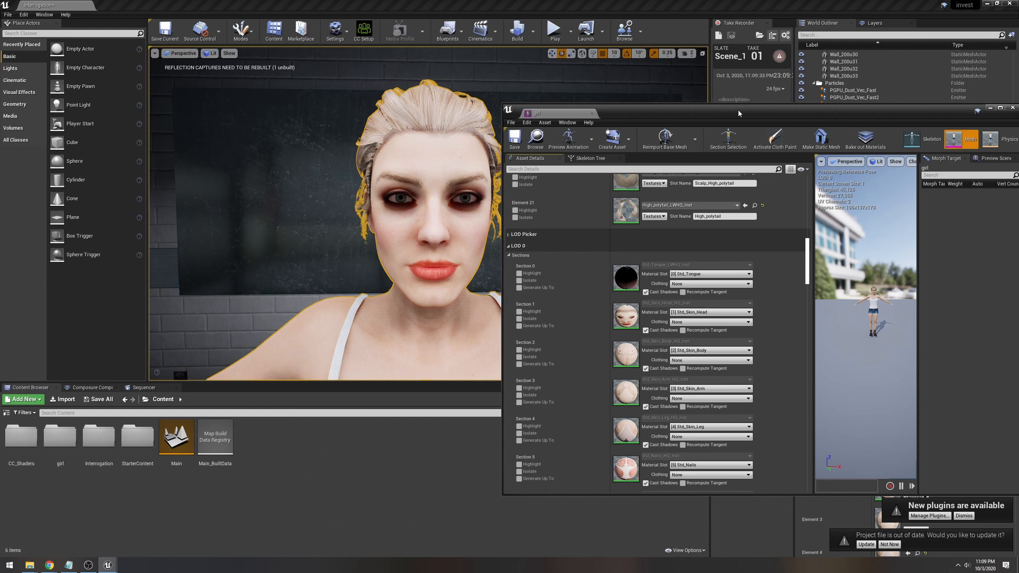
pyautogui.moveTo(807, 277); pyautogui.dragTo(806, 302)
pyautogui.click(645, 283)
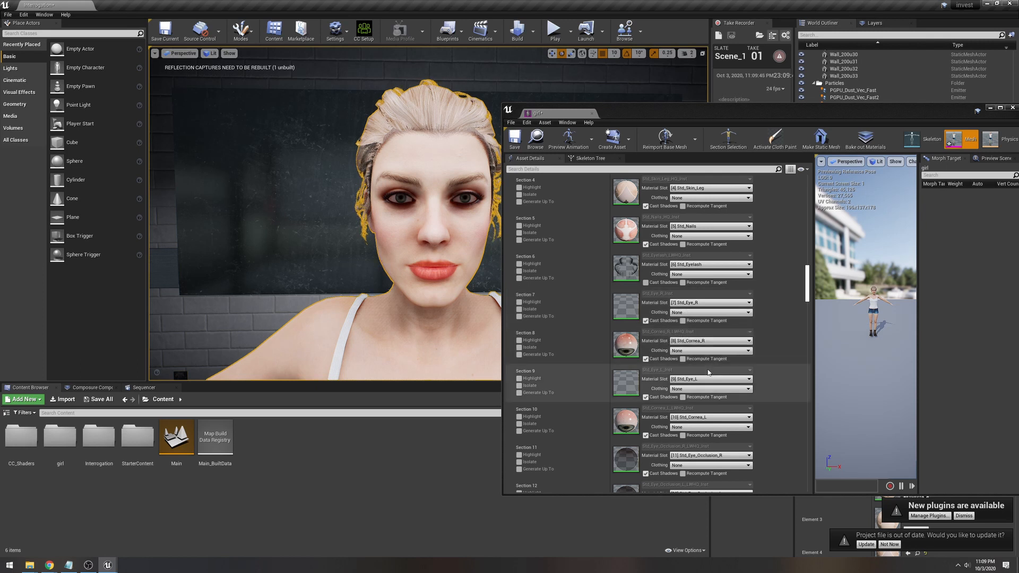
# Turn off Cast Shadows for the left and right Std_Eye_Occlusion and Std_Tearline sections of the girl mesh
pyautogui.scroll(-2, 726, 394)
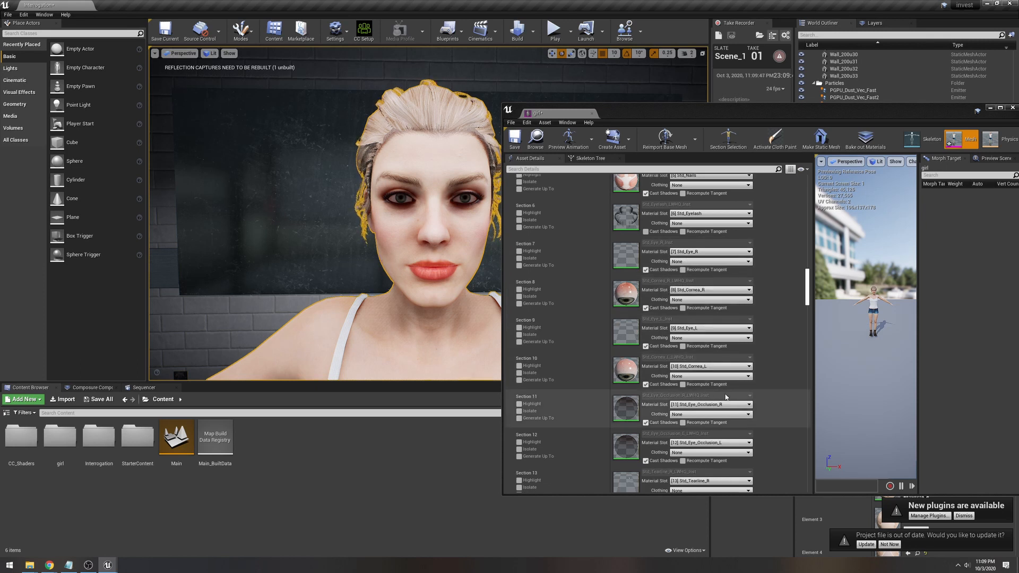
pyautogui.click(645, 423)
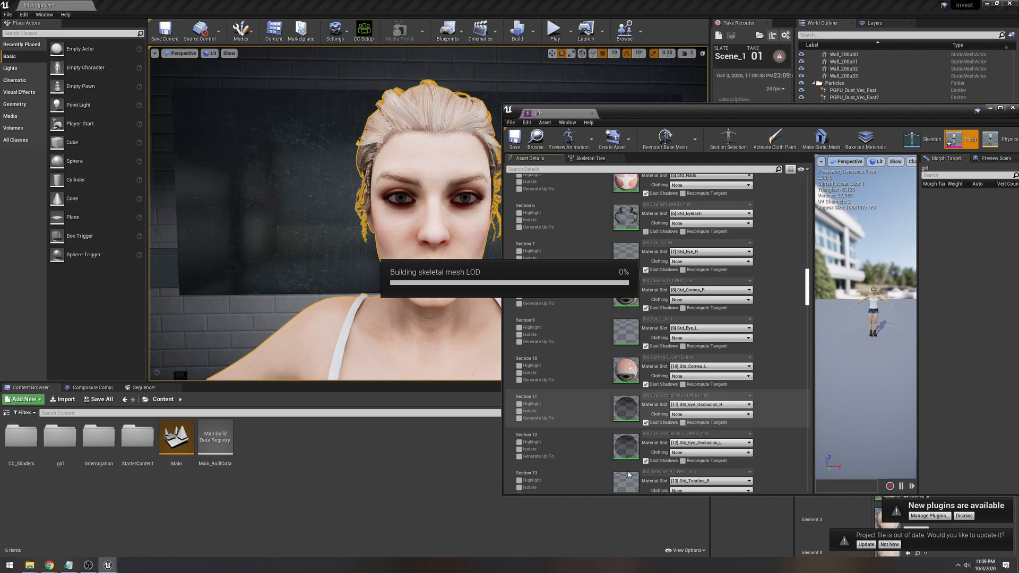
pyautogui.click(645, 461)
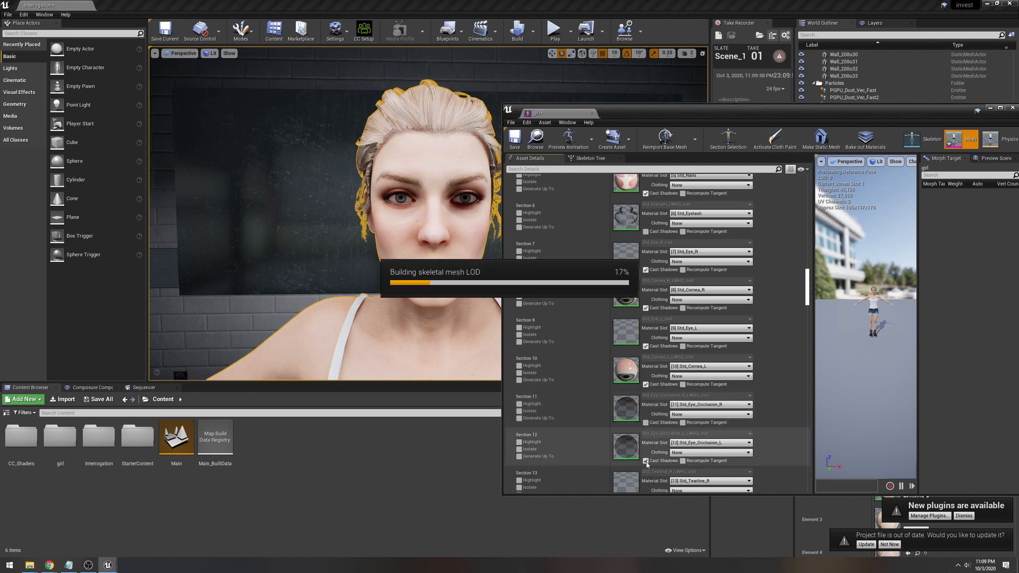
pyautogui.scroll(-1, 707, 428)
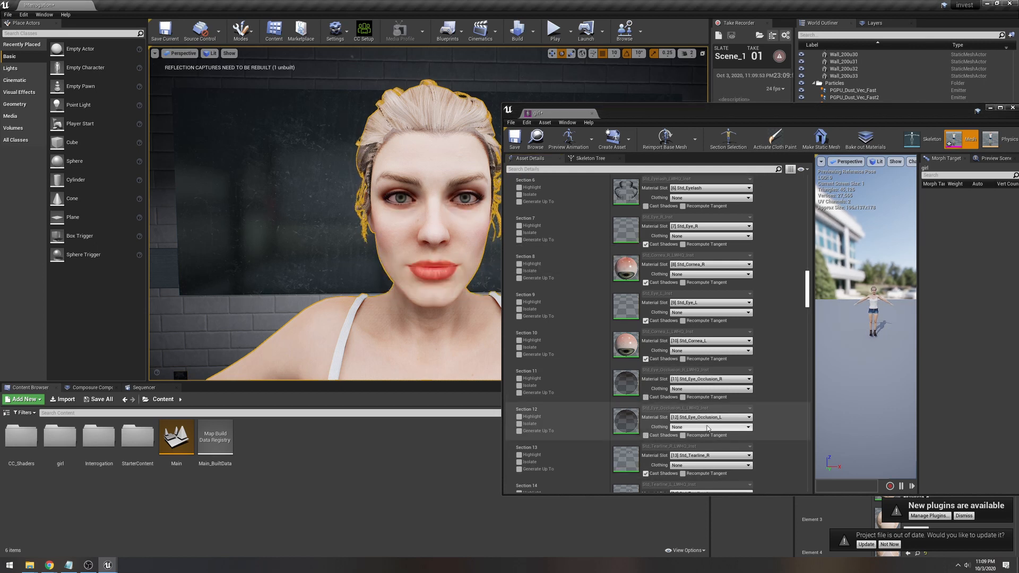
pyautogui.scroll(-3, 708, 428)
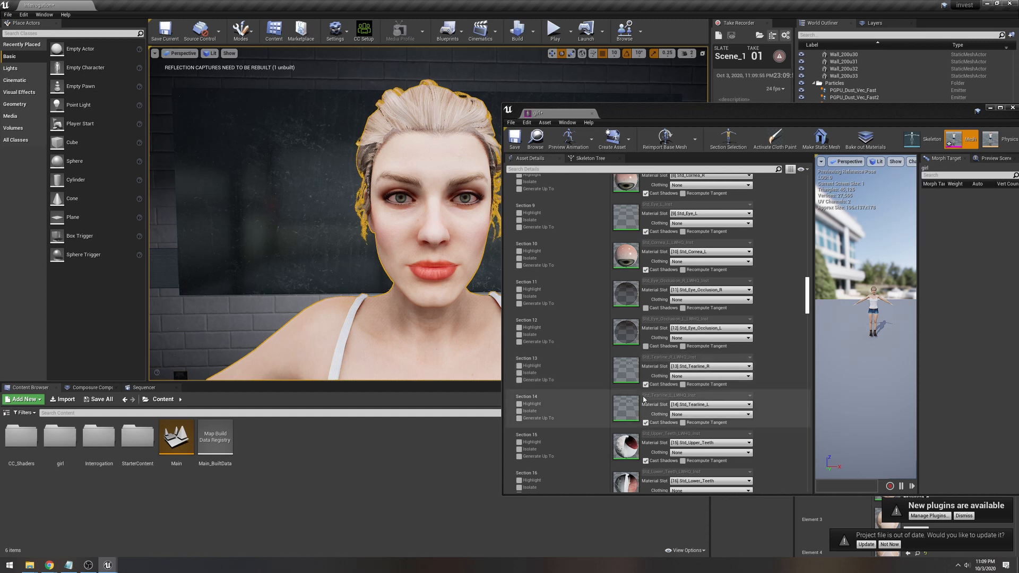
pyautogui.click(646, 384)
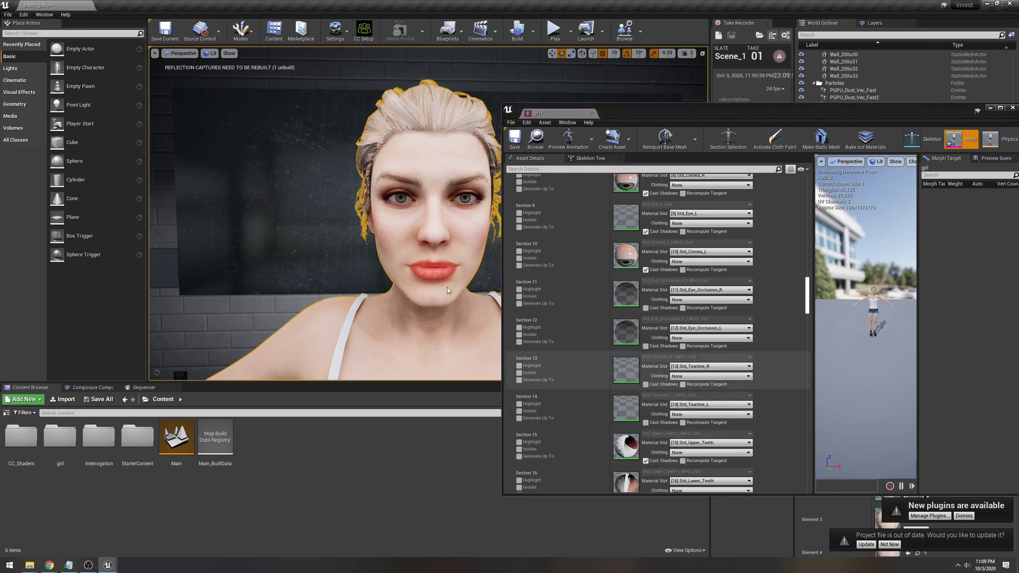
# Turn off Cast Shadows for the Scalp_High_polytail and High_polytail hair sections, check the face in the level, and save the mesh
pyautogui.scroll(1, 695, 357)
pyautogui.scroll(5, 695, 357)
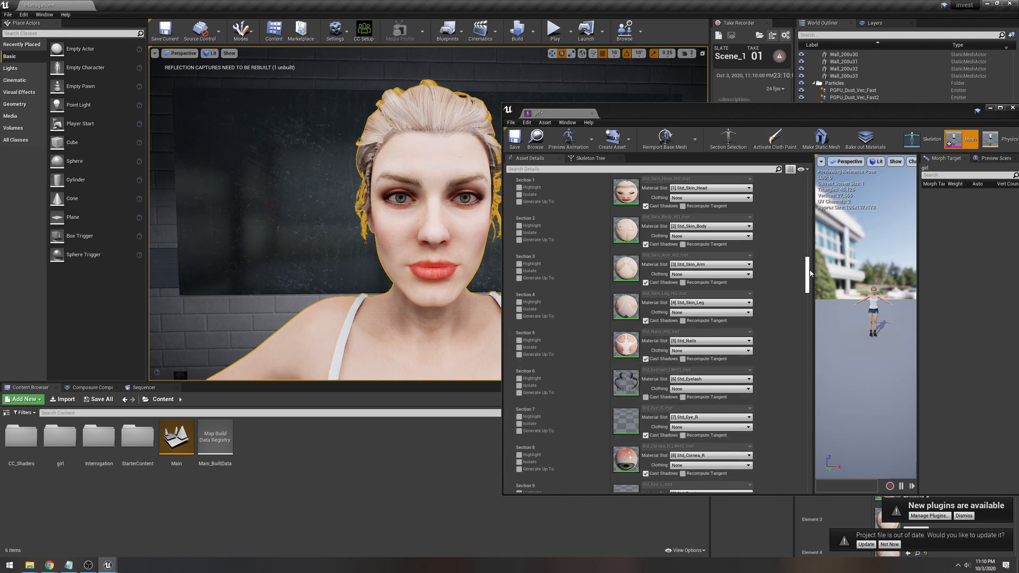
pyautogui.moveTo(807, 276); pyautogui.dragTo(795, 226)
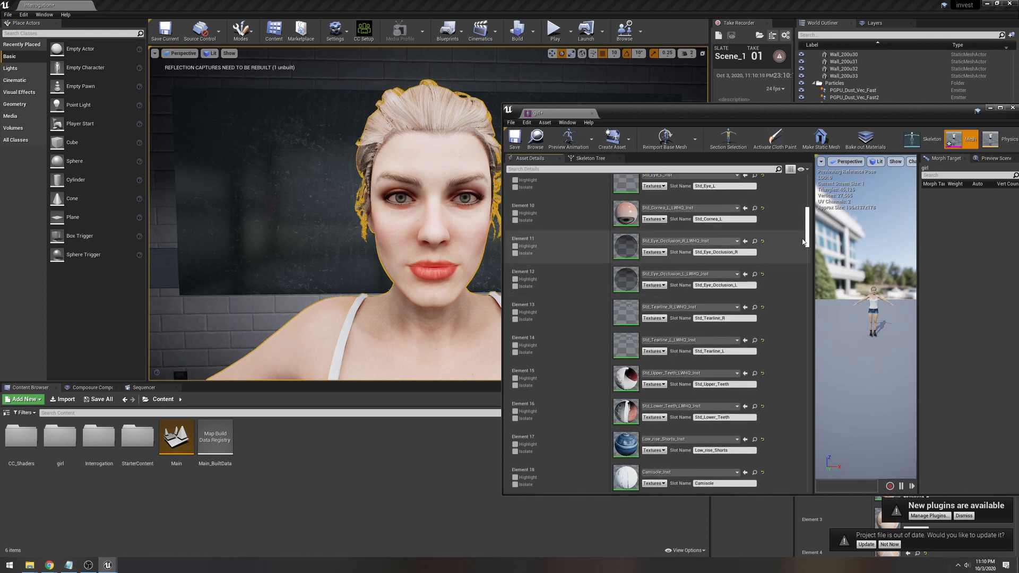
pyautogui.scroll(10, 809, 223)
pyautogui.moveTo(809, 220); pyautogui.dragTo(799, 333)
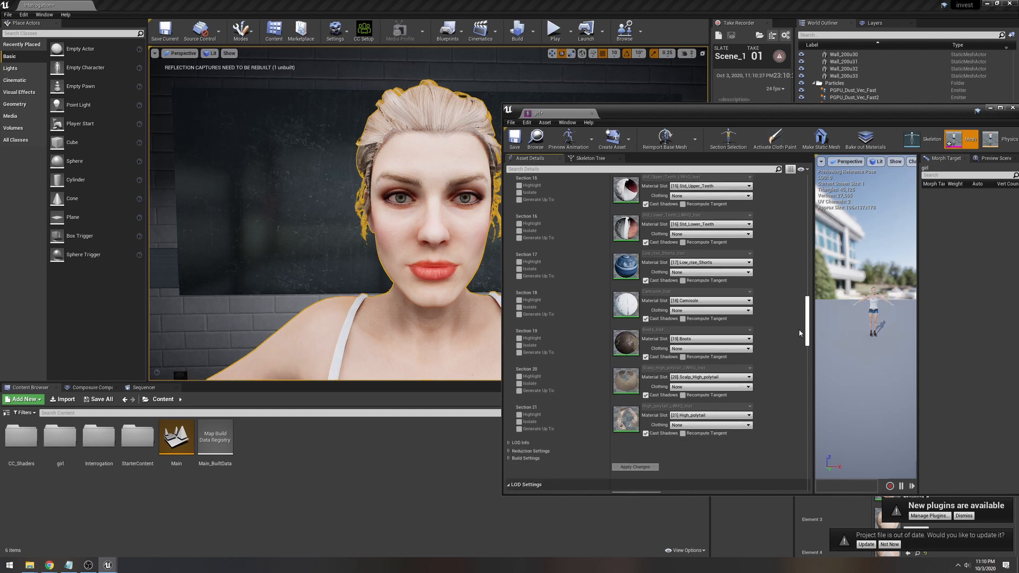
pyautogui.click(649, 396)
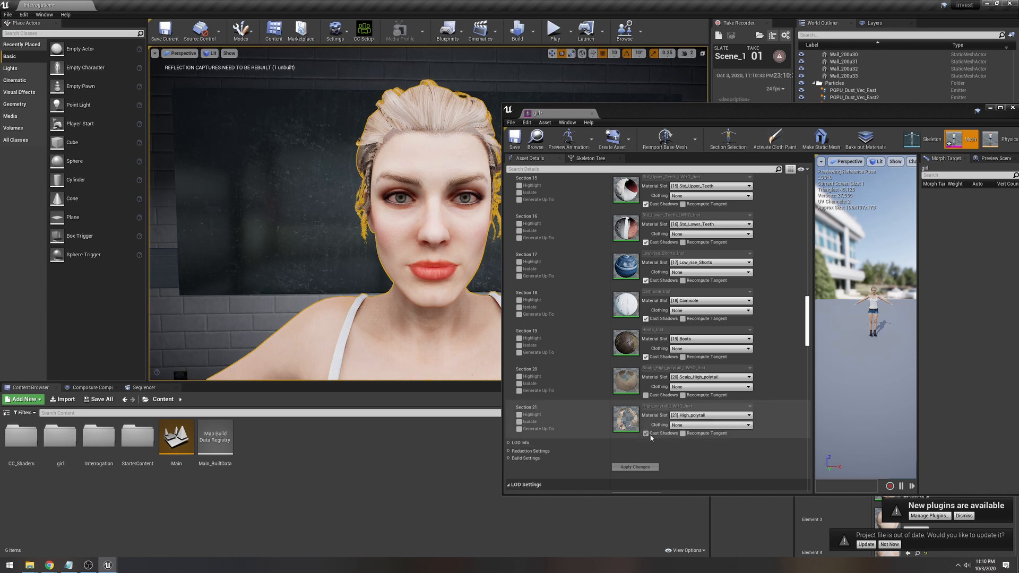
pyautogui.click(647, 434)
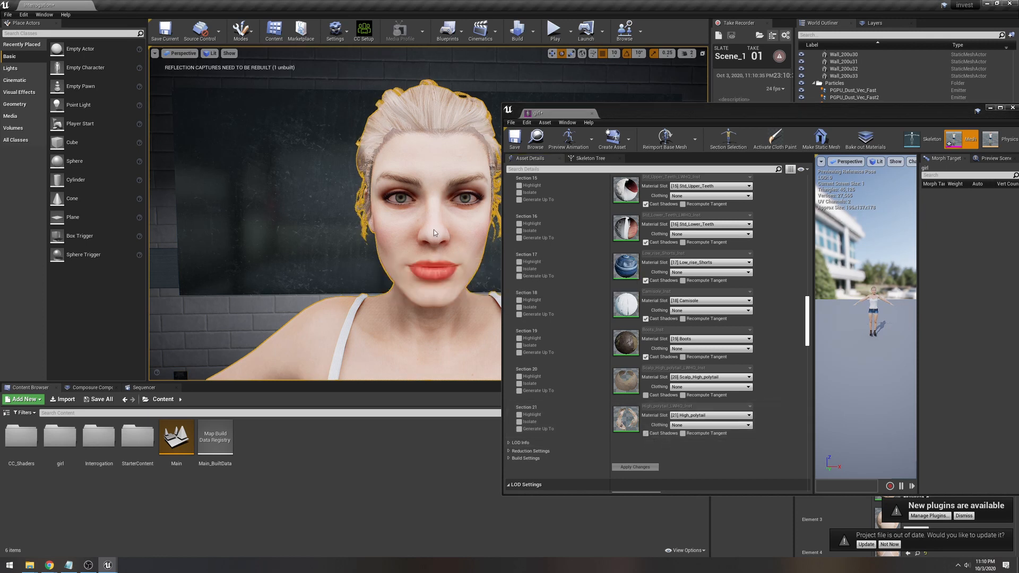
pyautogui.keyDown('alt'); pyautogui.moveTo(434, 229); pyautogui.dragTo(459, 229); pyautogui.keyUp('alt')
pyautogui.keyDown('alt'); pyautogui.moveTo(364, 202); pyautogui.dragTo(321, 202); pyautogui.keyUp('alt')
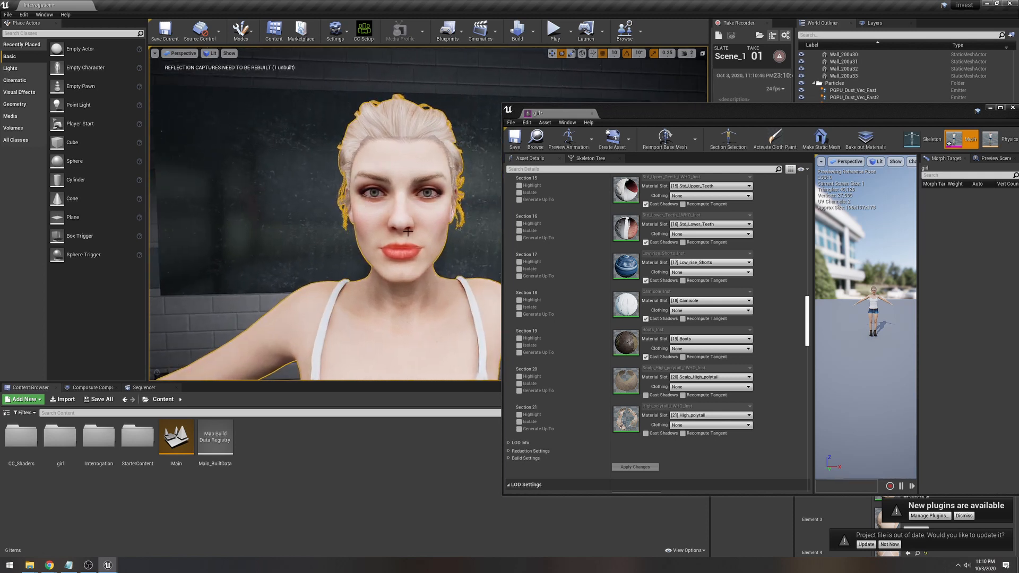
pyautogui.moveTo(808, 327); pyautogui.dragTo(812, 270)
pyautogui.hotkey('ctrl', 's')
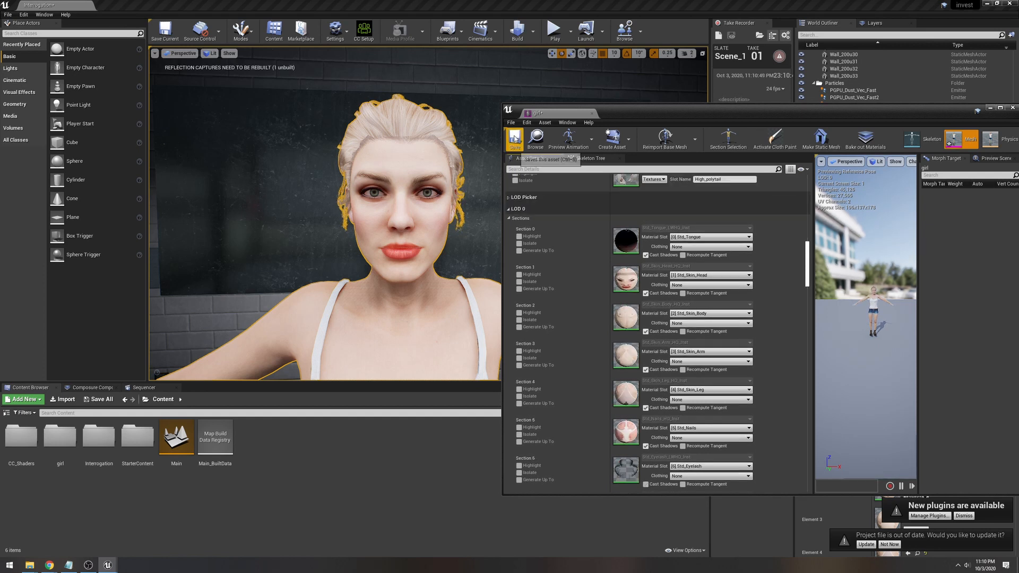
# Open the Scalp_High_polytail material instance, set its parent material to RL_Eyelash, save it, and close the editor window
pyautogui.moveTo(811, 267); pyautogui.dragTo(808, 289)
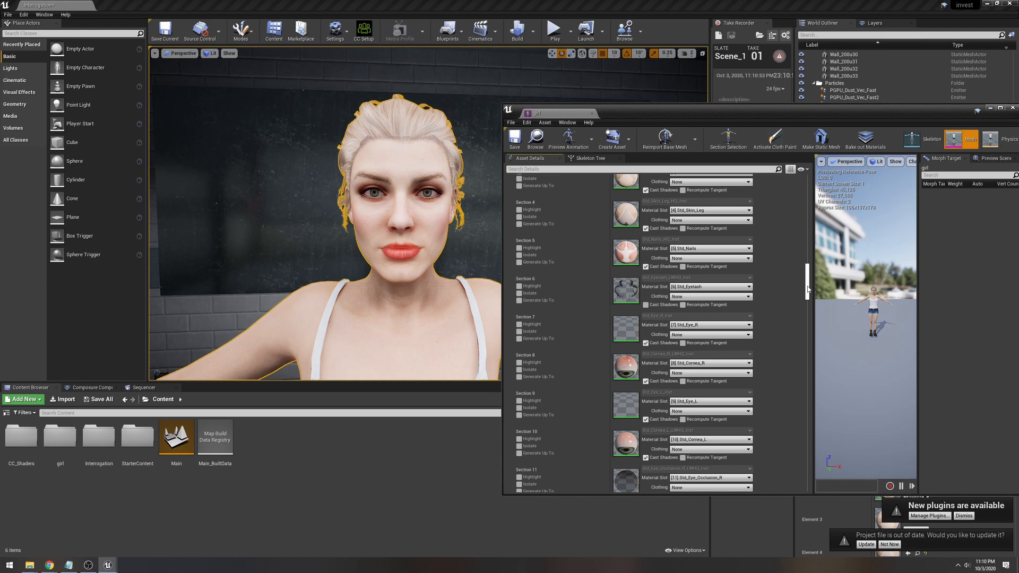
pyautogui.moveTo(808, 289); pyautogui.dragTo(808, 244)
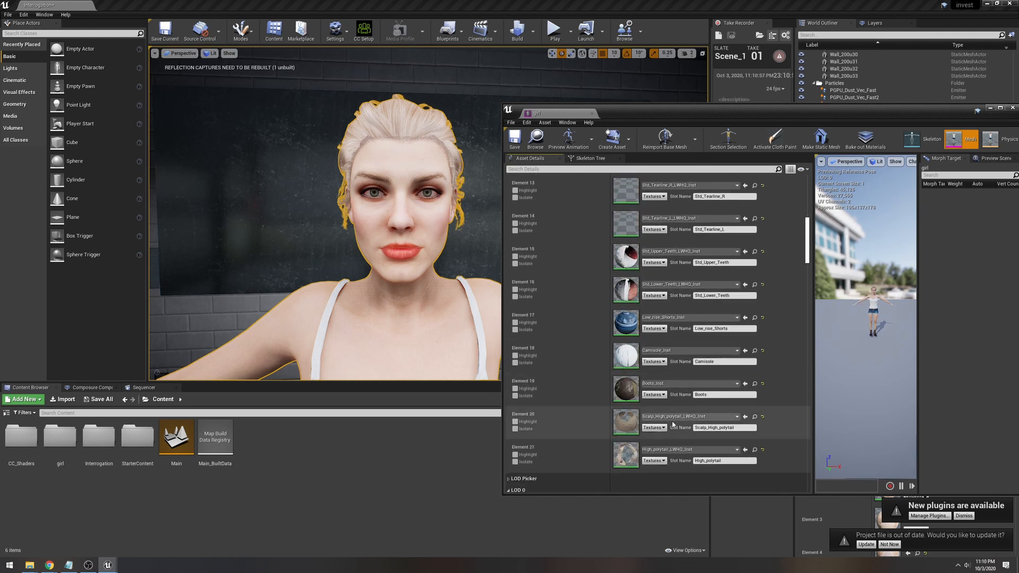
pyautogui.doubleClick(626, 422)
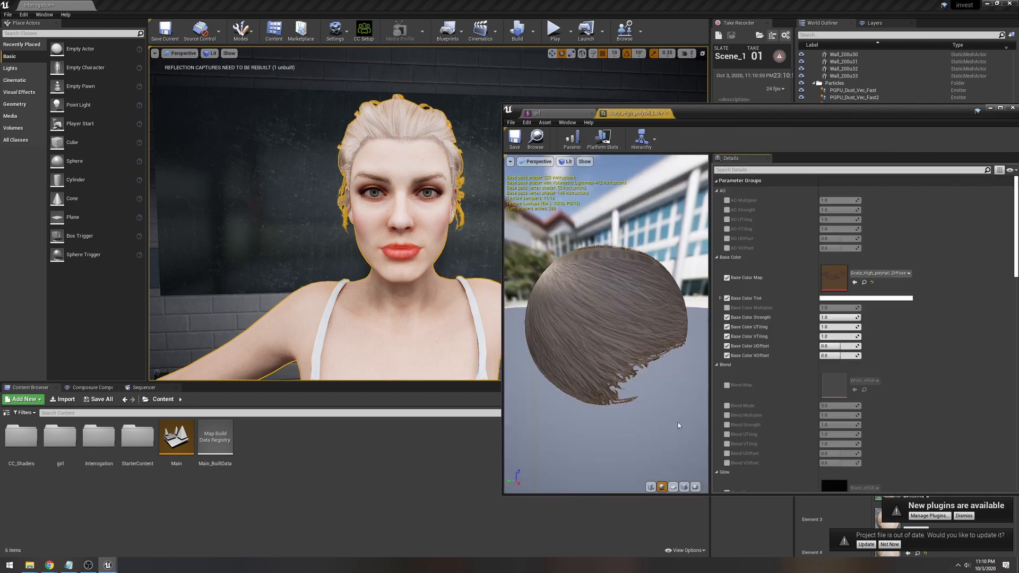
pyautogui.scroll(-15, 1003, 432)
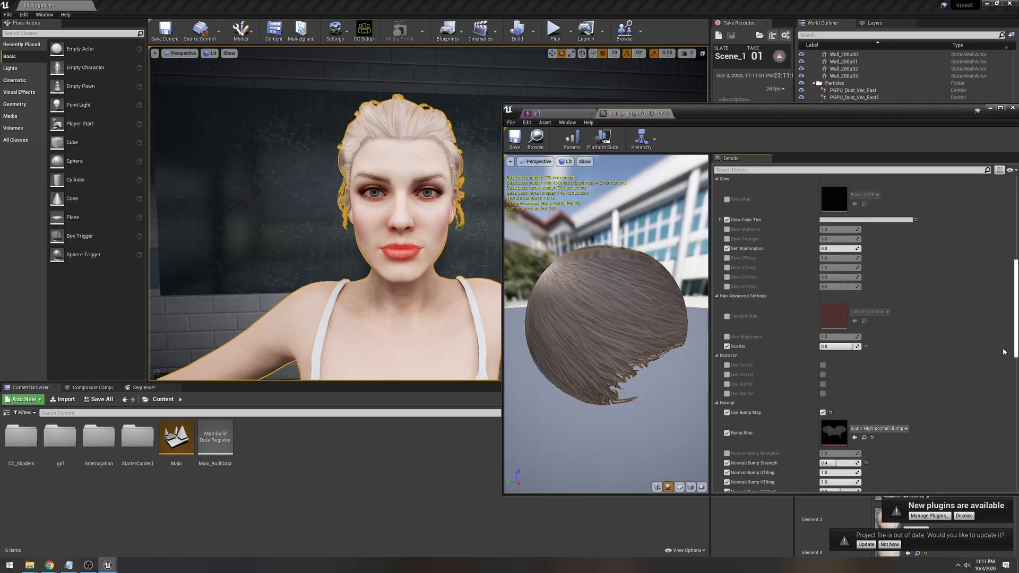
pyautogui.scroll(-8, 909, 383)
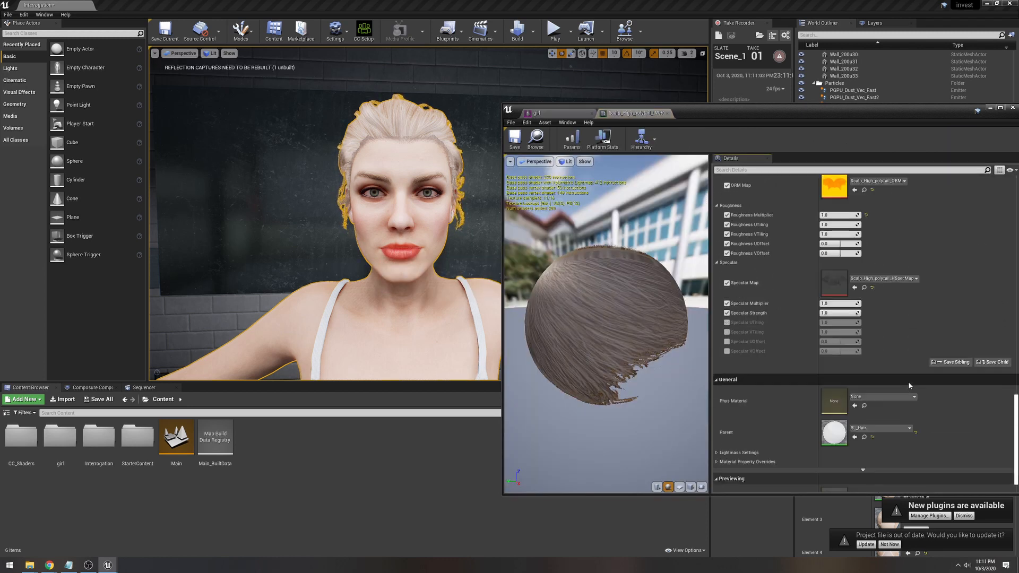
pyautogui.click(880, 399)
pyautogui.write('eyela')
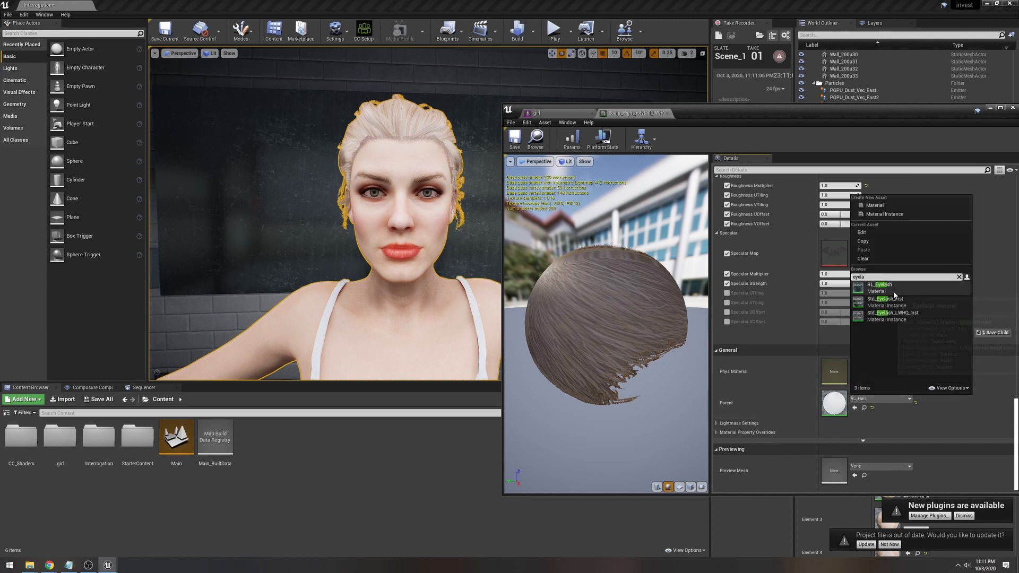
pyautogui.click(890, 286)
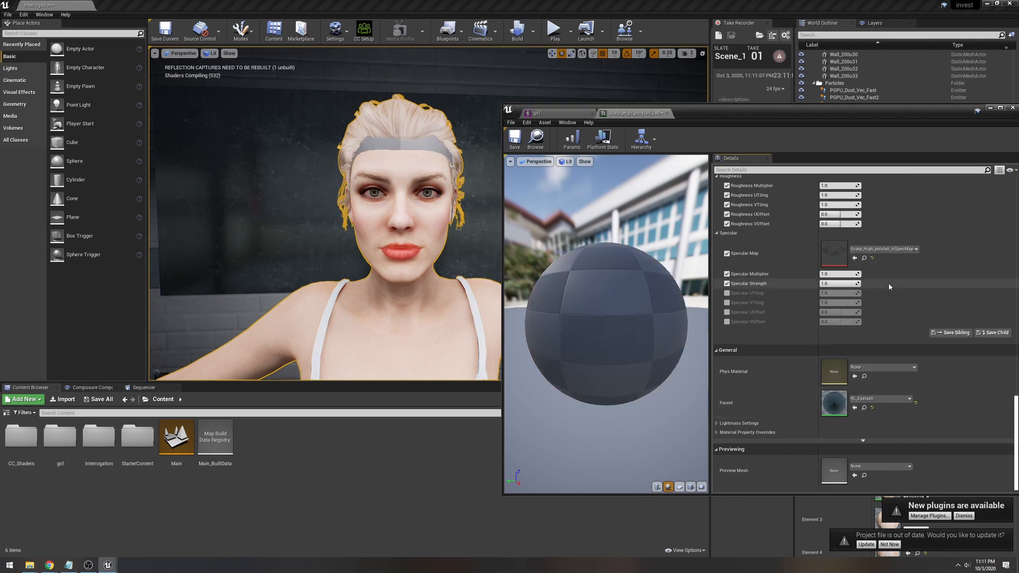
pyautogui.click(515, 144)
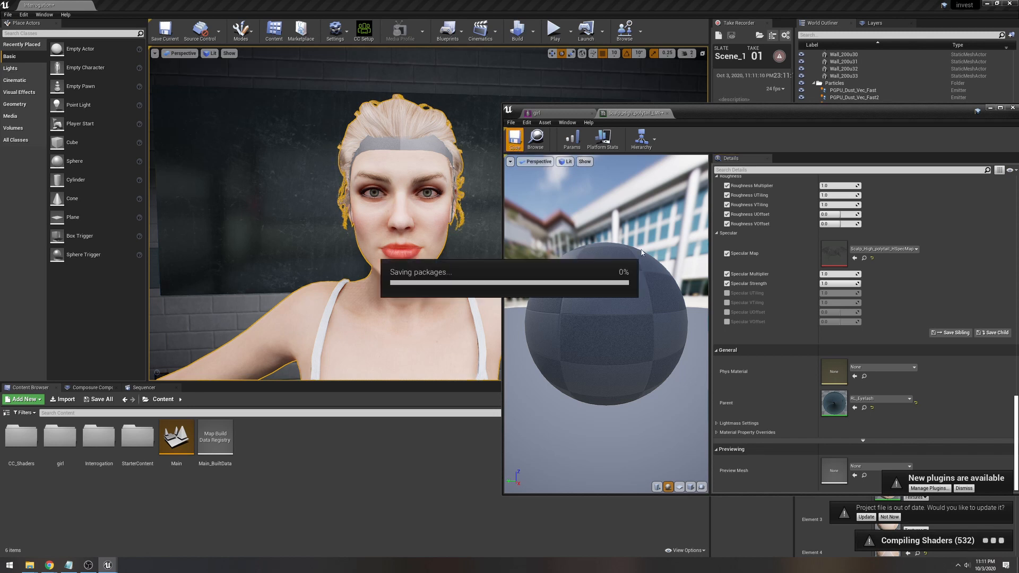
pyautogui.click(1012, 108)
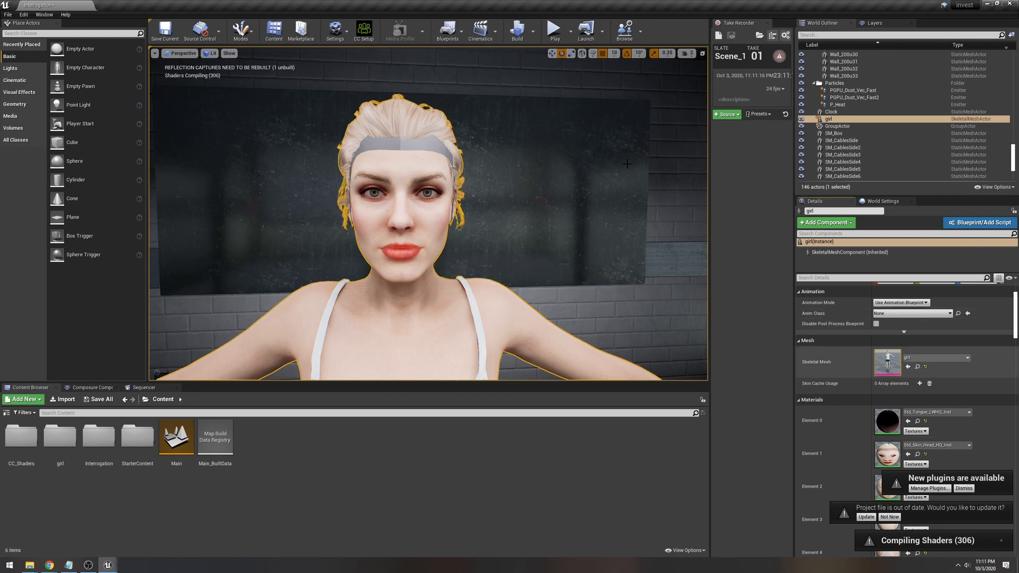
# Reopen the girl mesh, set the parent of its High_polytail material instance to RL_Eyelash, save it, and close the editor window
pyautogui.hotkey('ctrl', 'e')
pyautogui.scroll(-5, 809, 248)
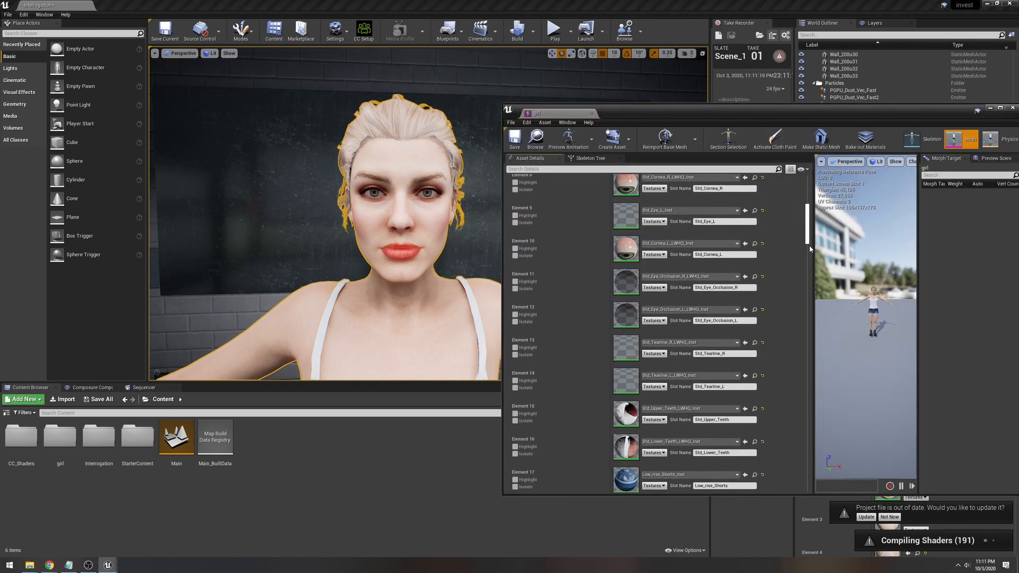
pyautogui.scroll(-8, 808, 248)
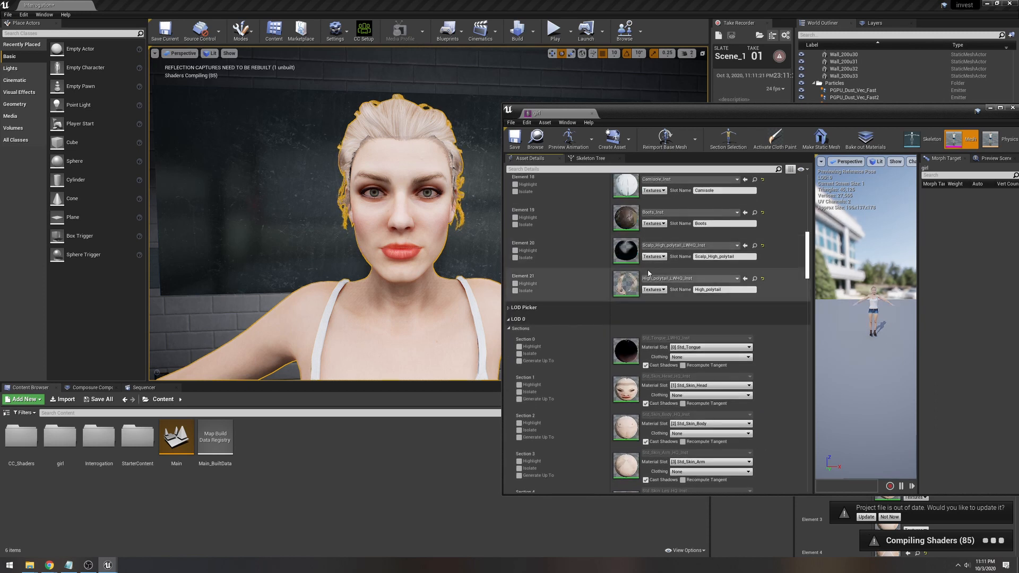
pyautogui.doubleClick(627, 284)
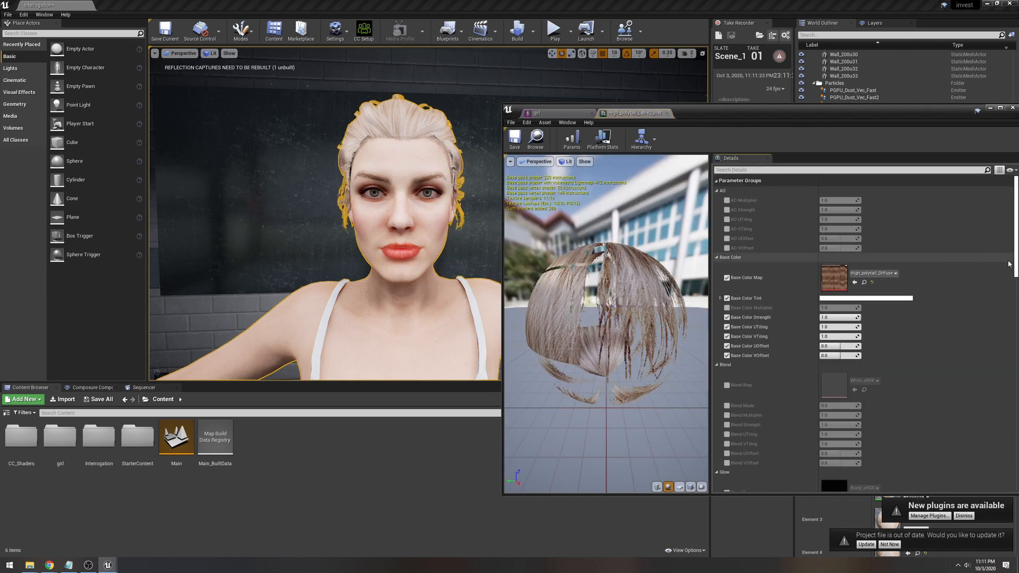
pyautogui.scroll(-15, 1009, 264)
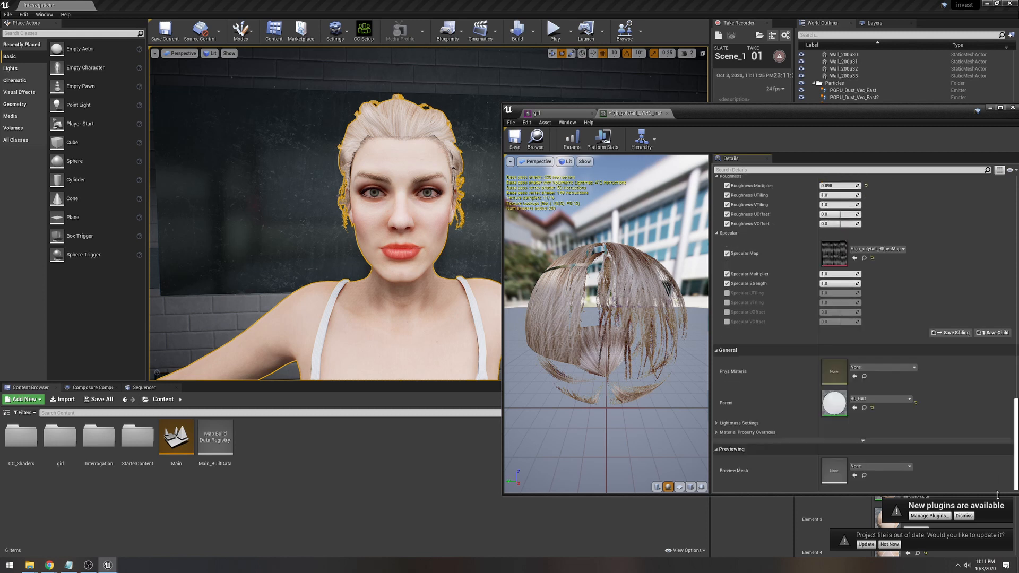
pyautogui.click(880, 399)
pyautogui.write('eye')
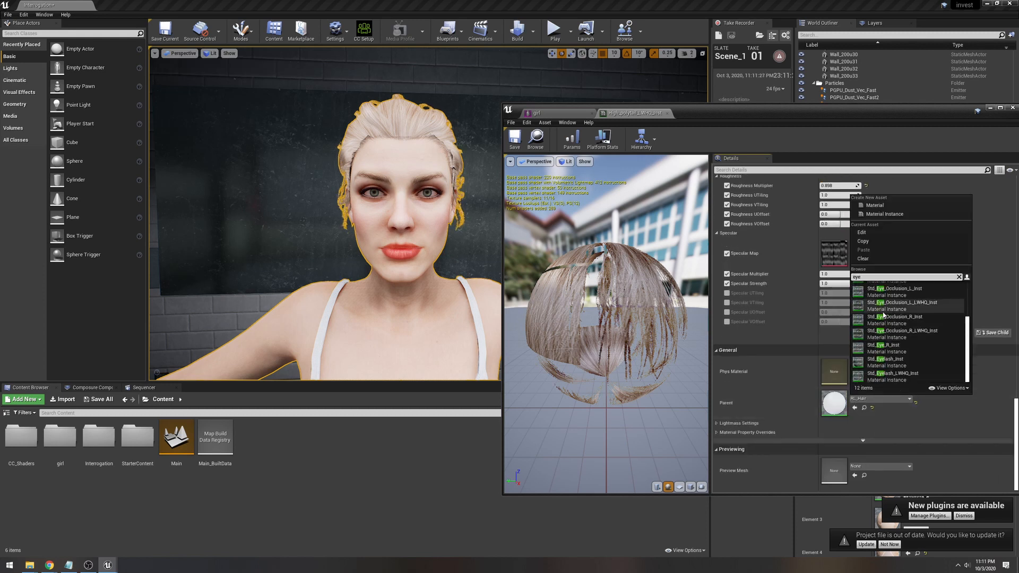
pyautogui.write('lash')
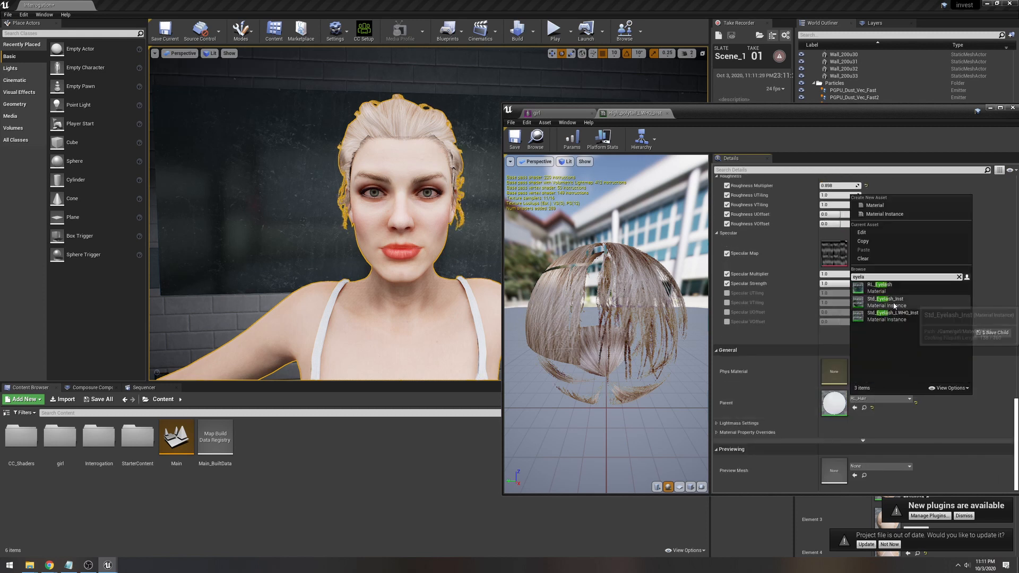
pyautogui.click(889, 305)
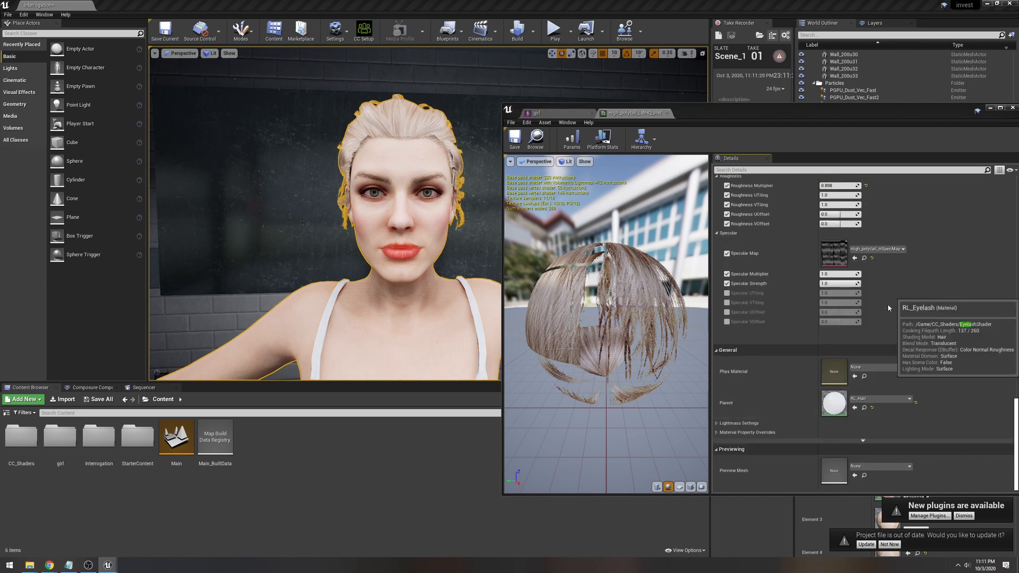
pyautogui.click(517, 139)
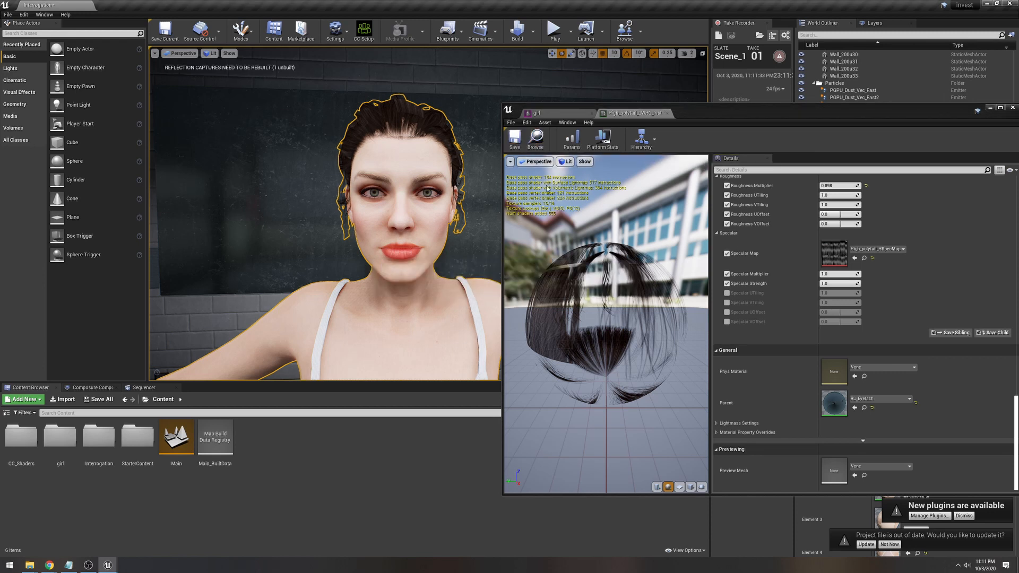
pyautogui.scroll(5, 817, 352)
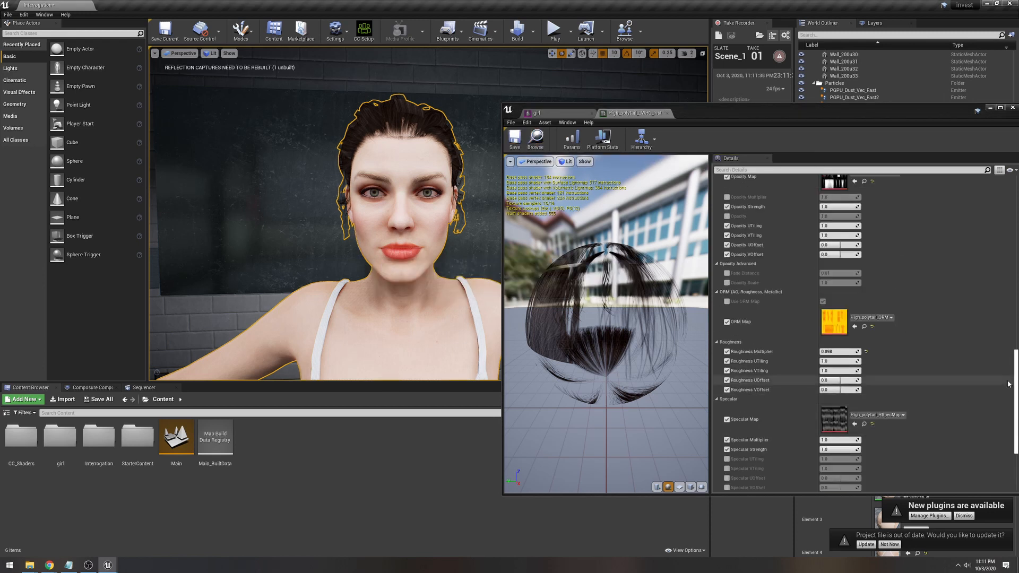
pyautogui.moveTo(1008, 384); pyautogui.dragTo(1008, 208)
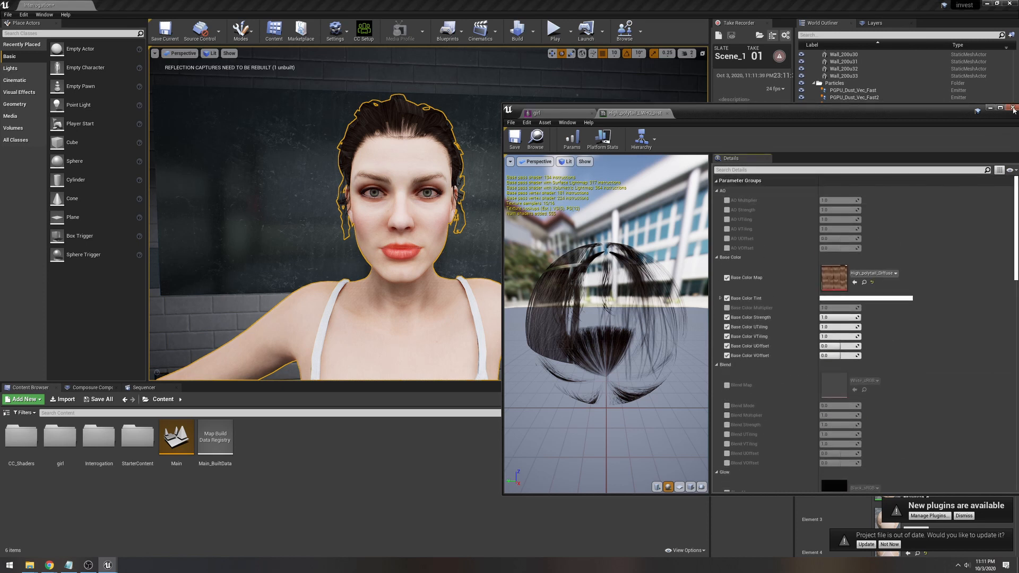
pyautogui.click(1013, 110)
# Switch the level viewport to game view and inspect the girl's head and hair from the front and sides
pyautogui.moveTo(483, 219); pyautogui.dragTo(610, 219, button='right')
pyautogui.press('a')
pyautogui.moveTo(428, 213); pyautogui.dragTo(392, 215, button='right')
pyautogui.press('w')
pyautogui.press('g')
pyautogui.press('d')
pyautogui.press('d')
pyautogui.press('a')
pyautogui.press('d')
pyautogui.press('w')
pyautogui.press('d')
pyautogui.press('a')
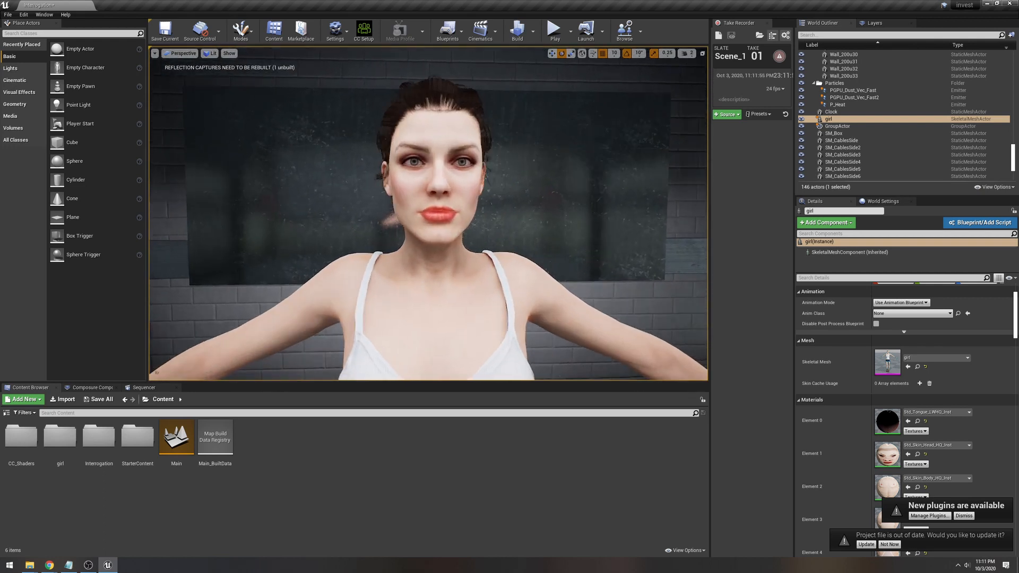
# Examine the girl's eyes, hairline and translucent hair material up close from several angles
pyautogui.moveTo(392, 214); pyautogui.dragTo(424, 215, button='right')
pyautogui.press('w')
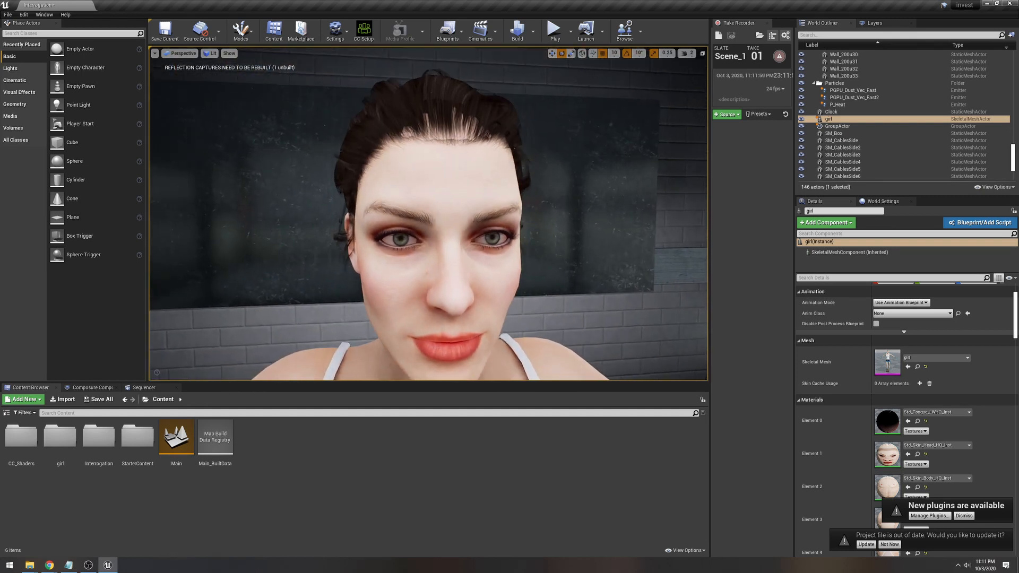
pyautogui.press('w')
pyautogui.moveTo(425, 215); pyautogui.dragTo(366, 210, button='right')
pyautogui.press('s')
pyautogui.press('d')
pyautogui.press('d')
pyautogui.moveTo(526, 235); pyautogui.dragTo(475, 236, button='right')
pyautogui.press('d')
pyautogui.press('a')
pyautogui.press('w')
pyautogui.press('s')
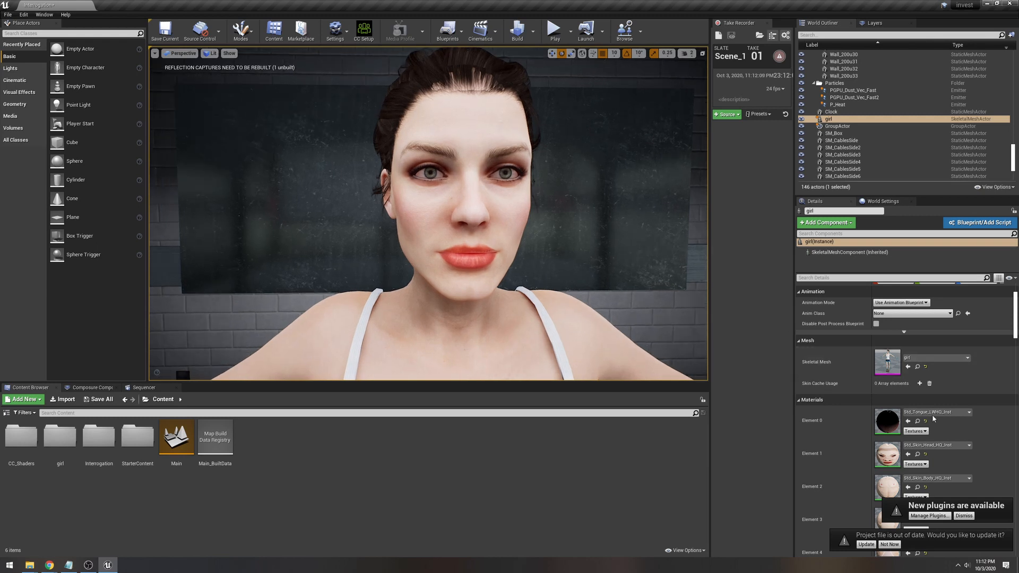
# Open the girl's head skin material instance, enable its Normal/Bump Multiplier and raise it to about 1.76
pyautogui.doubleClick(896, 457)
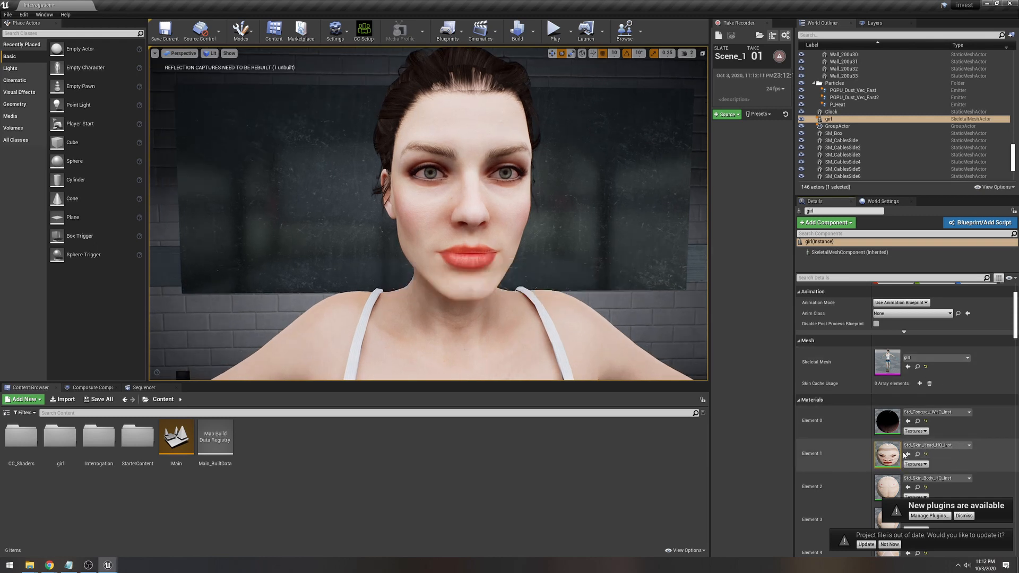
pyautogui.scroll(-10, 856, 295)
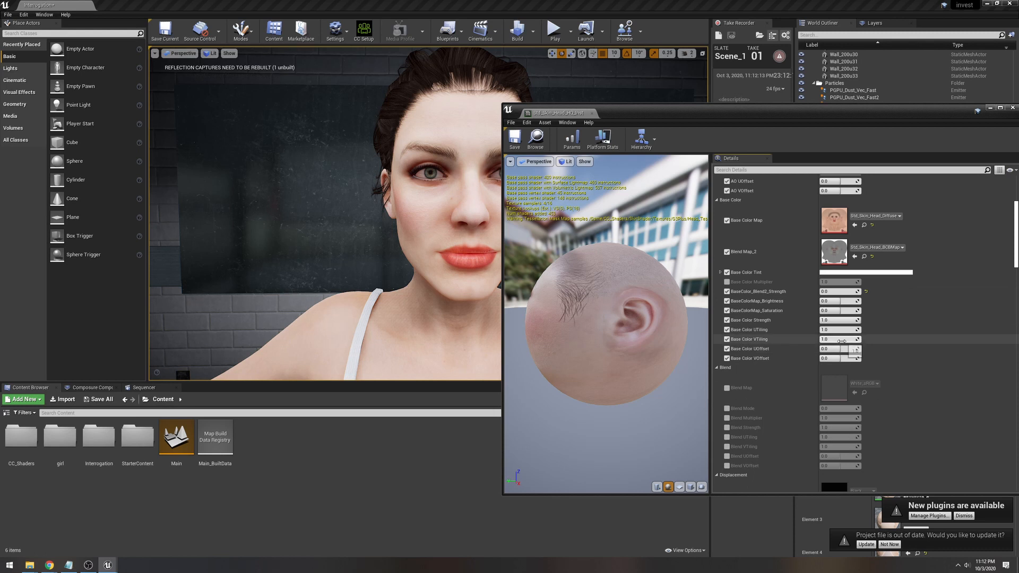
pyautogui.scroll(-10, 842, 344)
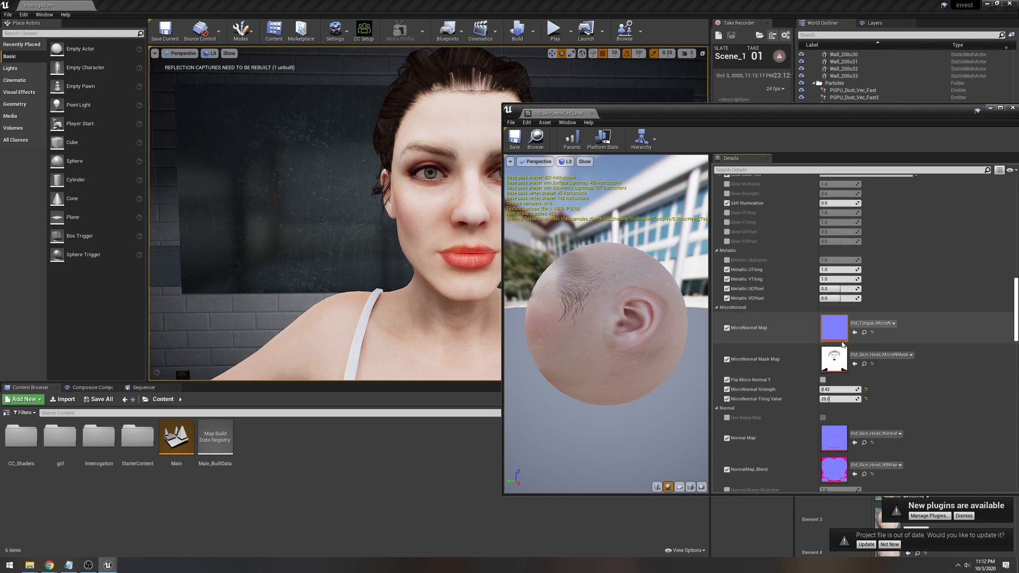
pyautogui.scroll(-3, 842, 344)
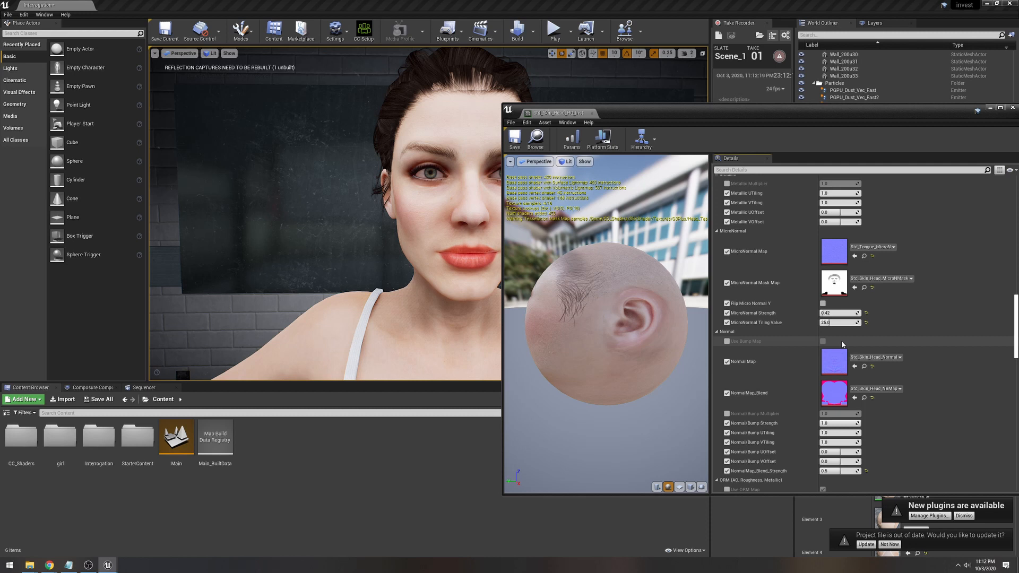
pyautogui.scroll(-3, 843, 344)
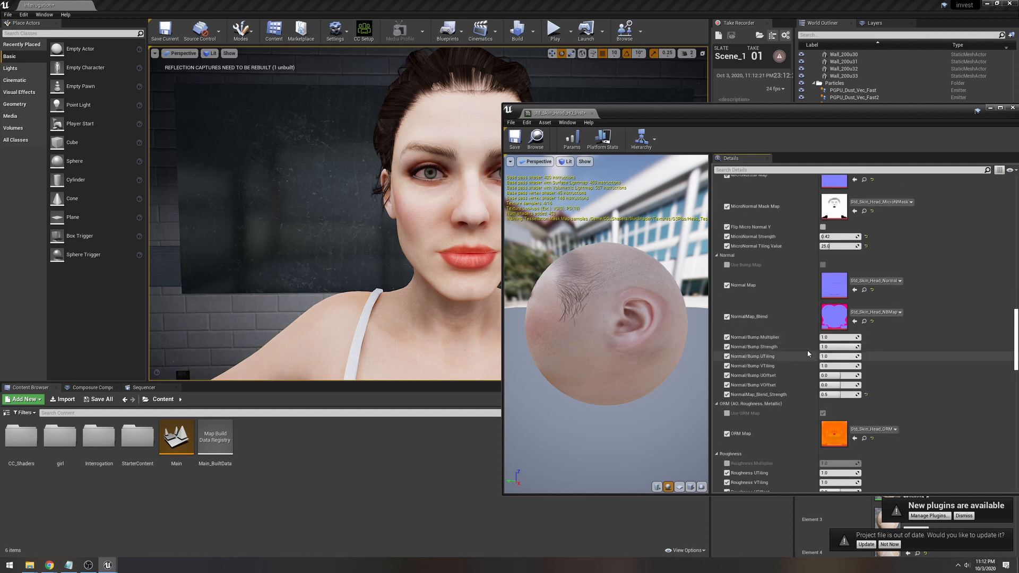
pyautogui.moveTo(686, 114); pyautogui.dragTo(730, 116)
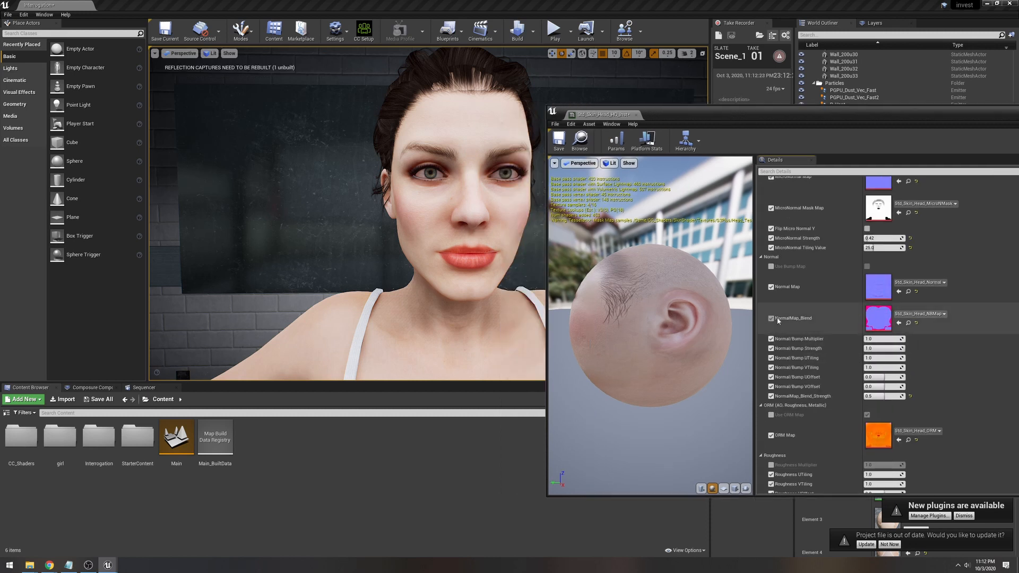
pyautogui.moveTo(881, 339); pyautogui.dragTo(897, 339)
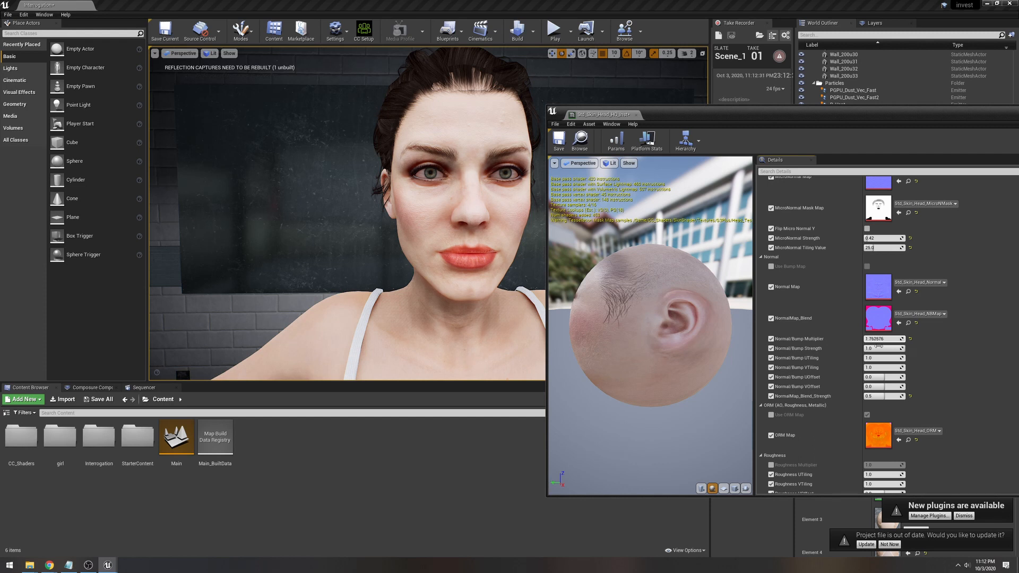
# Enable the head skin's Roughness Multiplier and lower it to about 0.67, checking the sheen on the side of the face
pyautogui.scroll(-5, 781, 329)
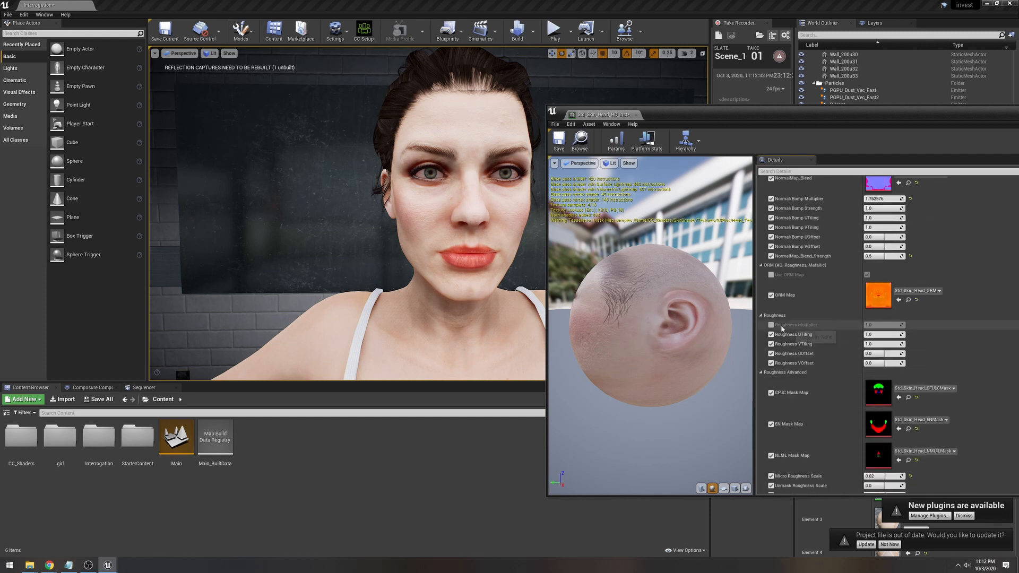
pyautogui.click(771, 325)
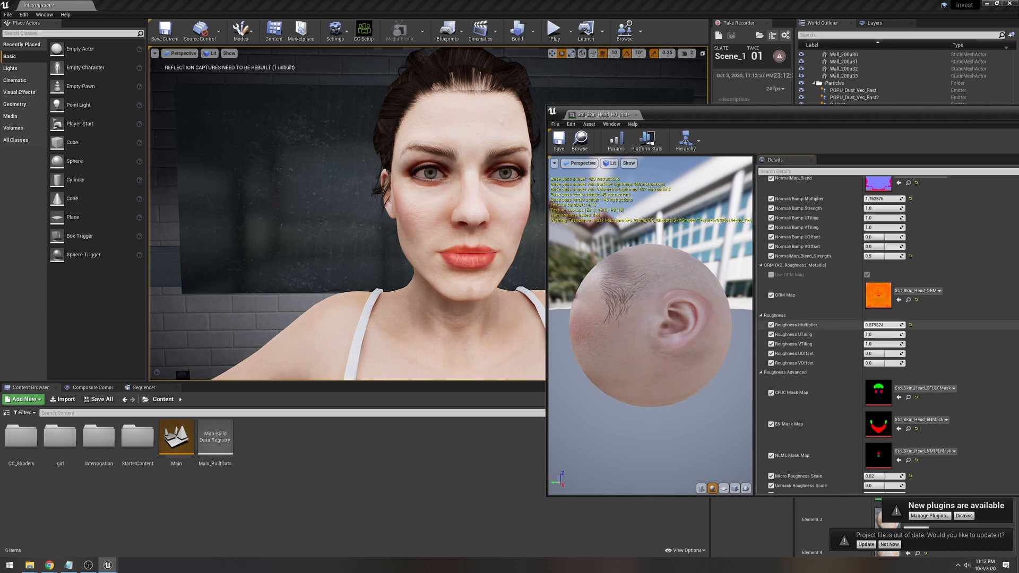
pyautogui.moveTo(876, 325); pyautogui.dragTo(886, 325)
pyautogui.moveTo(371, 213); pyautogui.dragTo(456, 209, button='right')
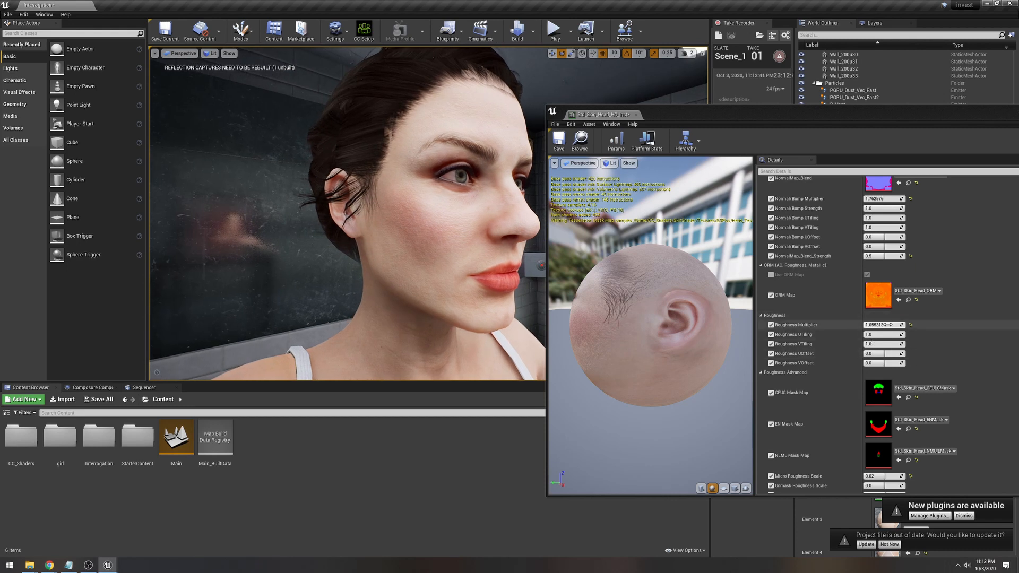
pyautogui.moveTo(890, 325); pyautogui.dragTo(875, 325)
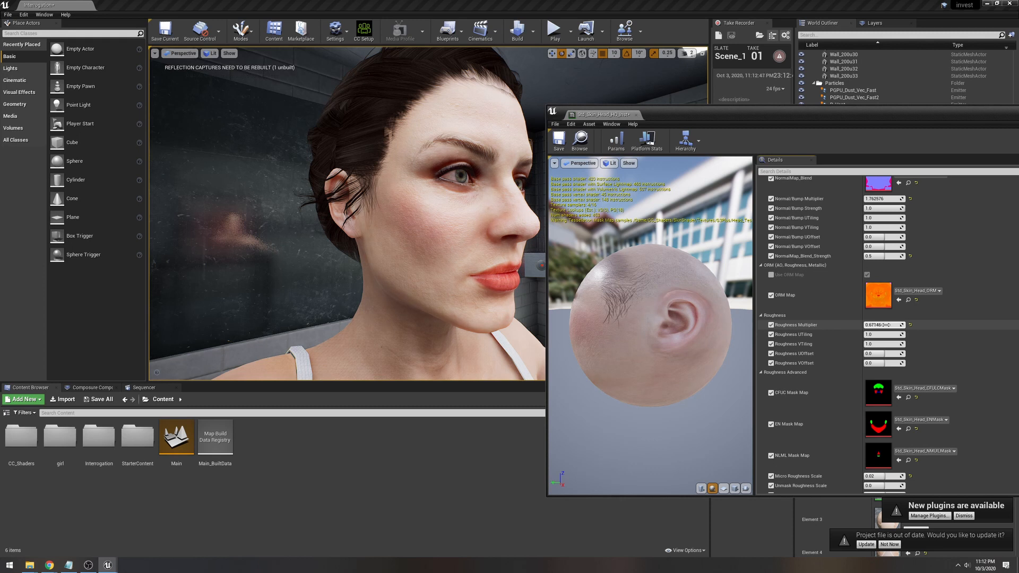
# Try strongly negative and positive Micro Roughness Scale values on the head skin, ending at about 0.05
pyautogui.scroll(-6, 879, 318)
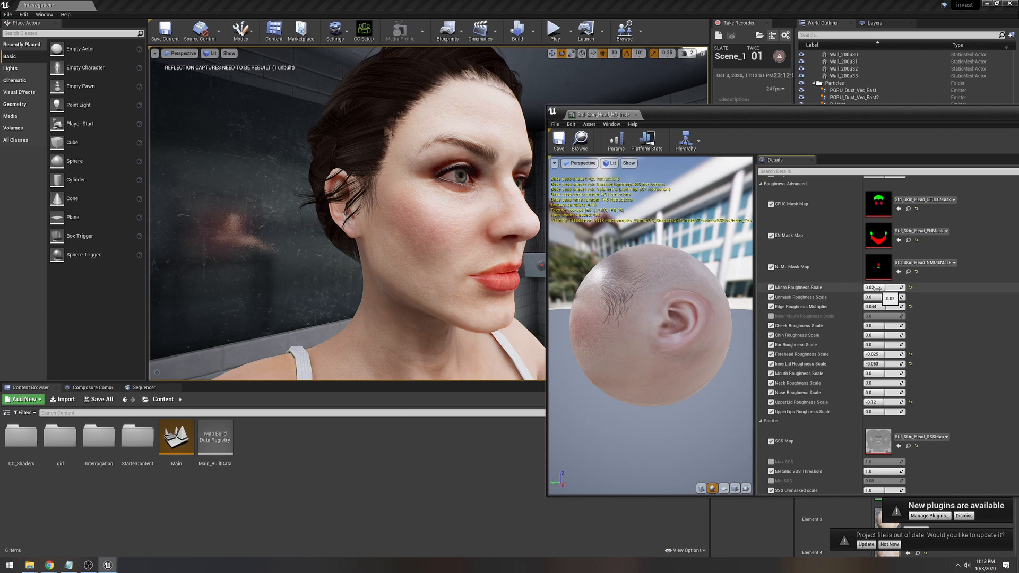
pyautogui.moveTo(879, 288); pyautogui.dragTo(844, 287)
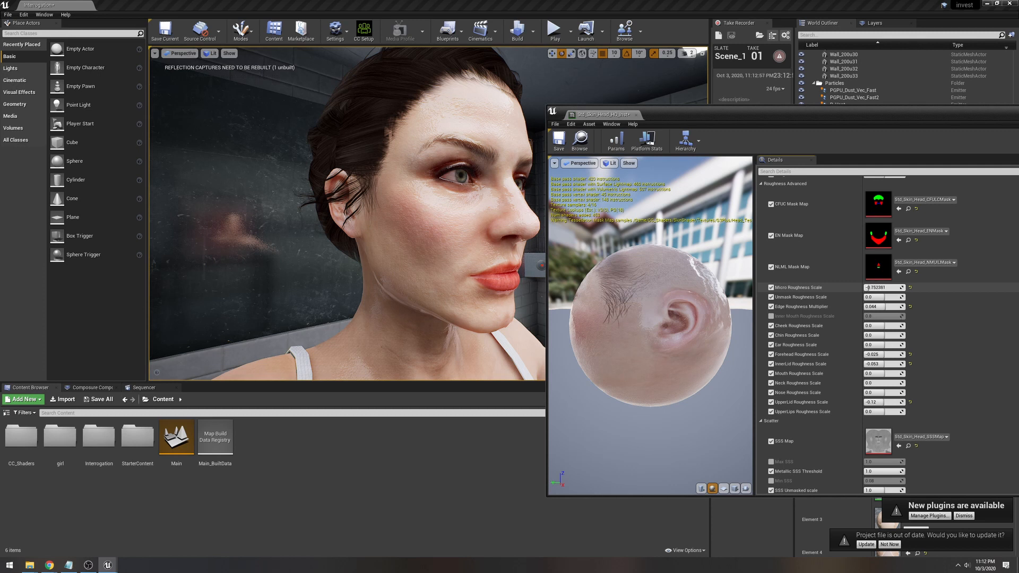
pyautogui.moveTo(868, 288); pyautogui.dragTo(893, 288)
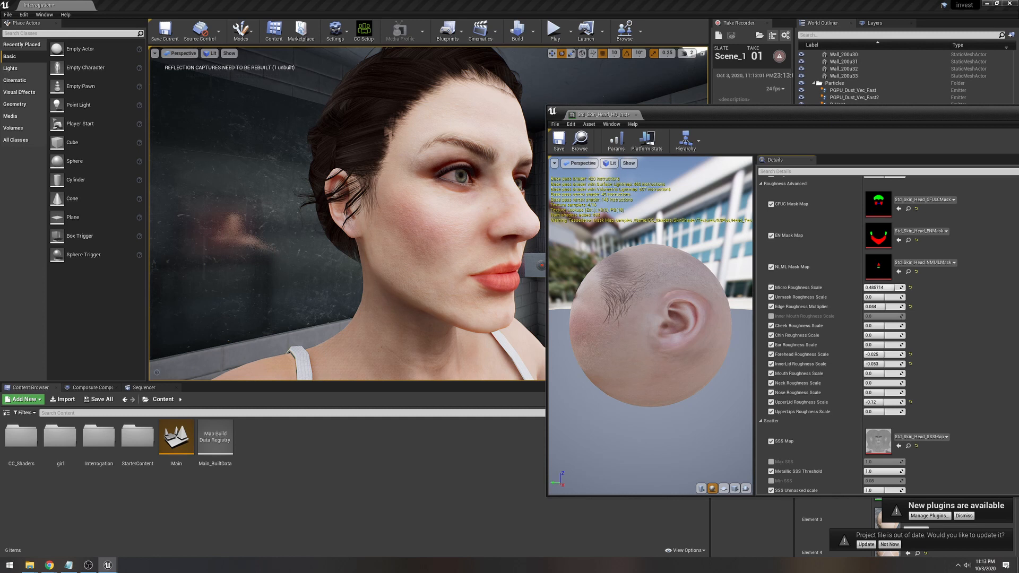
pyautogui.moveTo(892, 288); pyautogui.dragTo(886, 288)
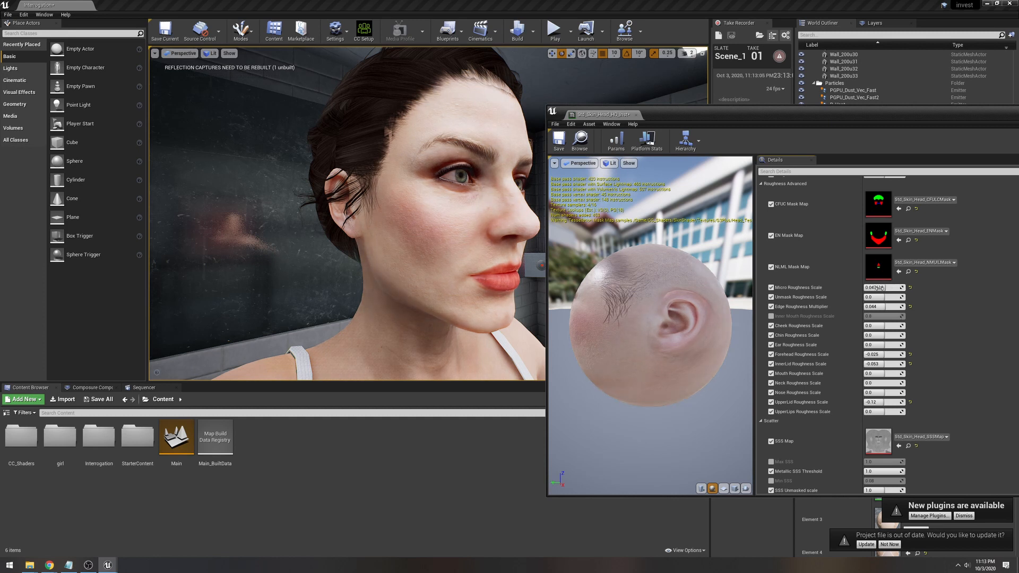
# Review the head skin's scatter, specular and general settings and view the face from the opposite side
pyautogui.scroll(-4, 806, 333)
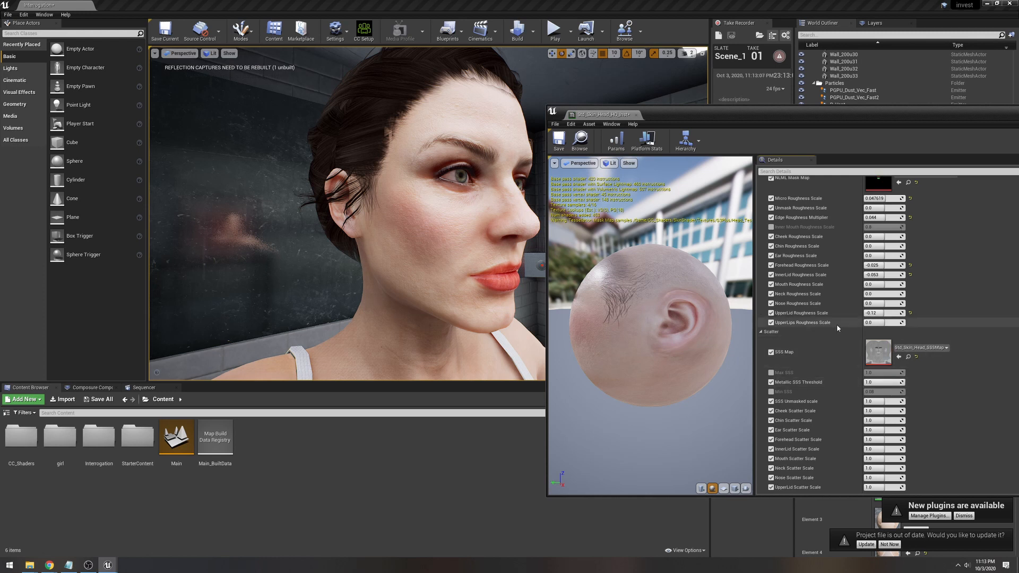
pyautogui.scroll(-2, 849, 345)
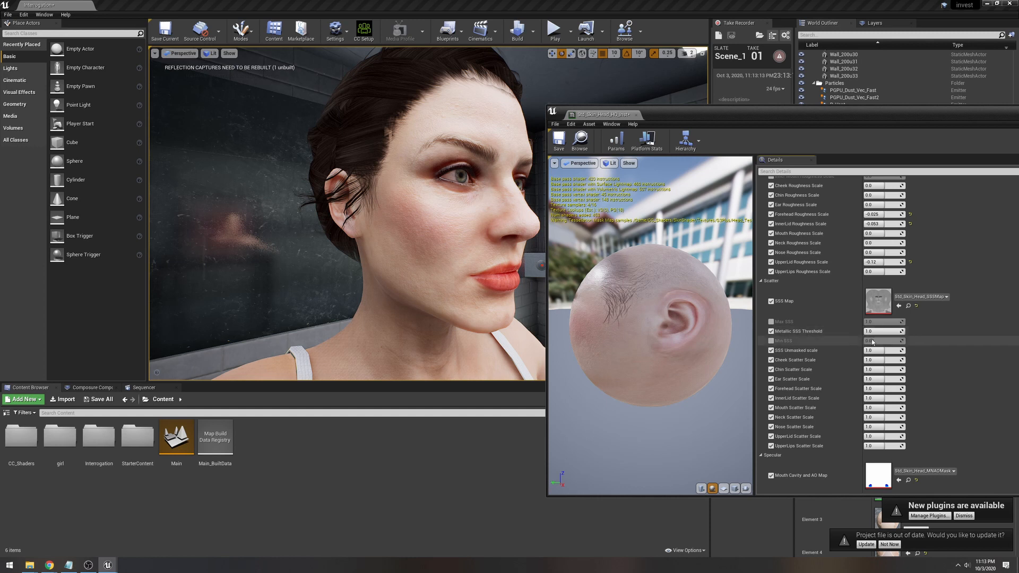
pyautogui.scroll(-1, 823, 331)
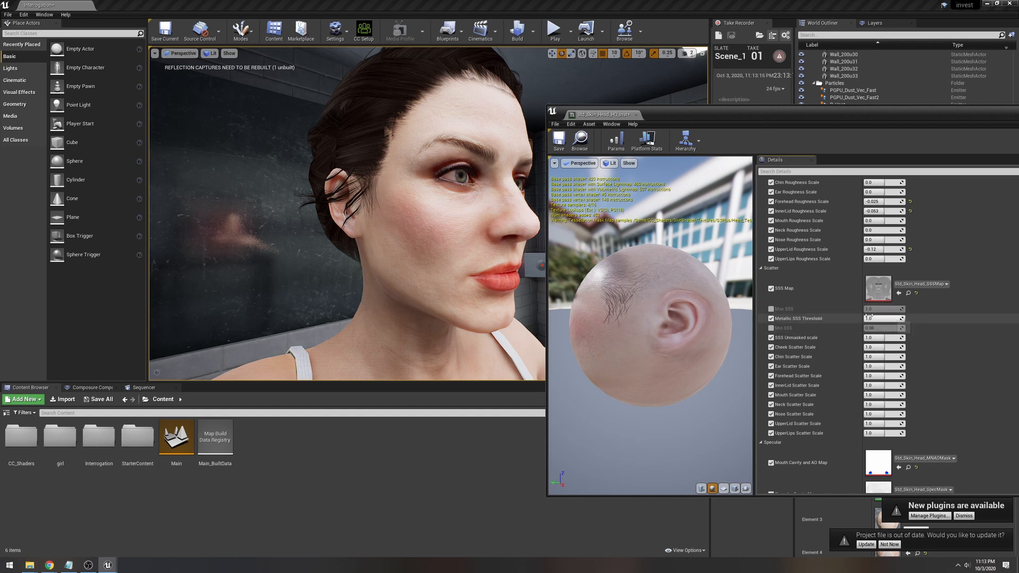
pyautogui.scroll(-5, 849, 334)
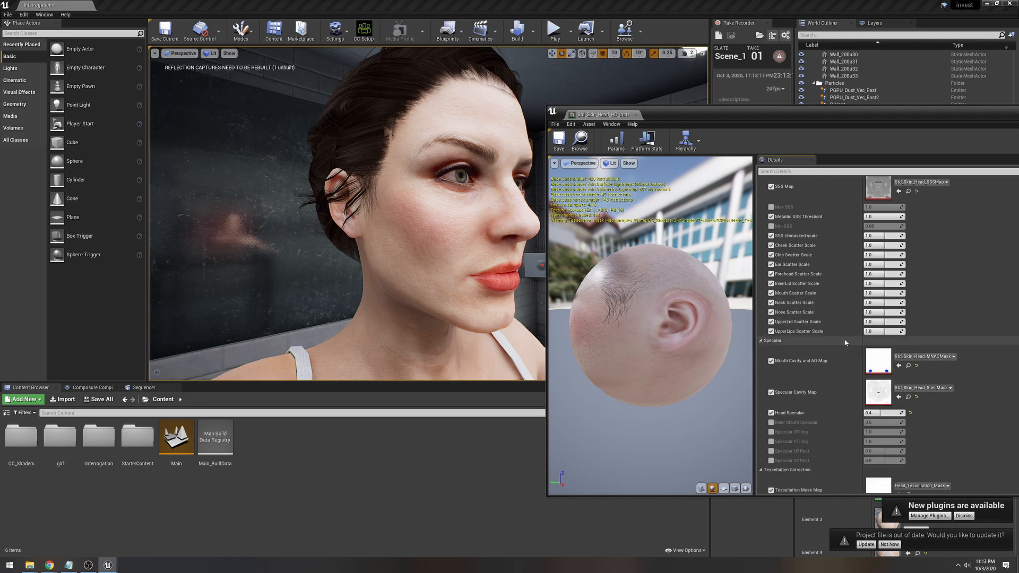
pyautogui.scroll(-5, 846, 340)
pyautogui.scroll(-5, 851, 339)
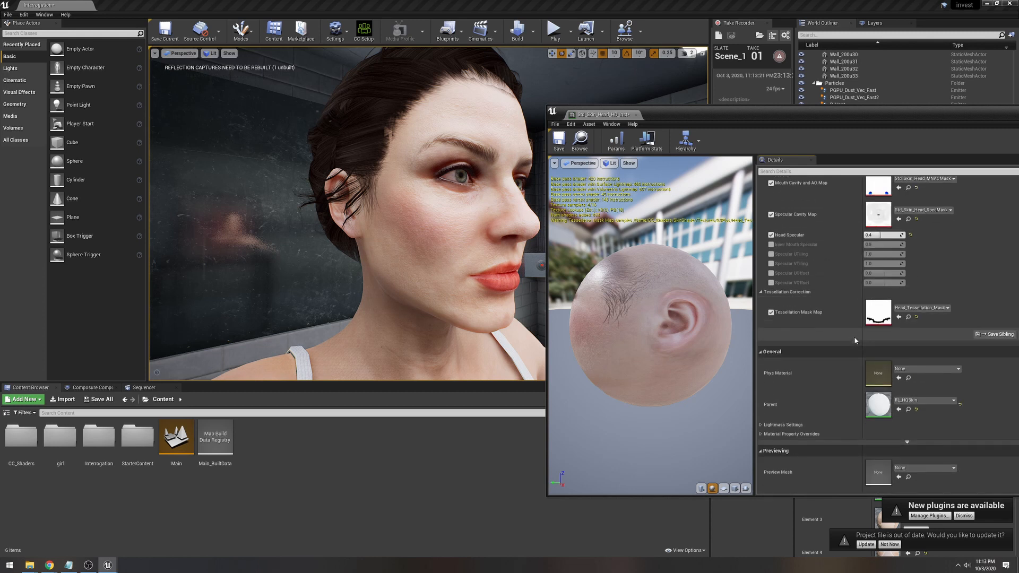
pyautogui.scroll(9, 855, 336)
pyautogui.keyDown('alt'); pyautogui.moveTo(495, 173); pyautogui.dragTo(297, 183); pyautogui.keyUp('alt')
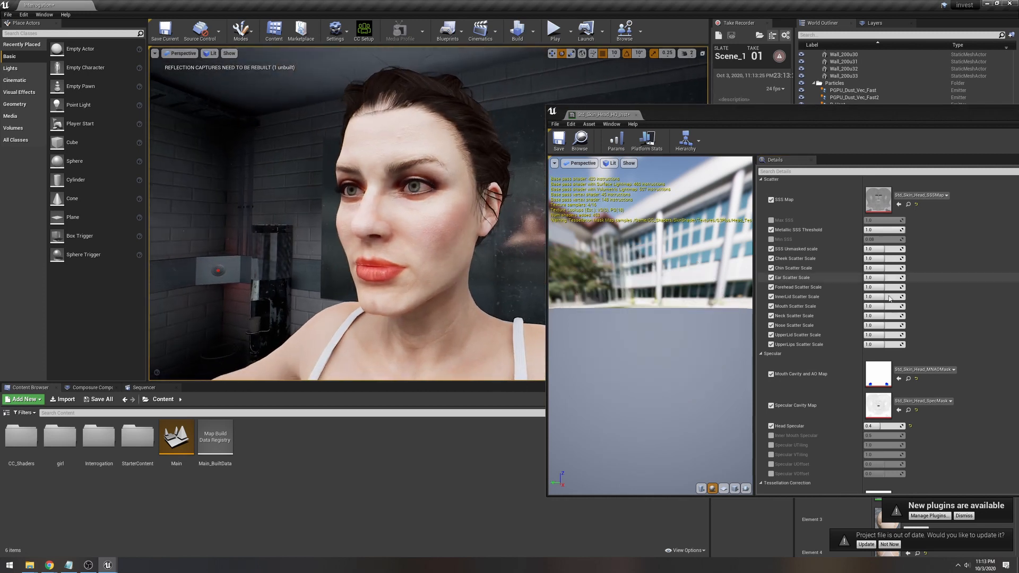
pyautogui.scroll(10, 796, 283)
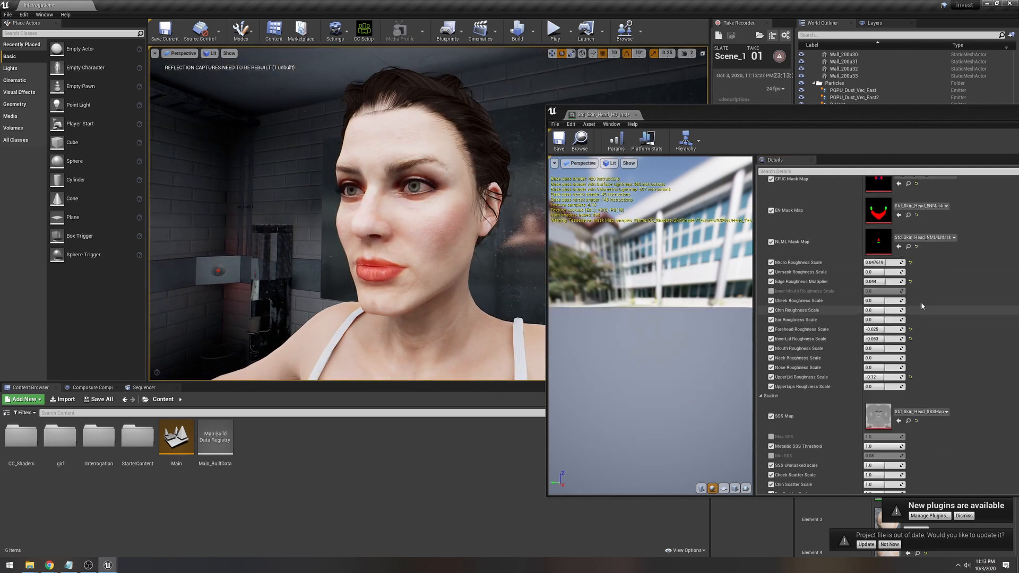
# Raise the head skin's Micro Roughness Scale to about 0.37 and check the face up close and from farther away
pyautogui.moveTo(888, 262); pyautogui.dragTo(867, 262)
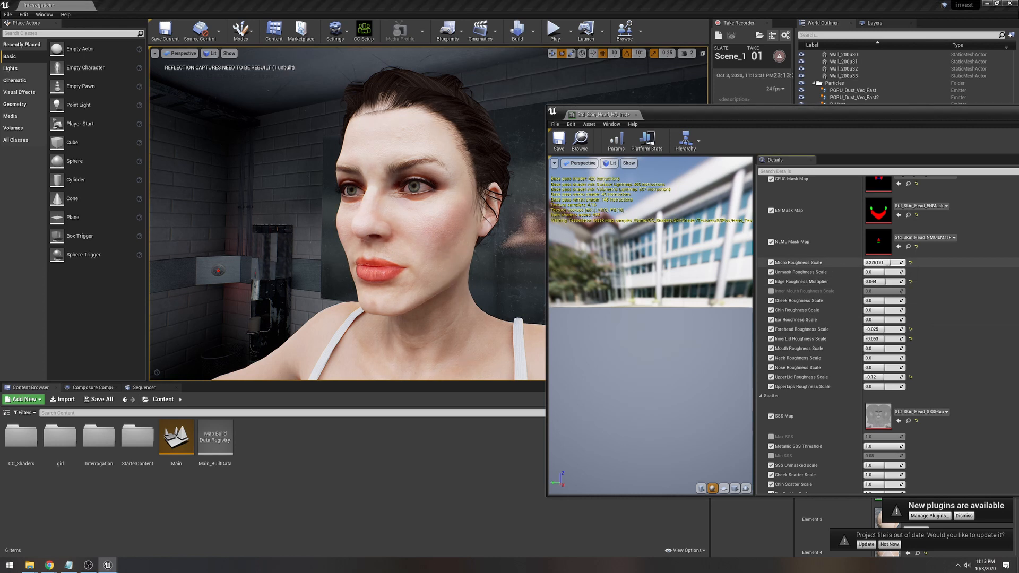
pyautogui.keyDown('alt'); pyautogui.moveTo(403, 223); pyautogui.dragTo(477, 226); pyautogui.keyUp('alt')
pyautogui.moveTo(478, 226)
pyautogui.keyDown('alt'); pyautogui.mouseDown(button='right')
pyautogui.moveTo(509, 226)
pyautogui.moveTo(478, 225)
pyautogui.mouseUp(button='right'); pyautogui.keyUp('alt')
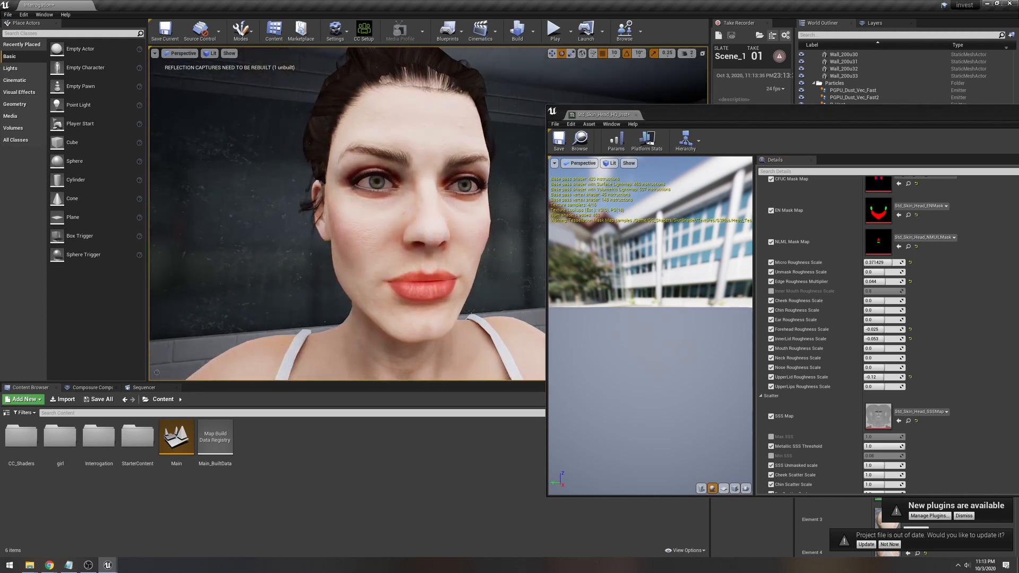
pyautogui.moveTo(470, 131)
pyautogui.keyDown('alt'); pyautogui.mouseDown()
pyautogui.moveTo(536, 131)
pyautogui.moveTo(467, 130)
pyautogui.mouseUp(); pyautogui.keyUp('alt')
pyautogui.keyDown('alt'); pyautogui.moveTo(467, 131); pyautogui.dragTo(435, 131, button='right'); pyautogui.keyUp('alt')
pyautogui.keyDown('alt'); pyautogui.moveTo(435, 130); pyautogui.dragTo(451, 130); pyautogui.keyUp('alt')
pyautogui.keyDown('alt'); pyautogui.moveTo(451, 130); pyautogui.dragTo(510, 131, button='right'); pyautogui.keyUp('alt')
# Set the head skin's Roughness Multiplier to about 0.51, save the material instance, and close its editor window
pyautogui.scroll(1, 975, 277)
pyautogui.scroll(5, 955, 281)
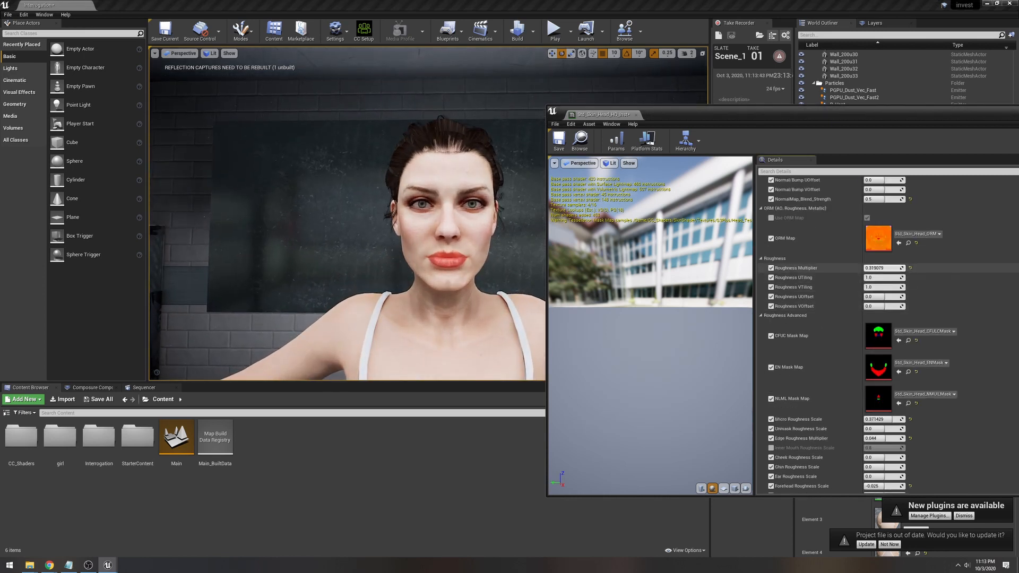
pyautogui.moveTo(882, 268); pyautogui.dragTo(873, 268)
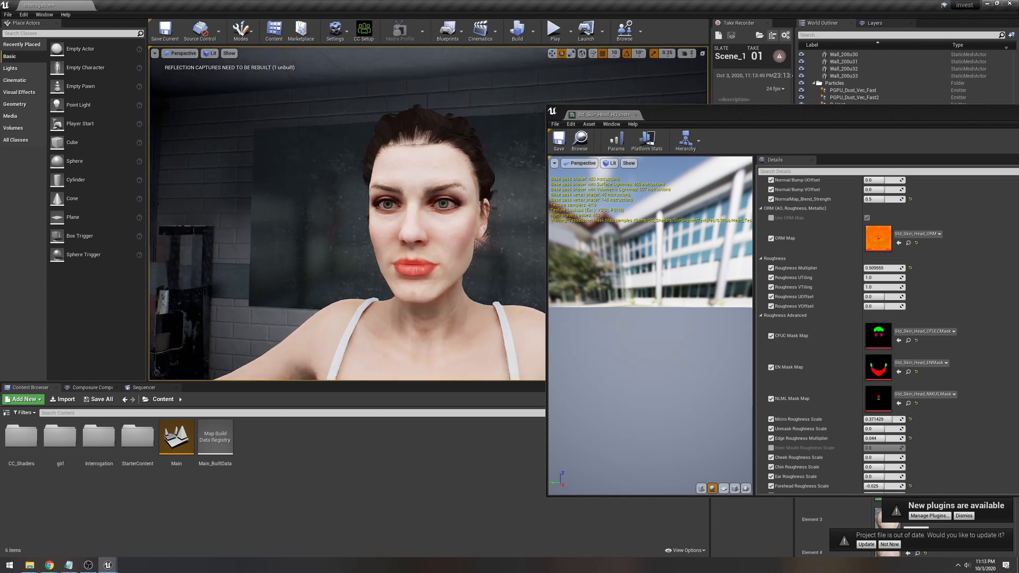
pyautogui.hotkey('ctrl', 's')
pyautogui.moveTo(861, 115); pyautogui.dragTo(708, 127)
pyautogui.click(955, 120)
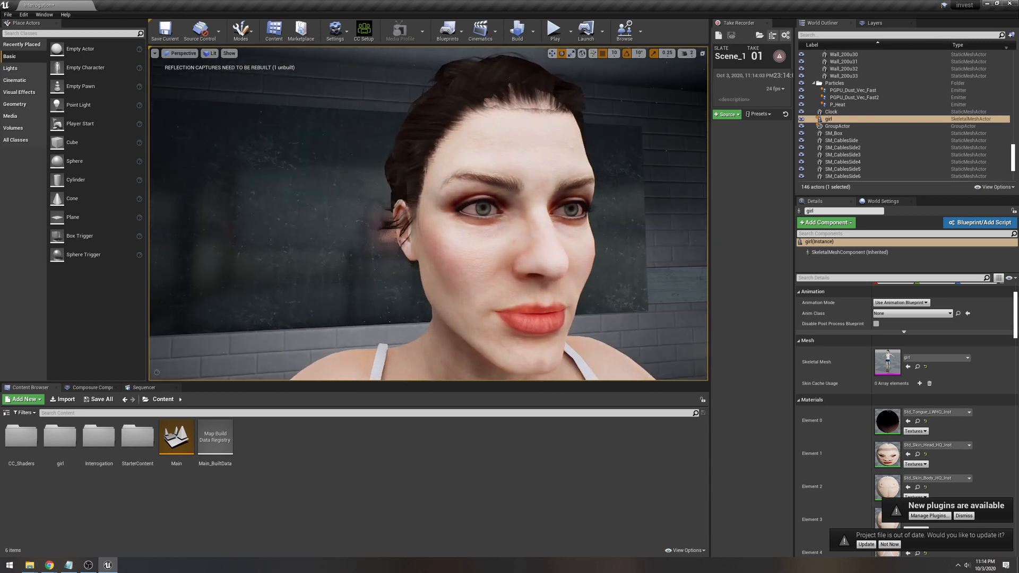
# Frame the girl's upper body in the viewport and add a level sequence saved as NewLevelSequence in the Content folder
pyautogui.scroll(-5, 428, 213)
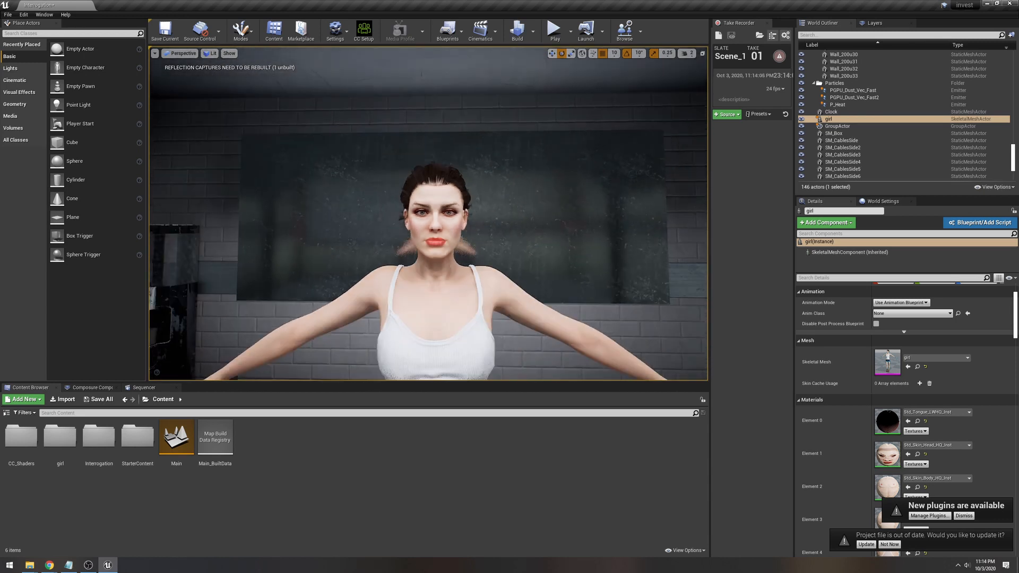
pyautogui.scroll(-6, 428, 213)
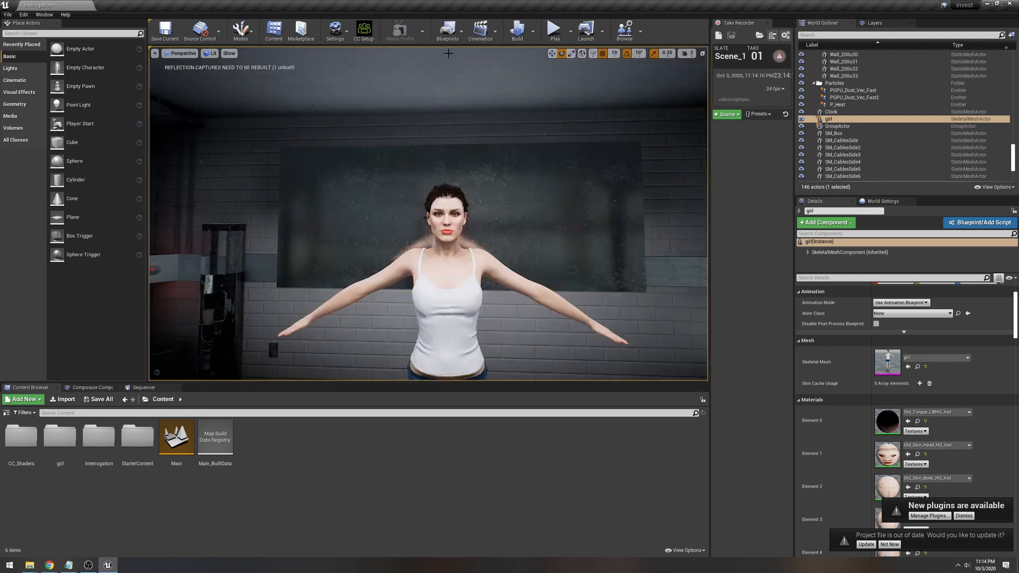
pyautogui.click(447, 30)
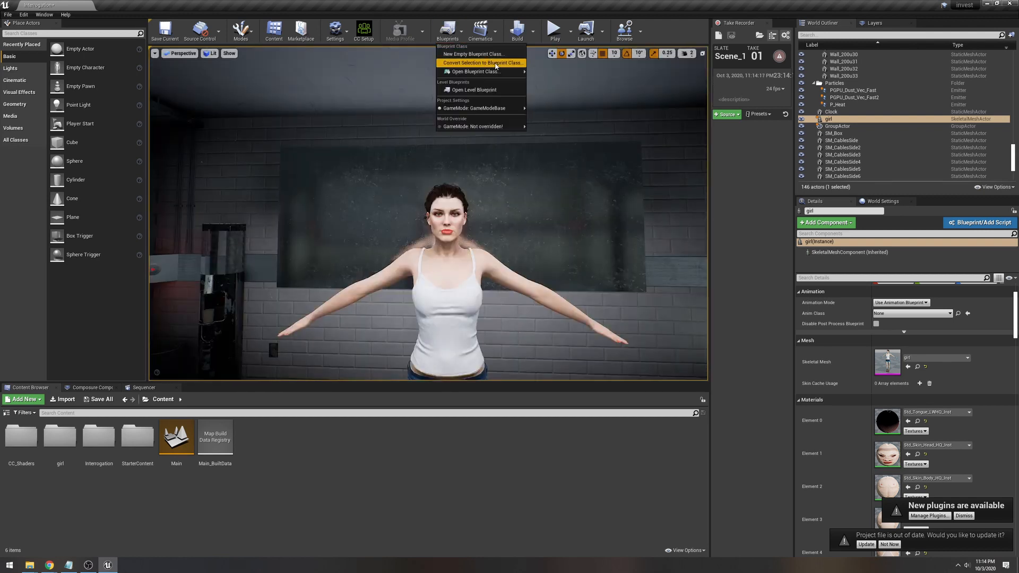
pyautogui.click(7, 14)
pyautogui.click(553, 158)
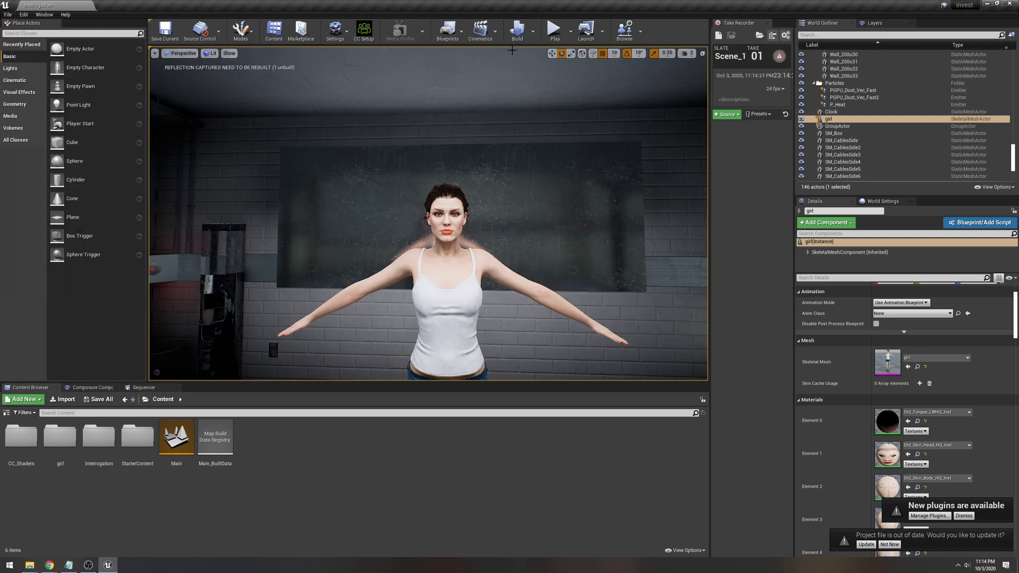
pyautogui.click(481, 30)
pyautogui.click(499, 50)
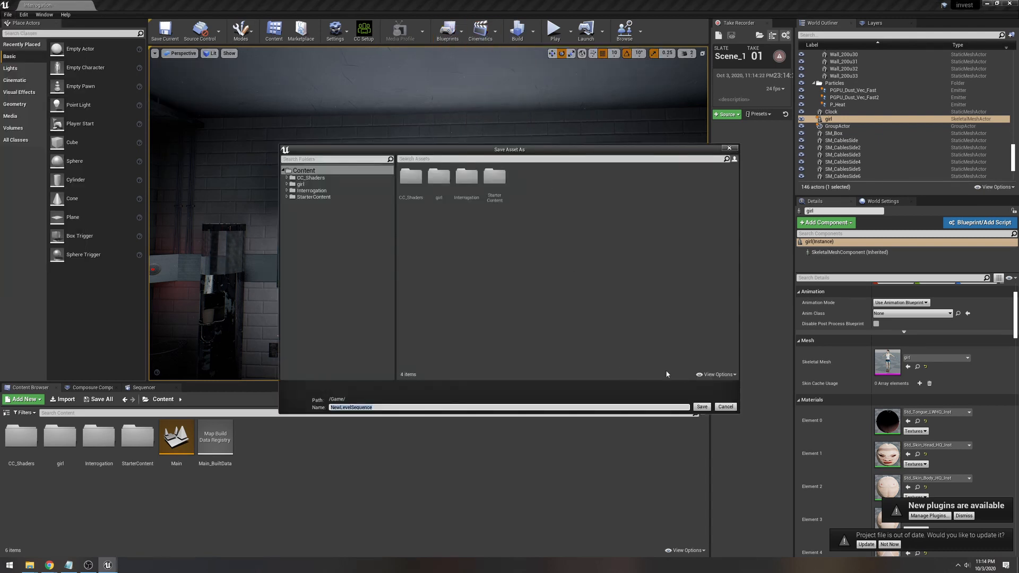
pyautogui.click(702, 407)
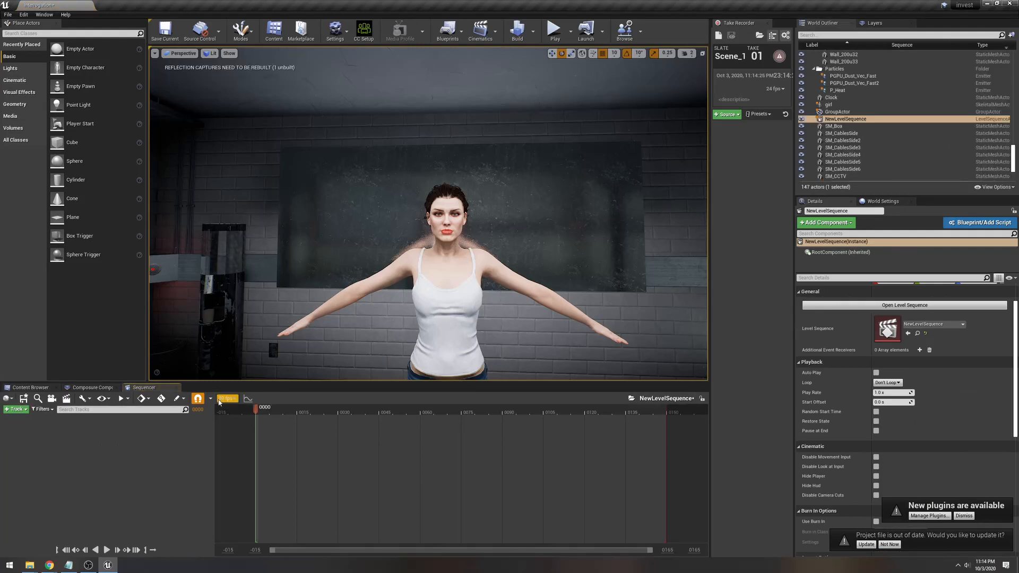
# Set the new level sequence's frame rate to 24 fps (film)
pyautogui.click(220, 401)
pyautogui.write('24')
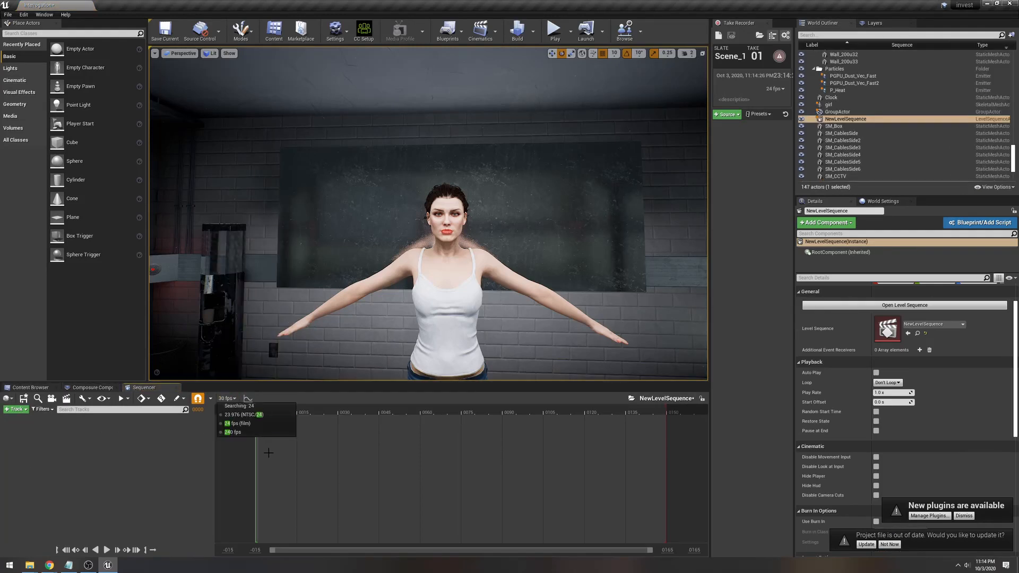
pyautogui.click(243, 423)
# Select the girl in the level and add her to the level sequence as an actor track
pyautogui.click(10, 410)
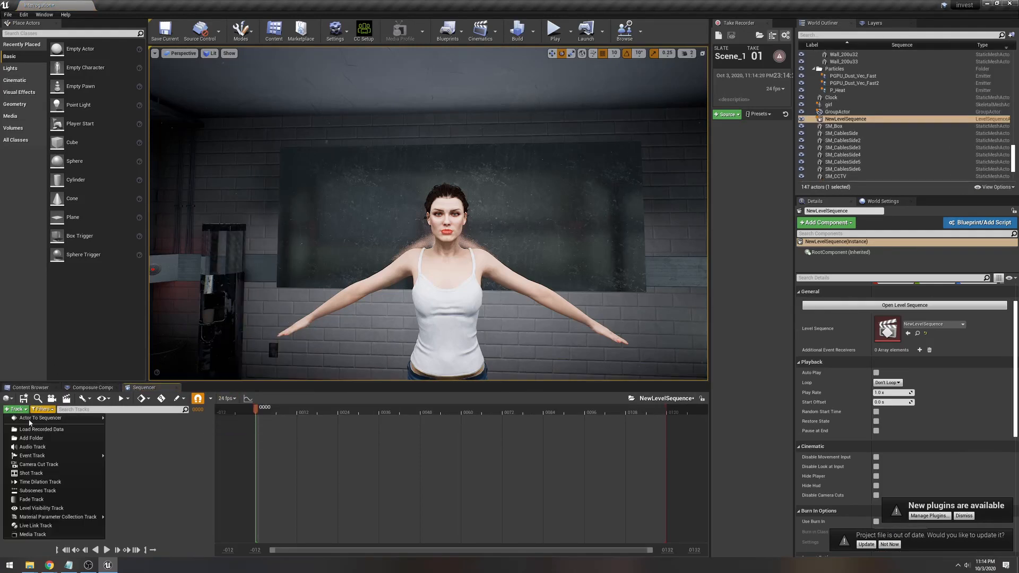
pyautogui.moveTo(53, 419)
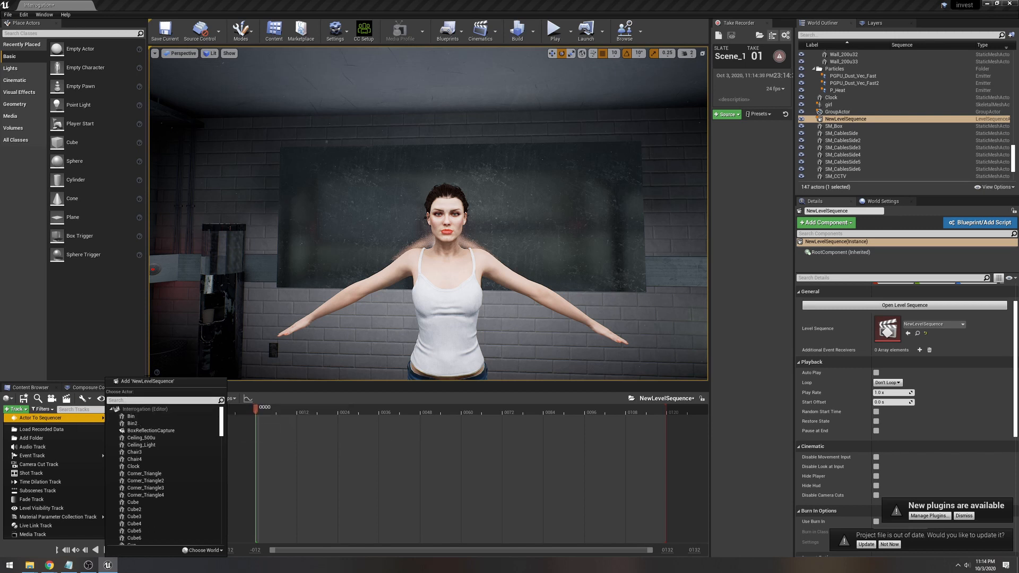
pyautogui.click(424, 318)
pyautogui.click(19, 409)
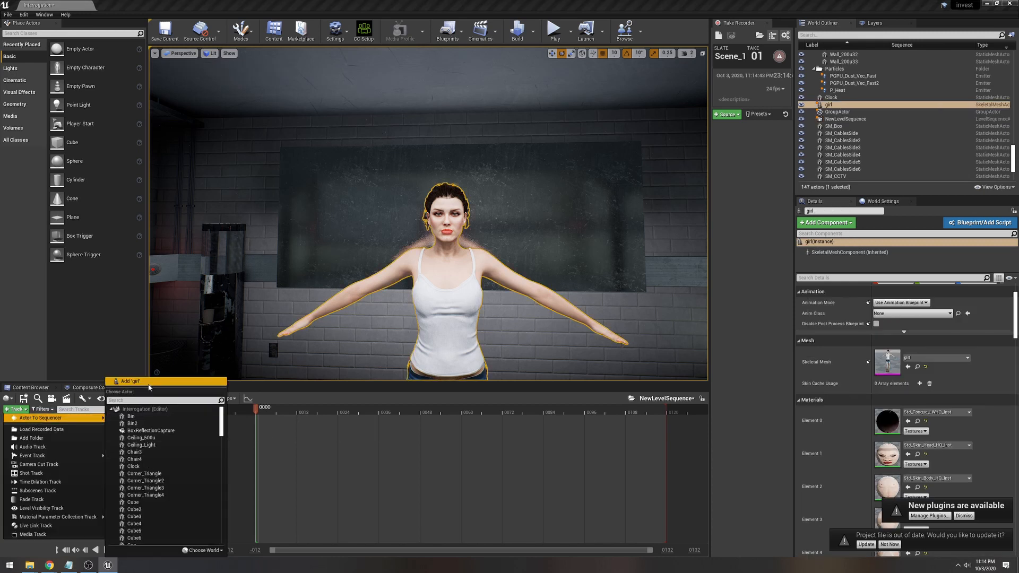
pyautogui.click(148, 383)
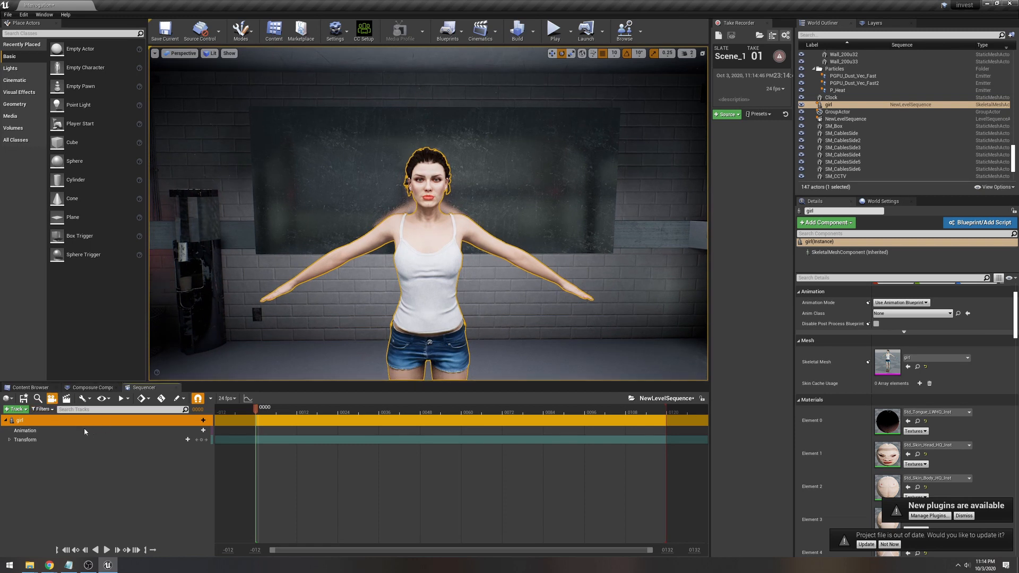
# Create a cine camera with a camera cut in the sequence and frame the girl's face and shoulders through it
pyautogui.click(51, 398)
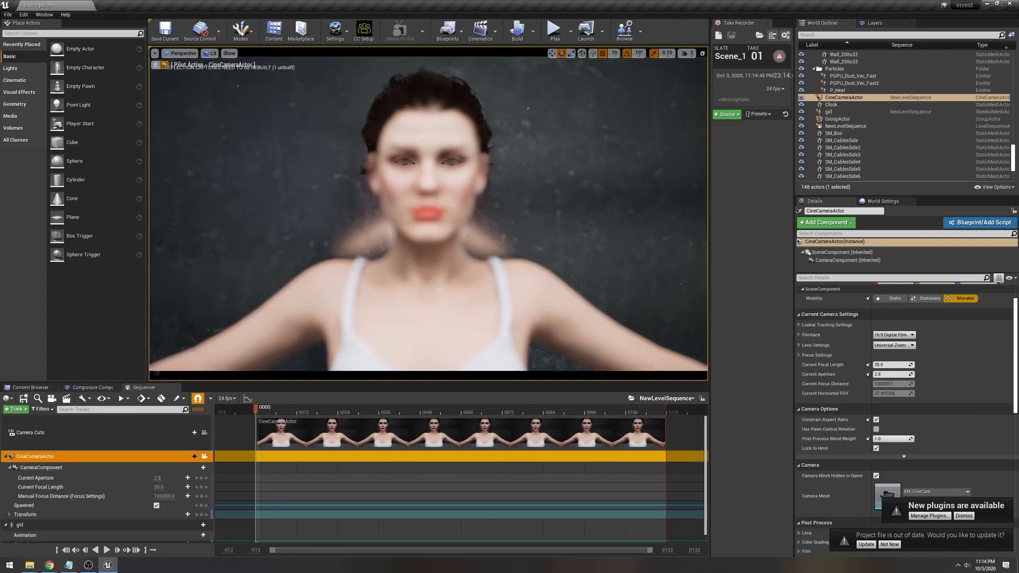
pyautogui.moveTo(443, 179); pyautogui.dragTo(496, 232)
pyautogui.moveTo(493, 270); pyautogui.dragTo(467, 226)
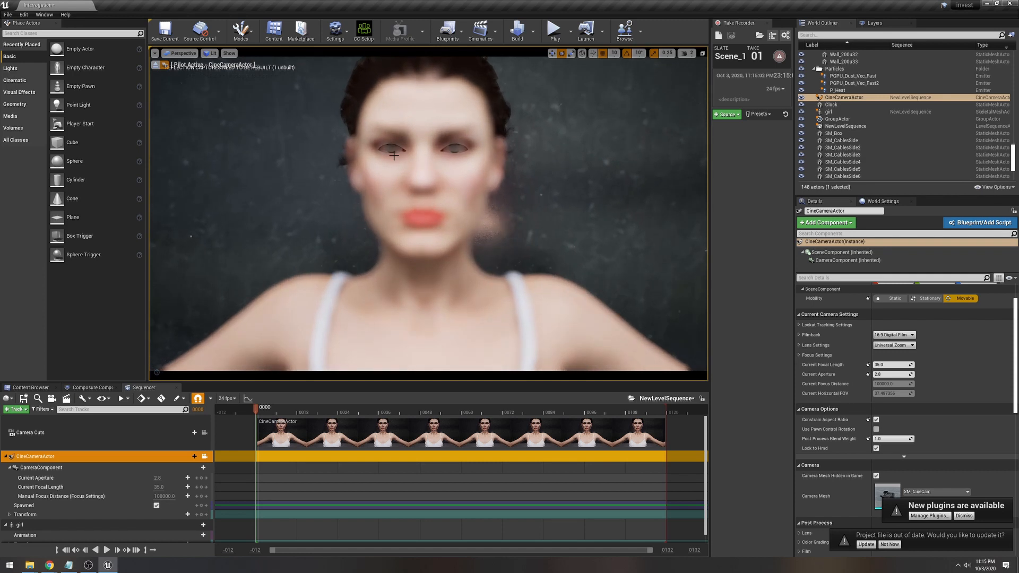
# Open the RL_EyeOcclusion material from CC_Shaders/EyeOcclusionShader and widen its details area
pyautogui.click(30, 388)
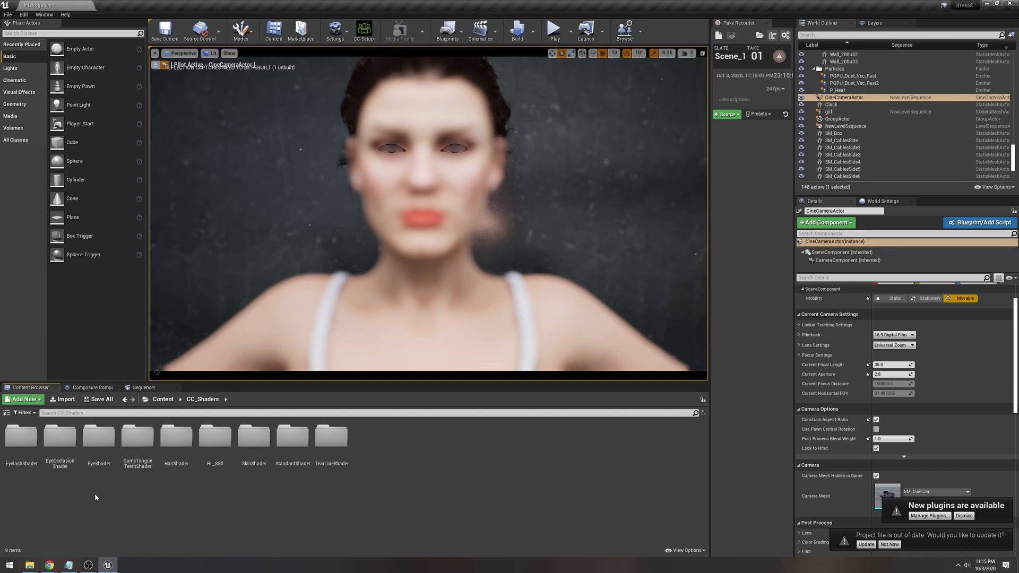
pyautogui.doubleClick(60, 440)
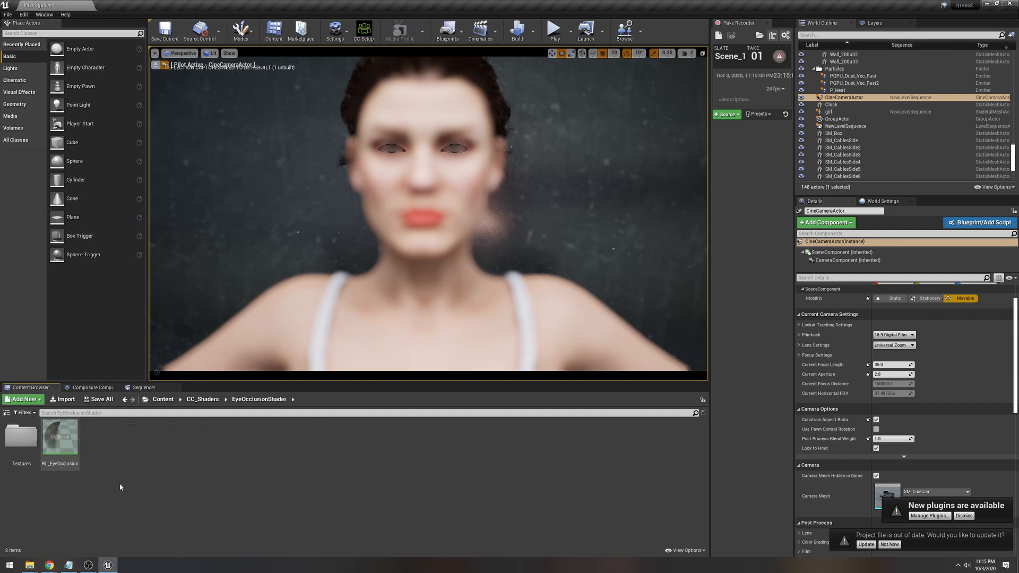
pyautogui.doubleClick(62, 447)
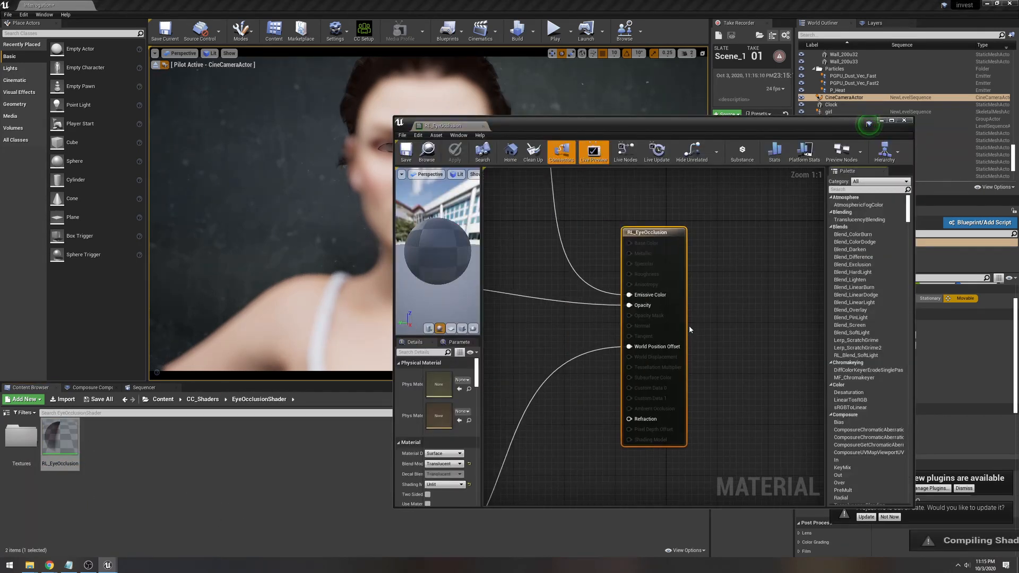
pyautogui.moveTo(672, 137); pyautogui.dragTo(701, 134)
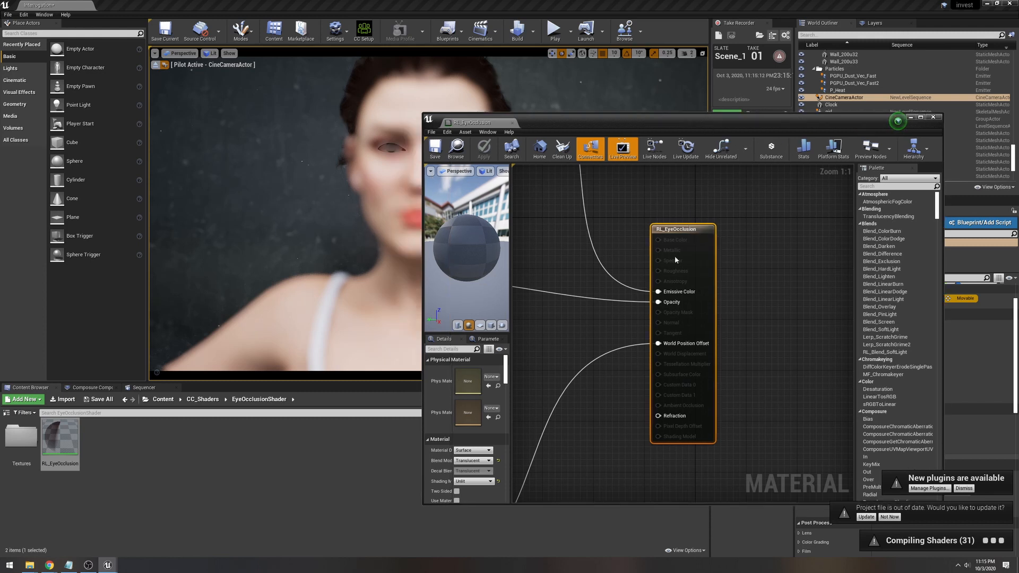
pyautogui.moveTo(510, 382); pyautogui.dragTo(616, 383)
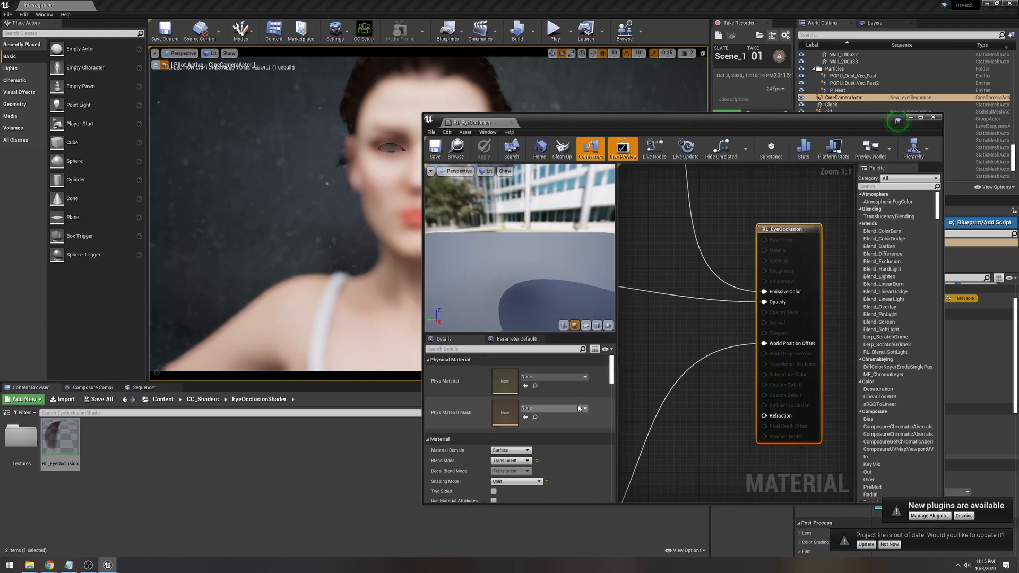
# Turn off Render After DOF in the eye occlusion material's translucency settings, then save the material and close its editor
pyautogui.scroll(-5, 578, 408)
pyautogui.click(541, 419)
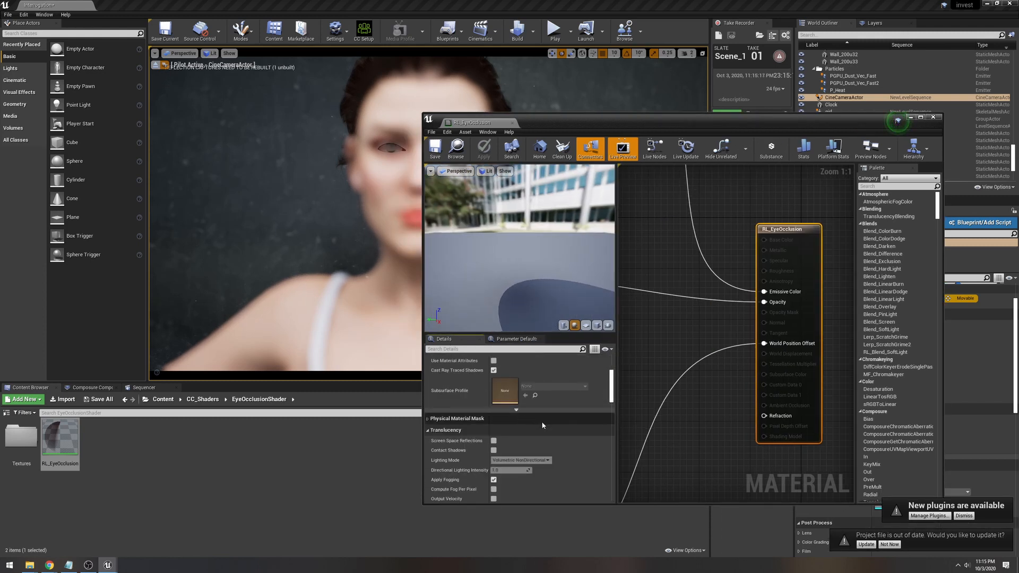
pyautogui.scroll(-1, 531, 418)
pyautogui.click(518, 400)
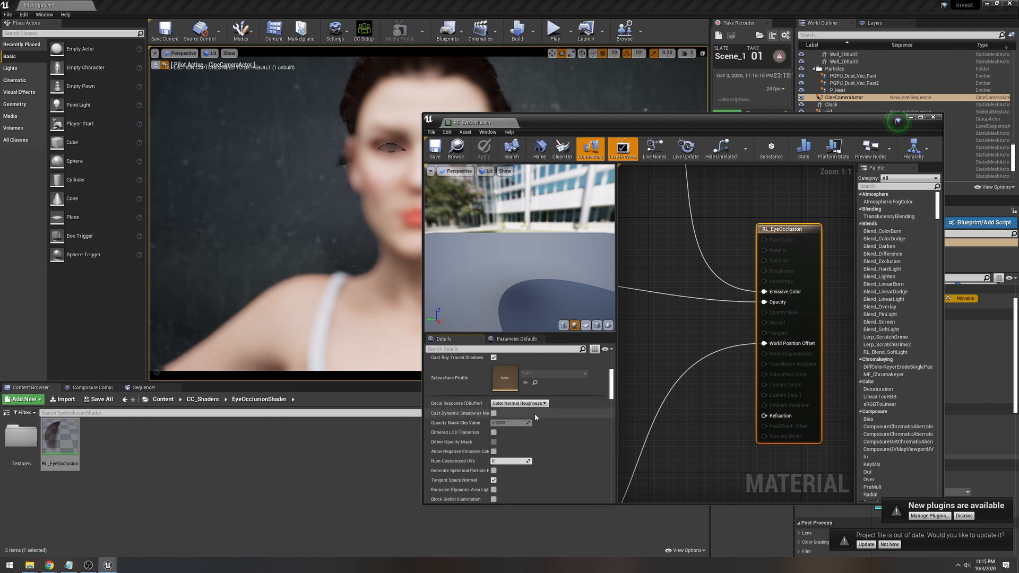
pyautogui.scroll(-2, 535, 418)
pyautogui.scroll(-3, 549, 417)
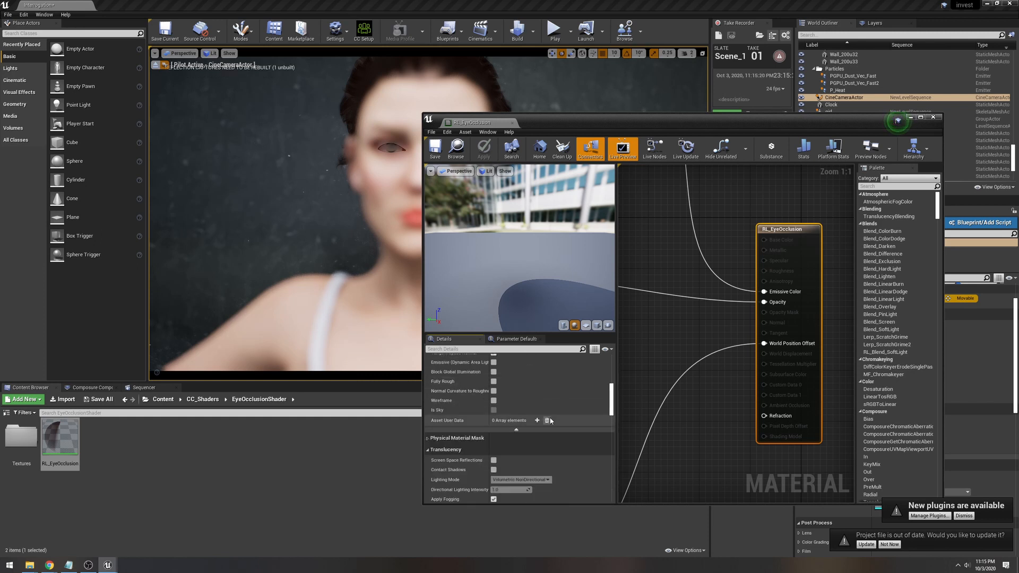
pyautogui.scroll(-5, 433, 443)
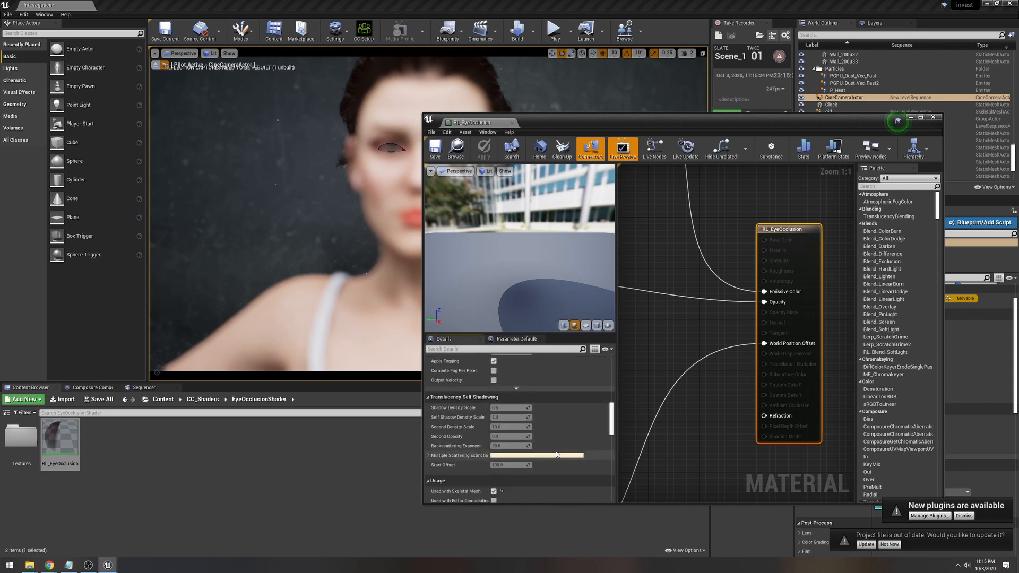
pyautogui.scroll(2, 457, 403)
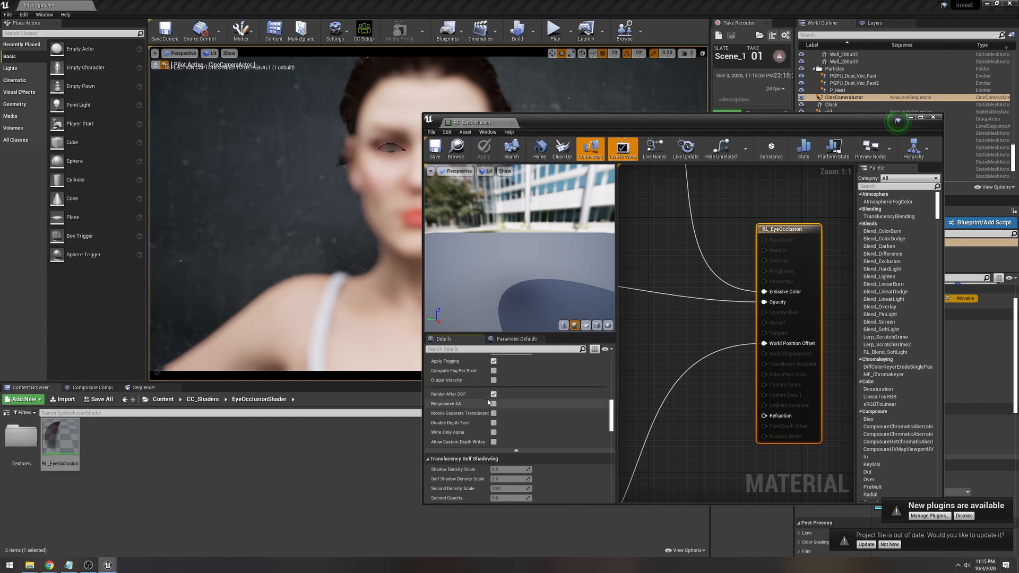
pyautogui.scroll(1, 496, 401)
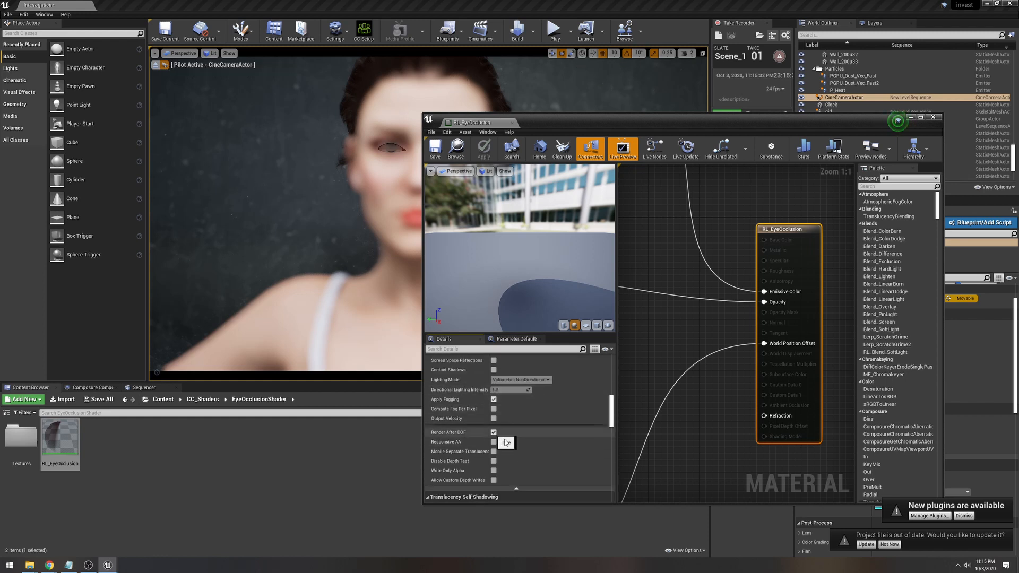
pyautogui.click(493, 432)
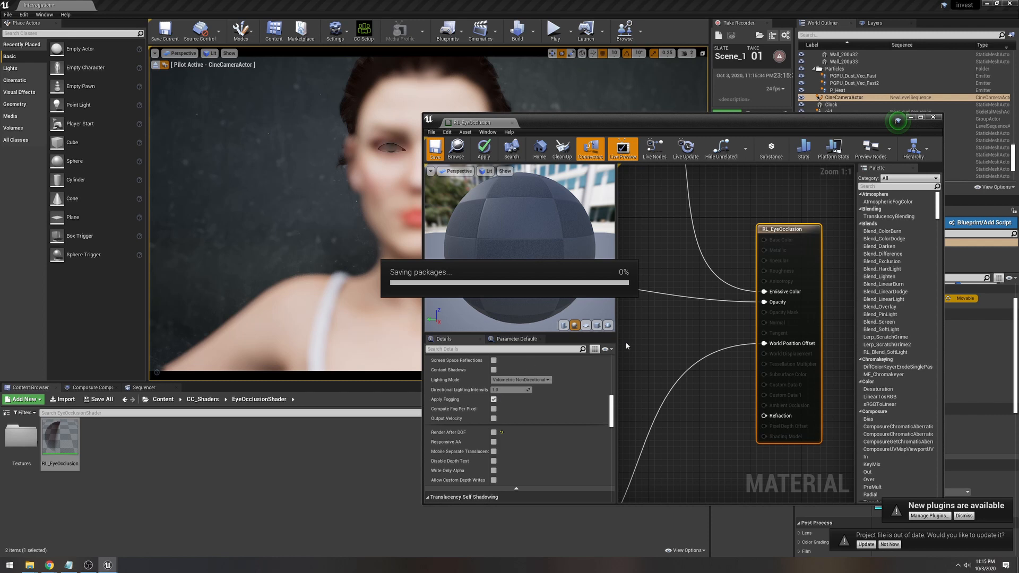
pyautogui.click(933, 117)
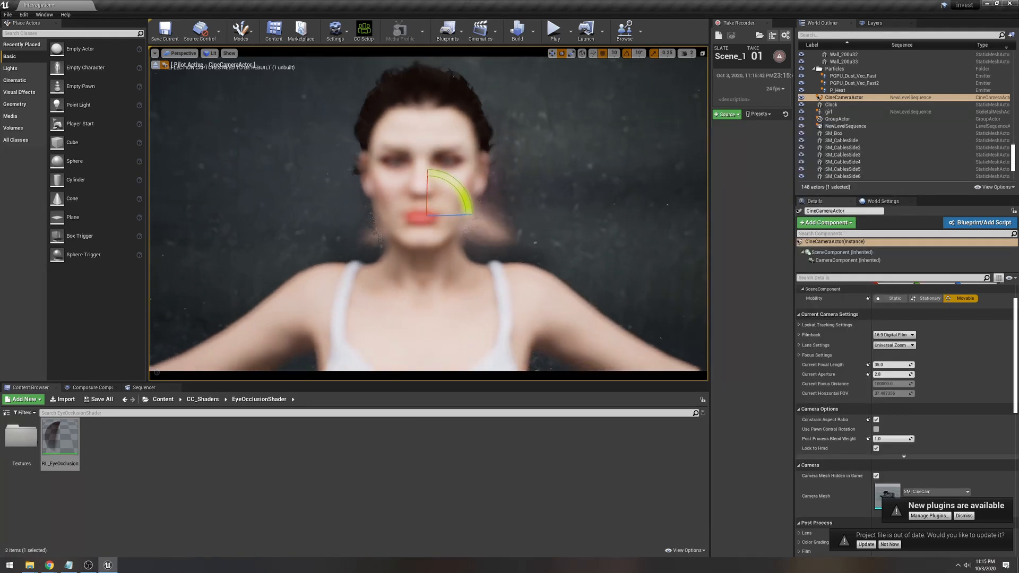
# Switch the viewport to game view and pilot the camera to frame the girl from the waist up
pyautogui.moveTo(428, 212); pyautogui.dragTo(435, 262)
pyautogui.click(428, 106)
pyautogui.moveTo(528, 339); pyautogui.dragTo(564, 295)
pyautogui.press('g')
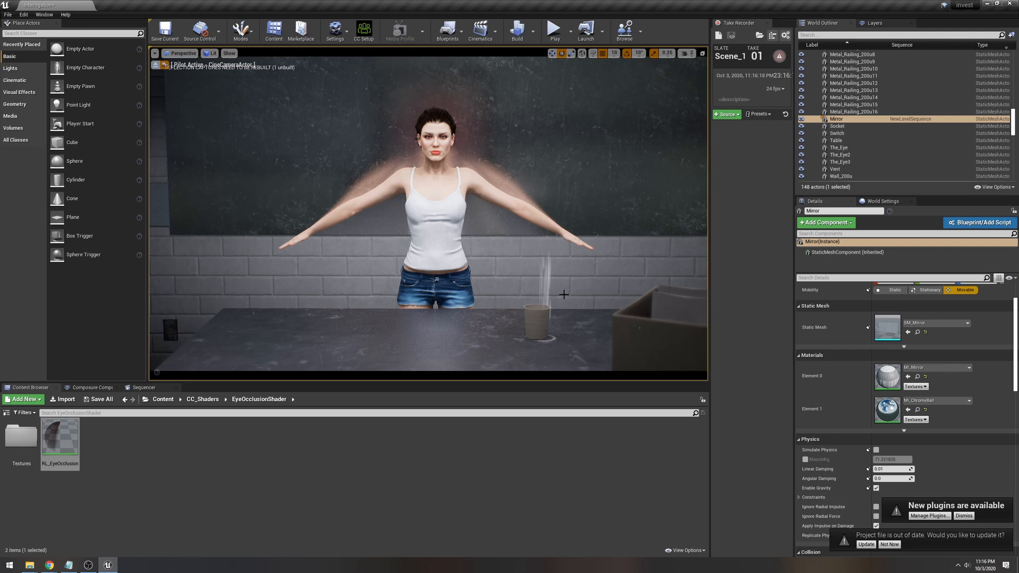
pyautogui.press('w')
pyautogui.moveTo(504, 273)
pyautogui.mouseDown(button='right')
pyautogui.moveTo(522, 248)
pyautogui.moveTo(516, 234)
pyautogui.moveTo(504, 276)
pyautogui.mouseUp(button='right')
pyautogui.press('s')
pyautogui.press('w')
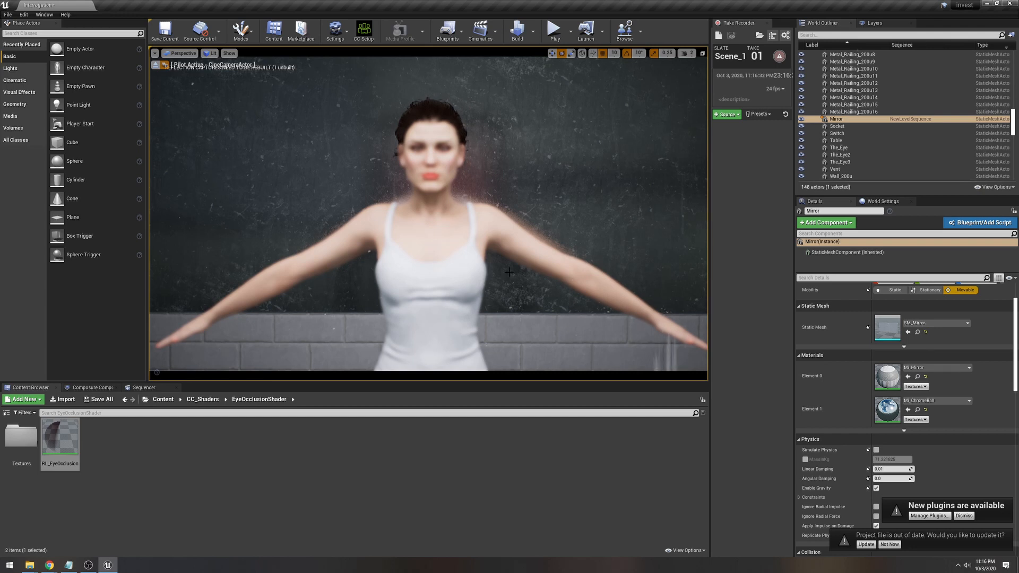
# Switch to Google Chrome and search for "myrodereel watch jsfilmz", looking through the results
pyautogui.rightClick(50, 565)
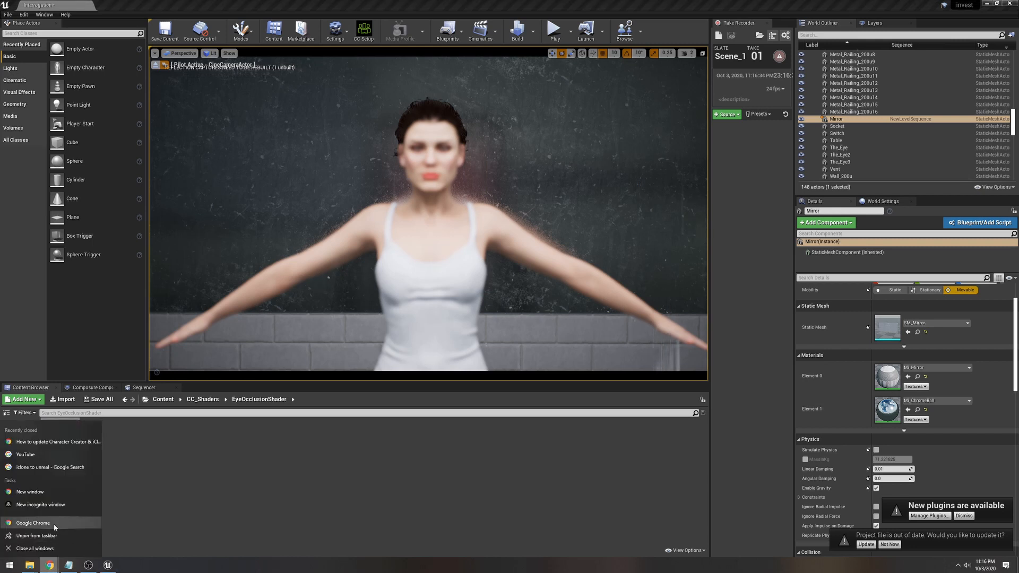
pyautogui.click(53, 524)
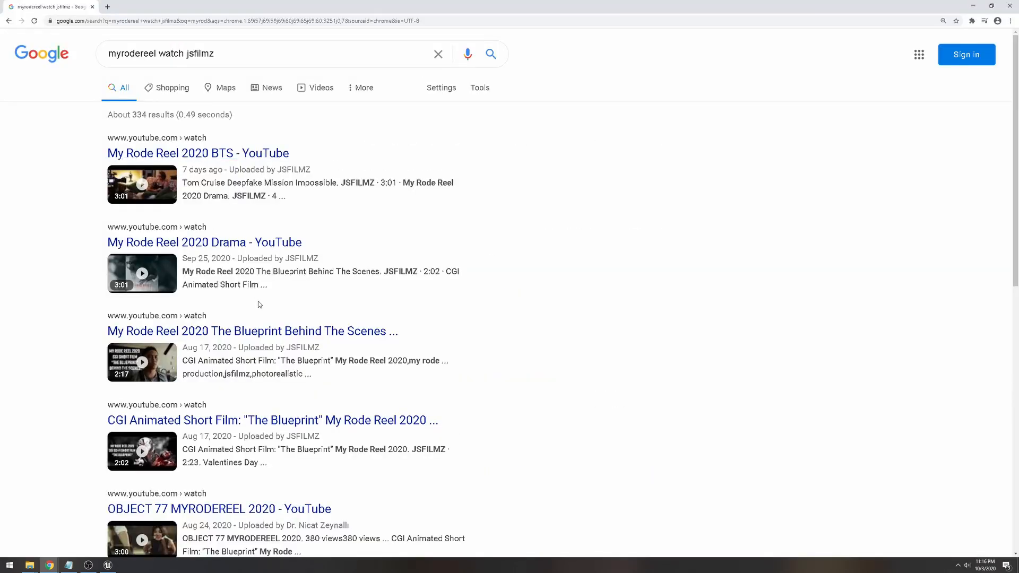
pyautogui.scroll(-6, 258, 301)
pyautogui.scroll(6, 262, 335)
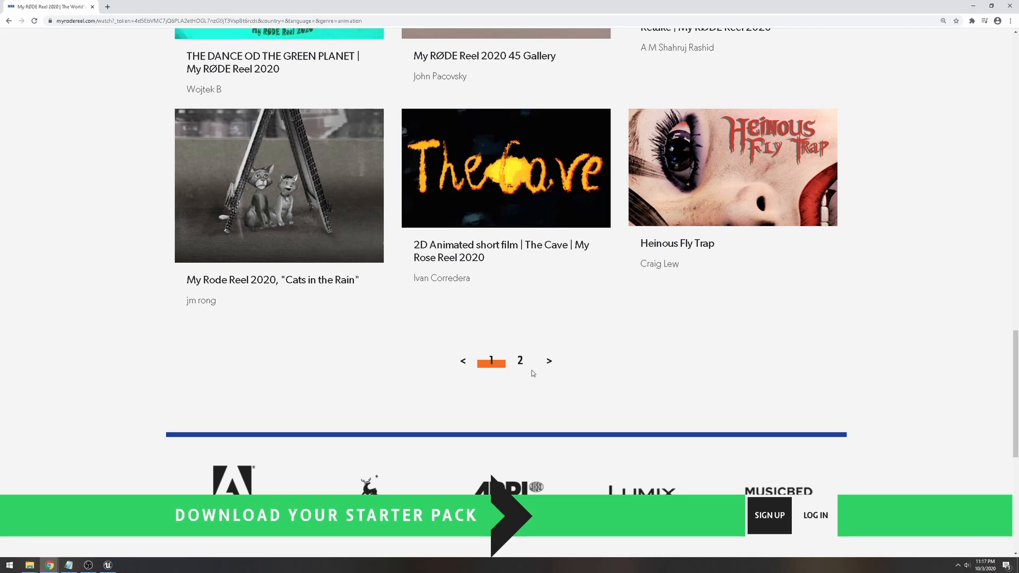
# Open page 2 of the My RØDE Reel animation entries and look through the listed films
pyautogui.click(522, 365)
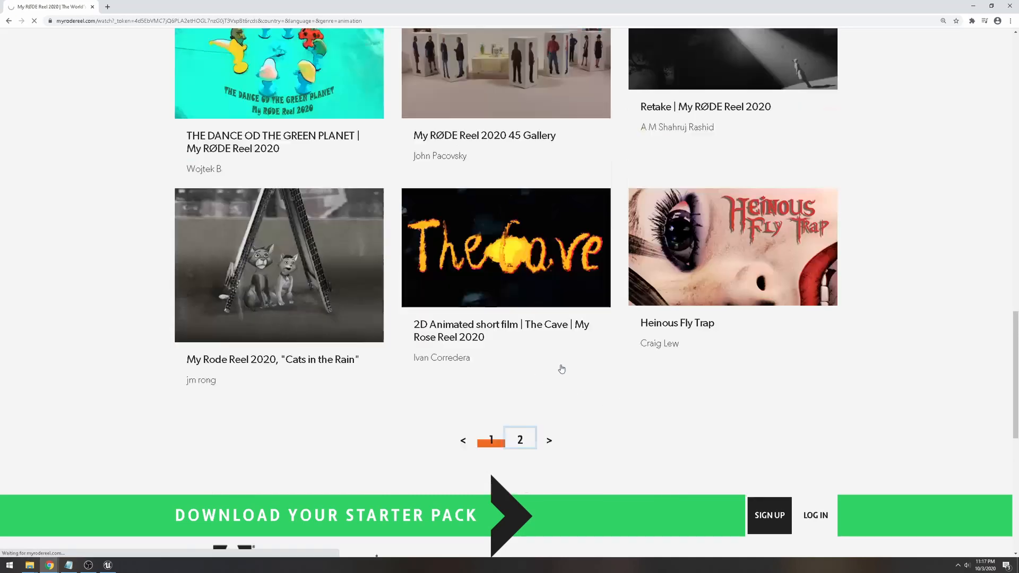
pyautogui.scroll(-7, 561, 366)
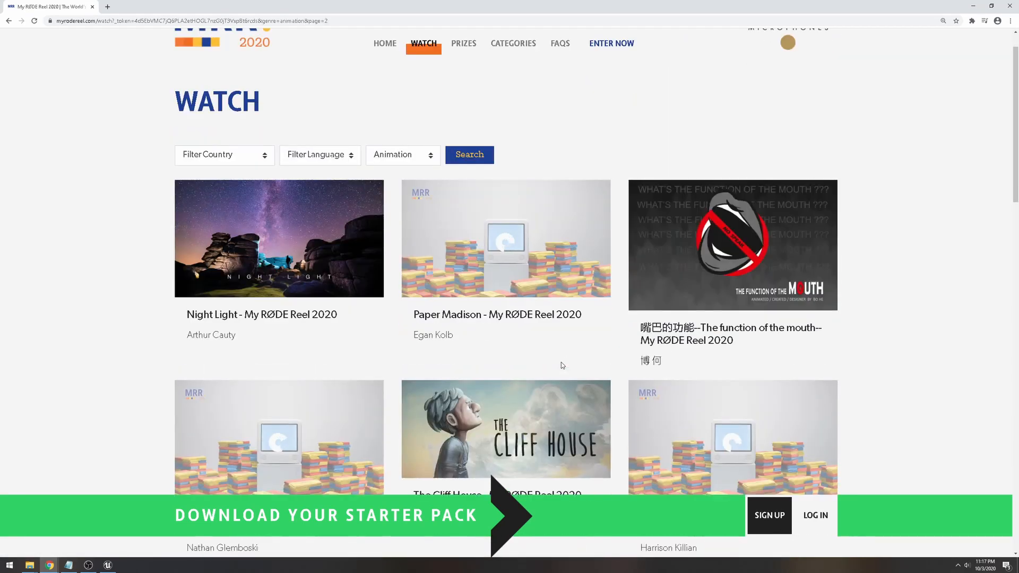
pyautogui.scroll(-4, 704, 361)
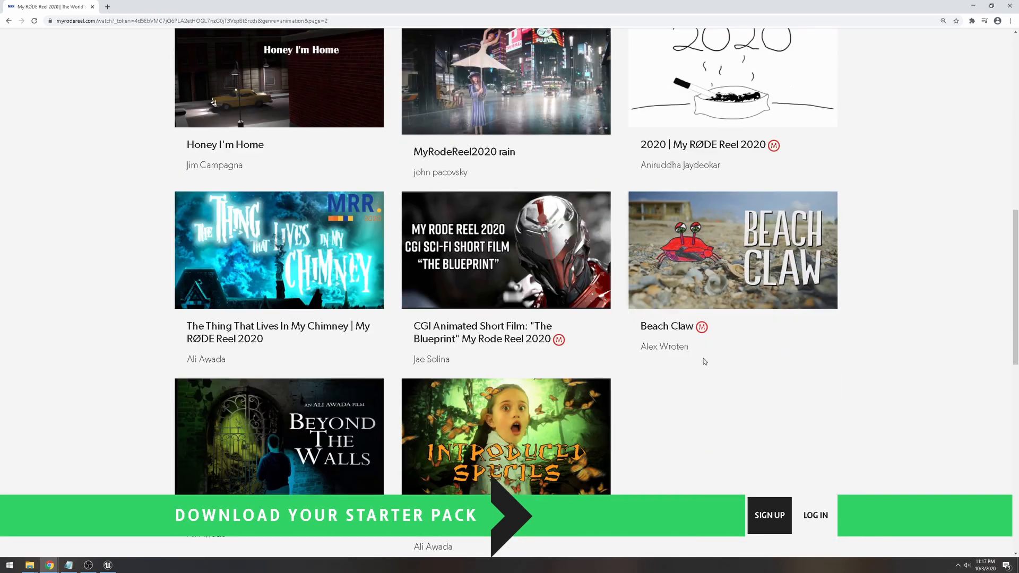
pyautogui.scroll(12, 543, 268)
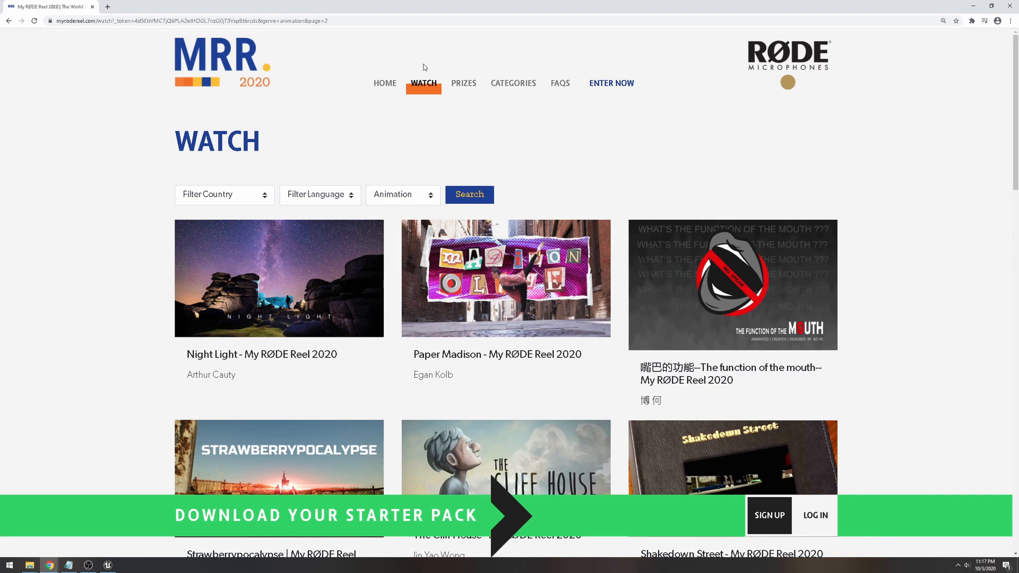
# Open the contest's Categories page and look over the genre and special categories
pyautogui.click(513, 84)
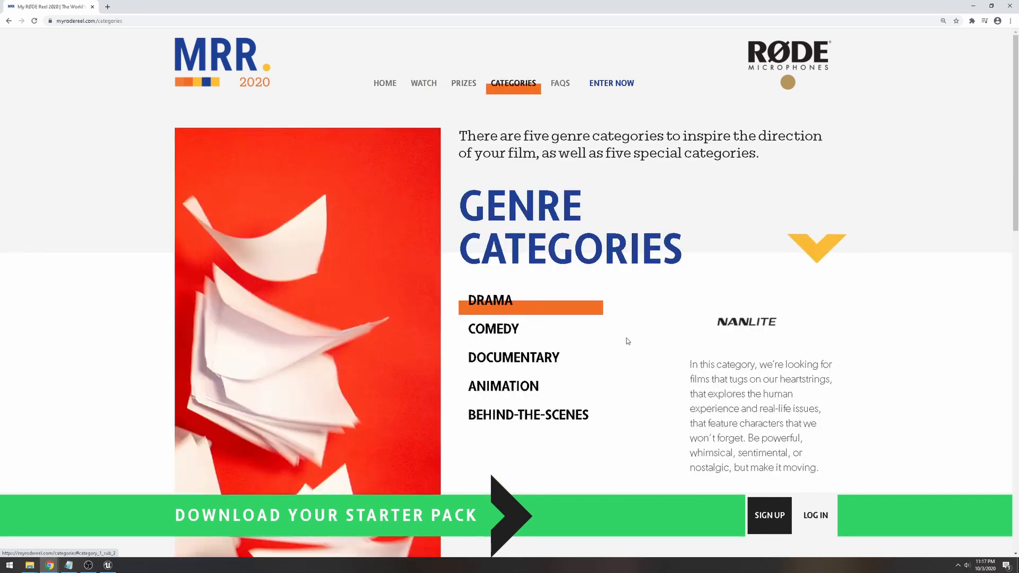
pyautogui.scroll(-6, 626, 341)
pyautogui.scroll(6, 556, 330)
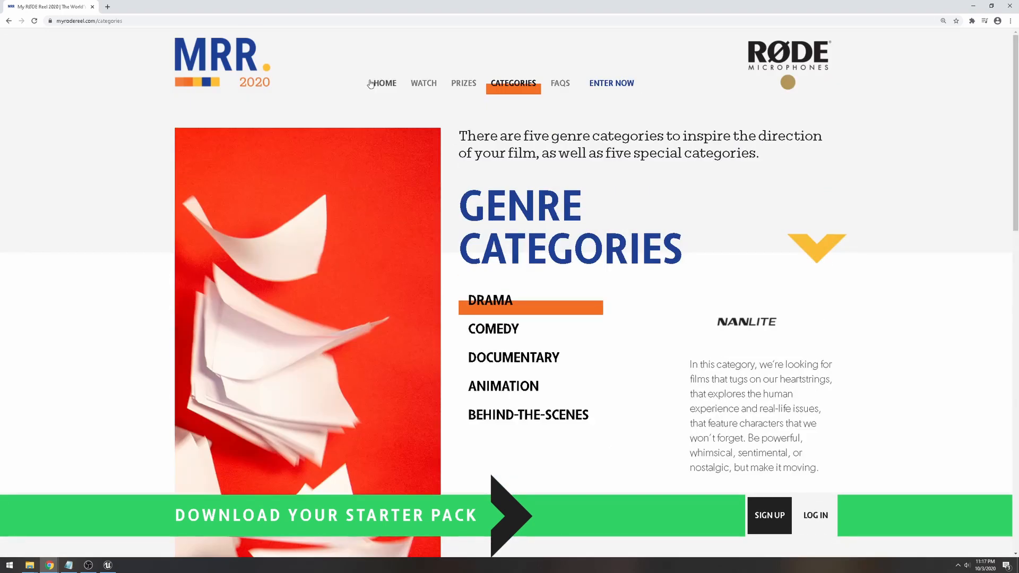